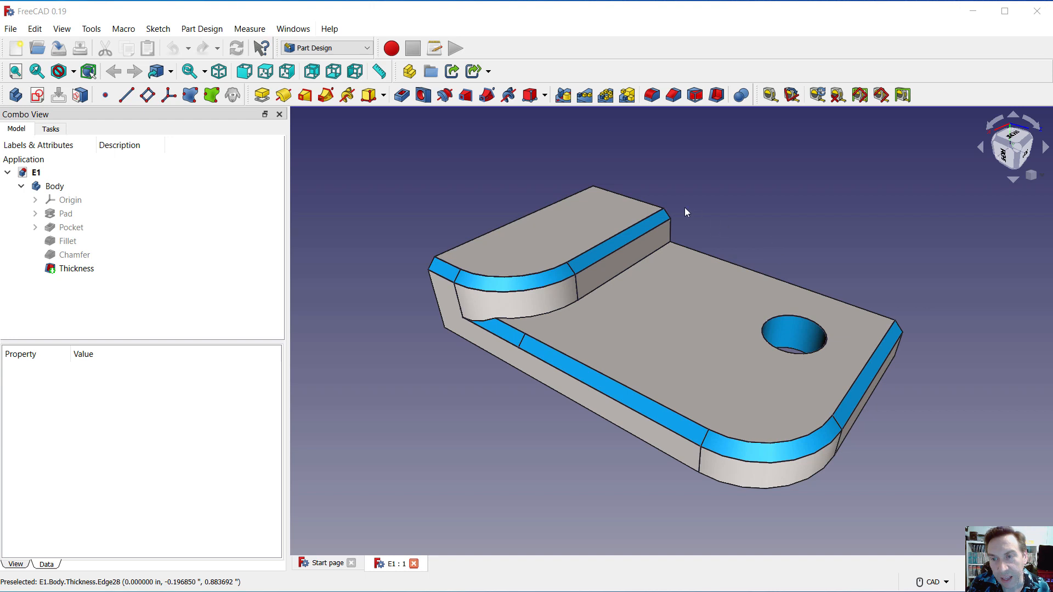
# Examine the finished E1 part from the top, the front and its hollow underside.
pyautogui.click(729, 224)
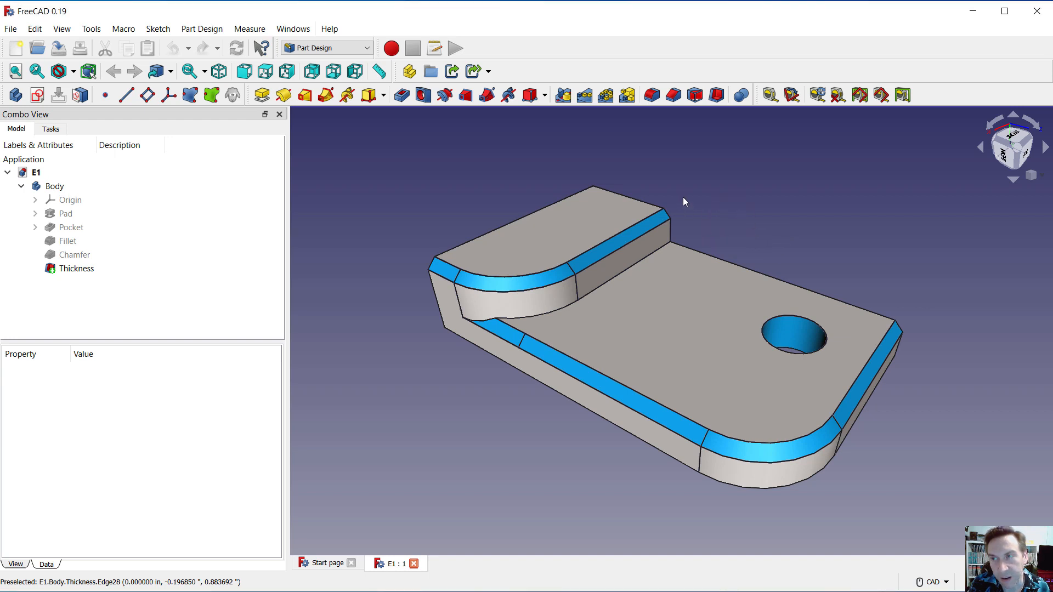
pyautogui.click(1025, 154)
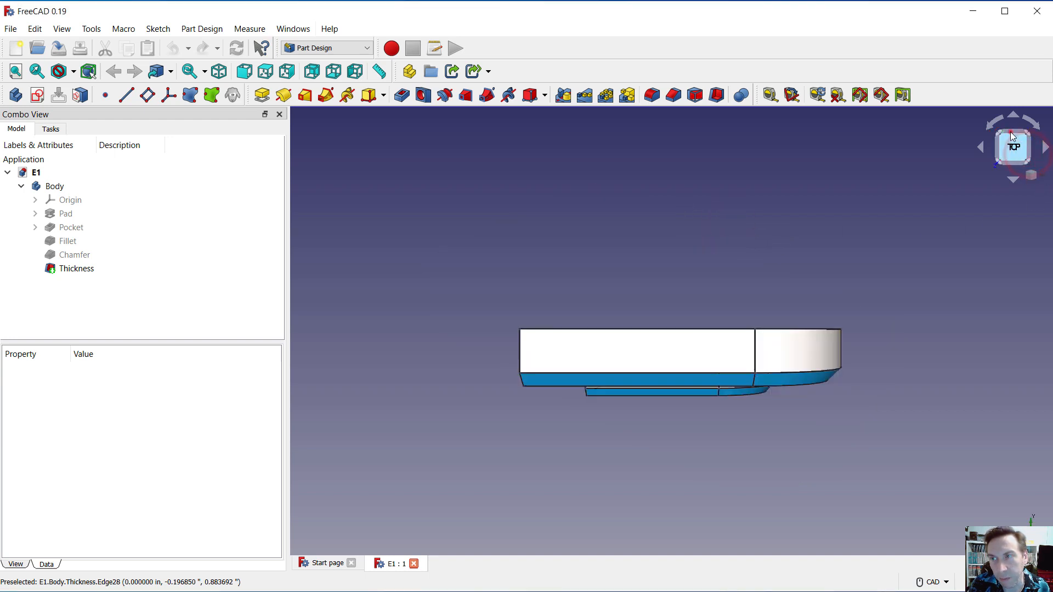
pyautogui.click(1014, 171)
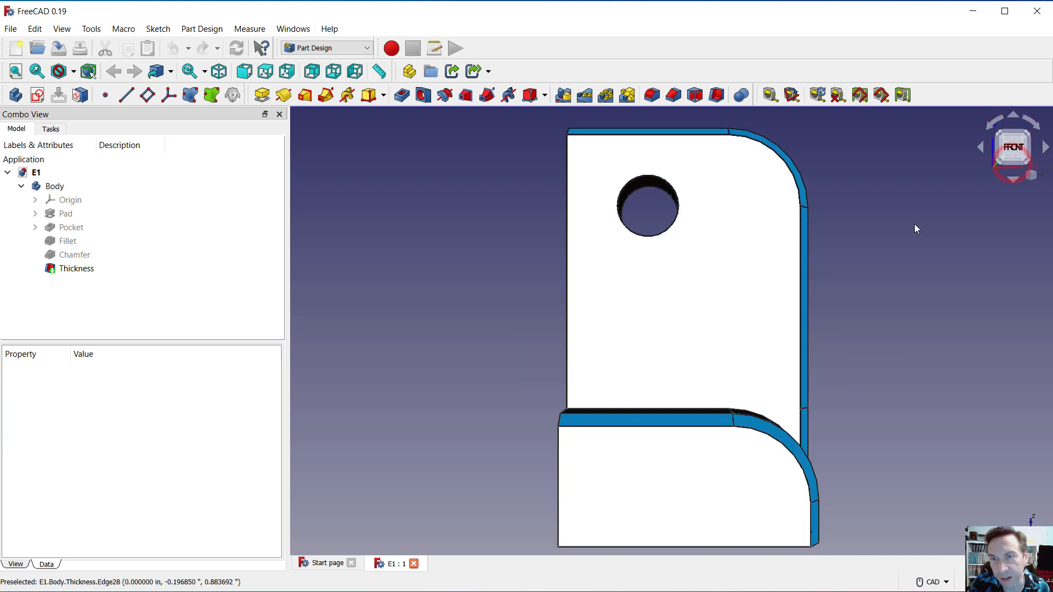
pyautogui.moveTo(852, 241); pyautogui.dragTo(243, 347, button='middle')
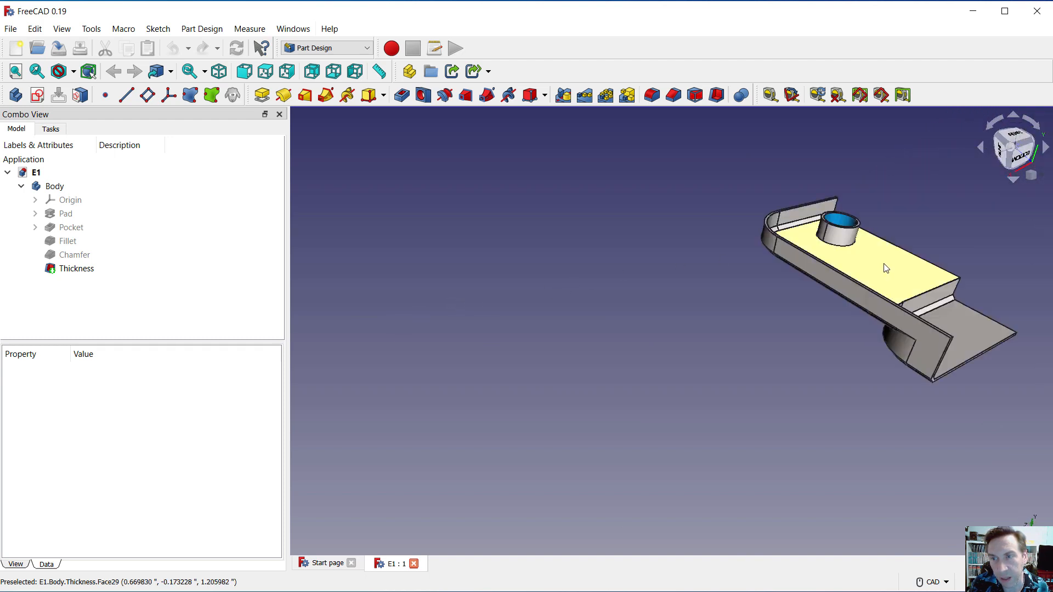
pyautogui.rightClick(697, 274)
pyautogui.click(664, 254)
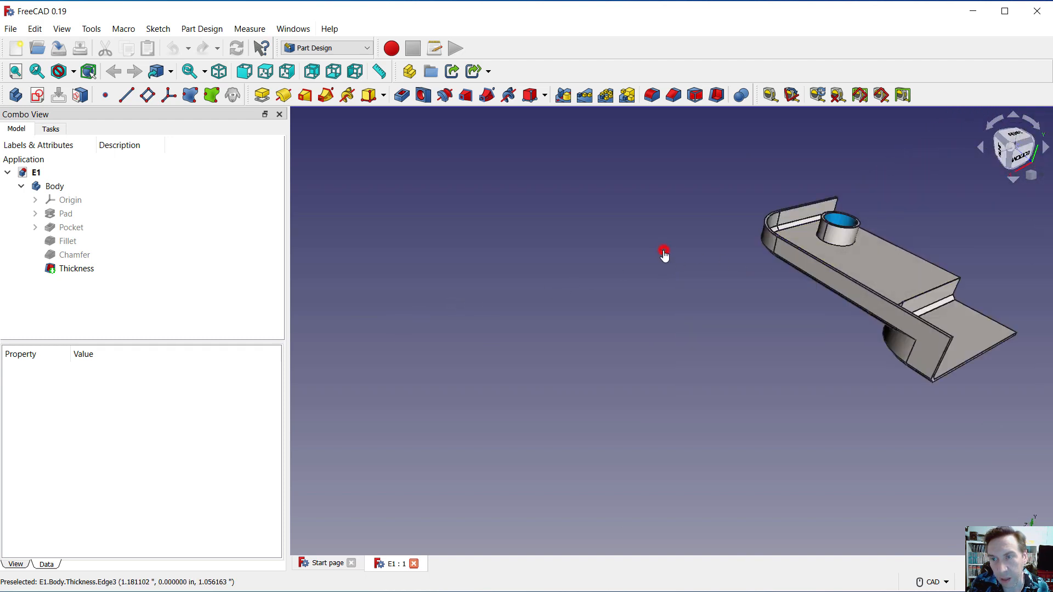
pyautogui.moveTo(960, 315); pyautogui.dragTo(896, 308, button='middle')
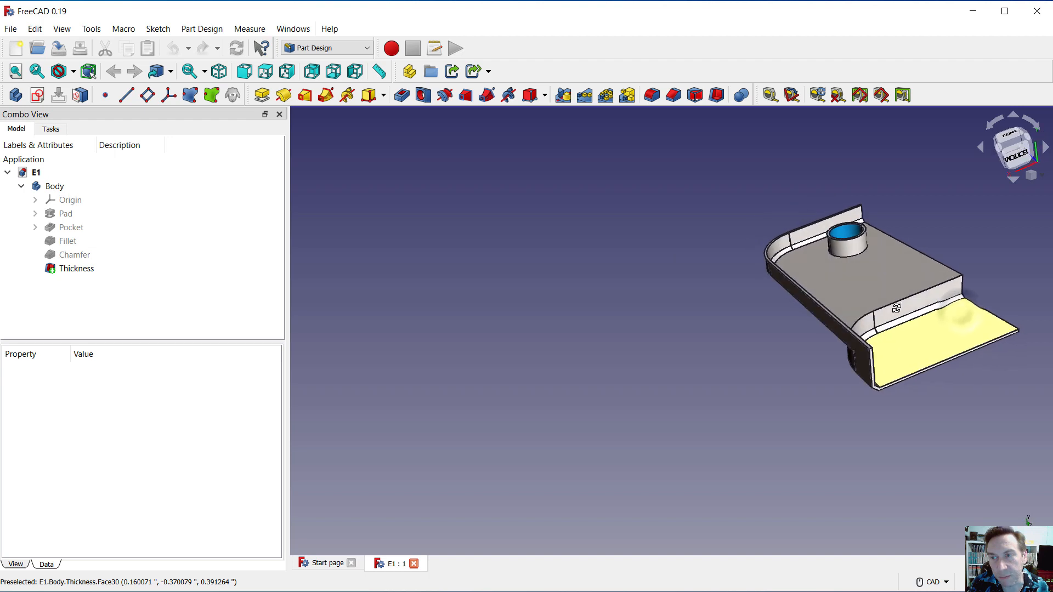
pyautogui.click(907, 444)
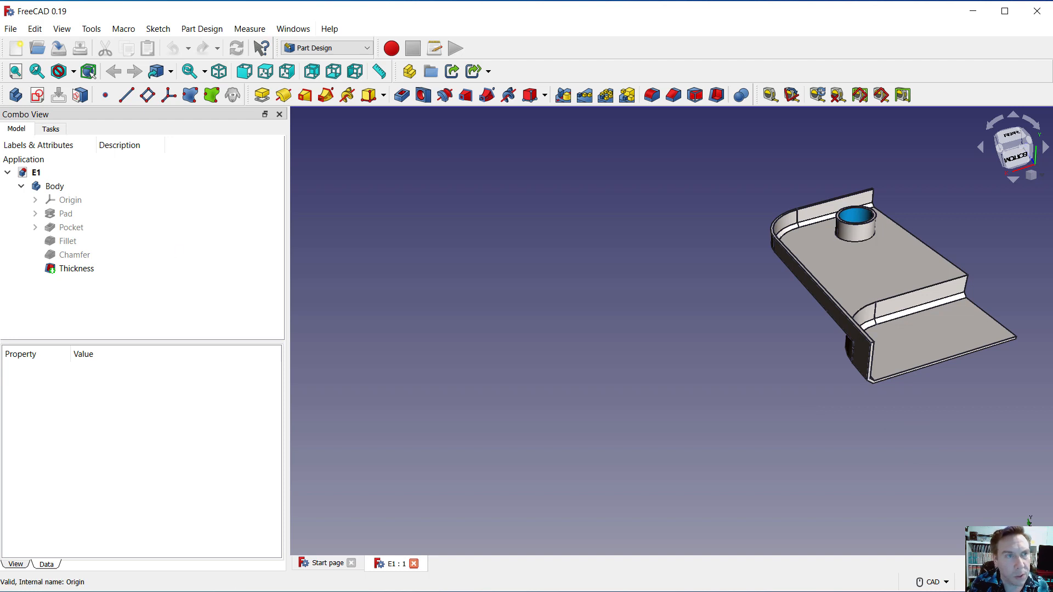
# Create a new document and keep the preferences set to US customary (in/lb) units with 3 decimals.
pyautogui.click(16, 48)
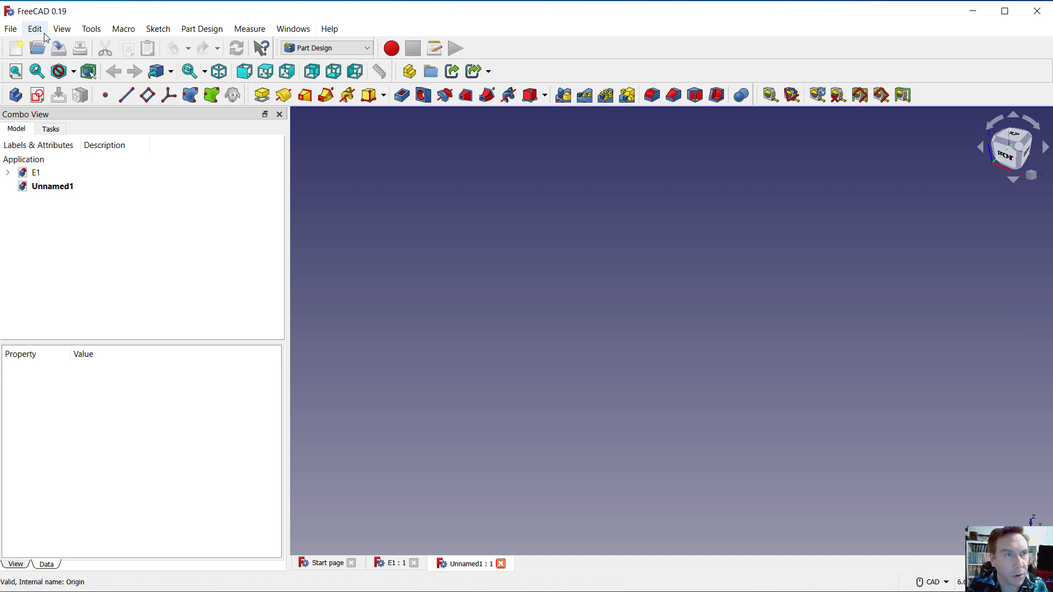
pyautogui.click(36, 29)
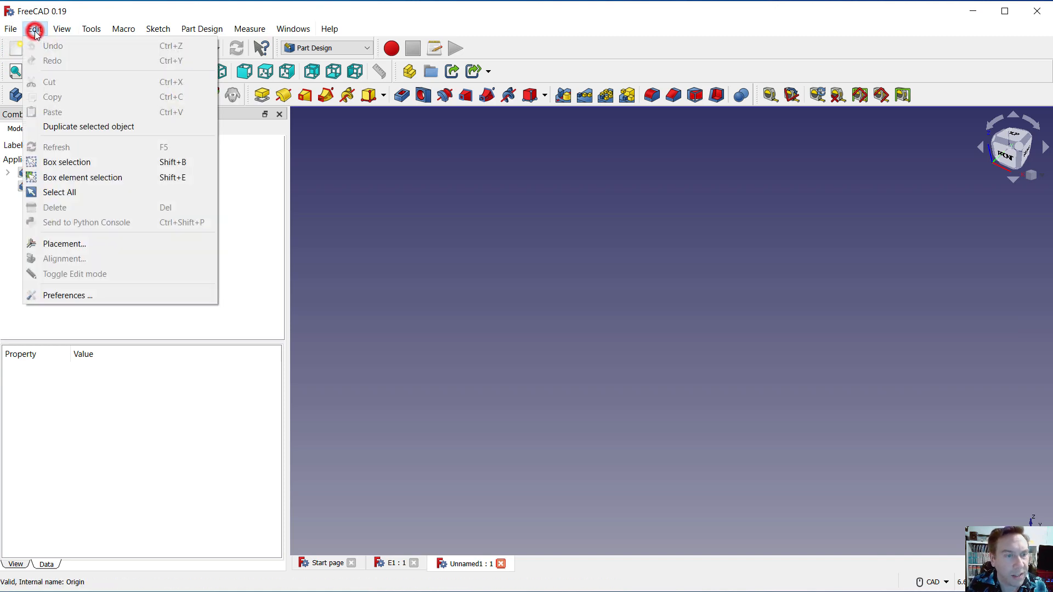
pyautogui.click(77, 297)
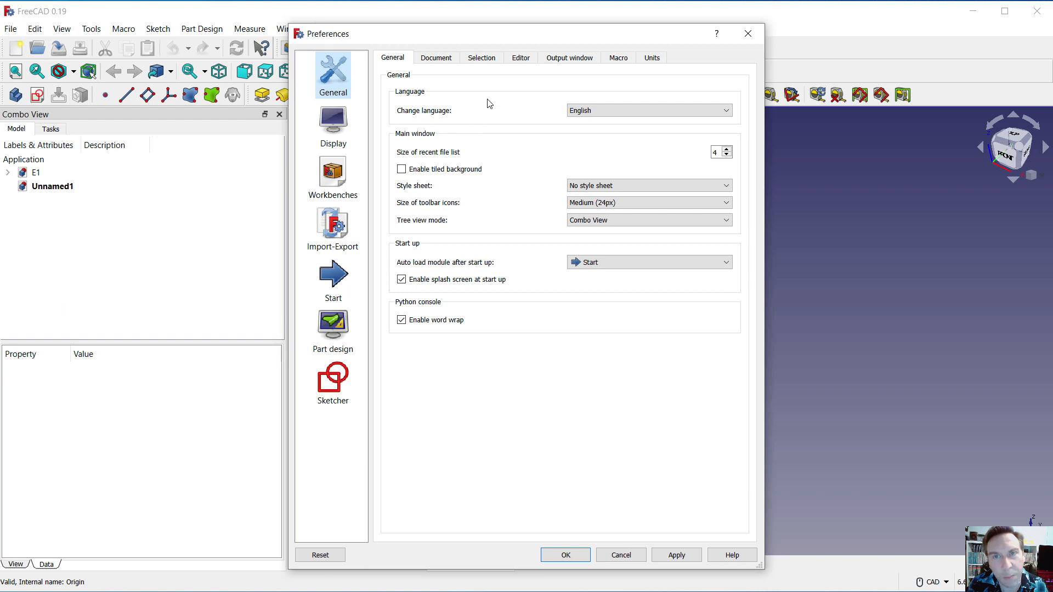
pyautogui.click(654, 58)
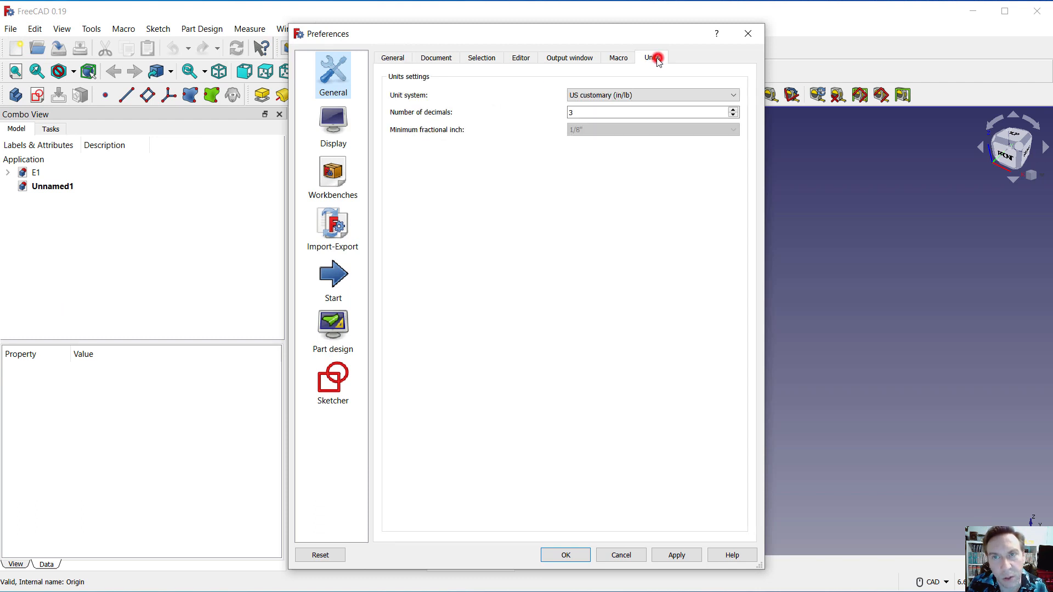
pyautogui.click(622, 96)
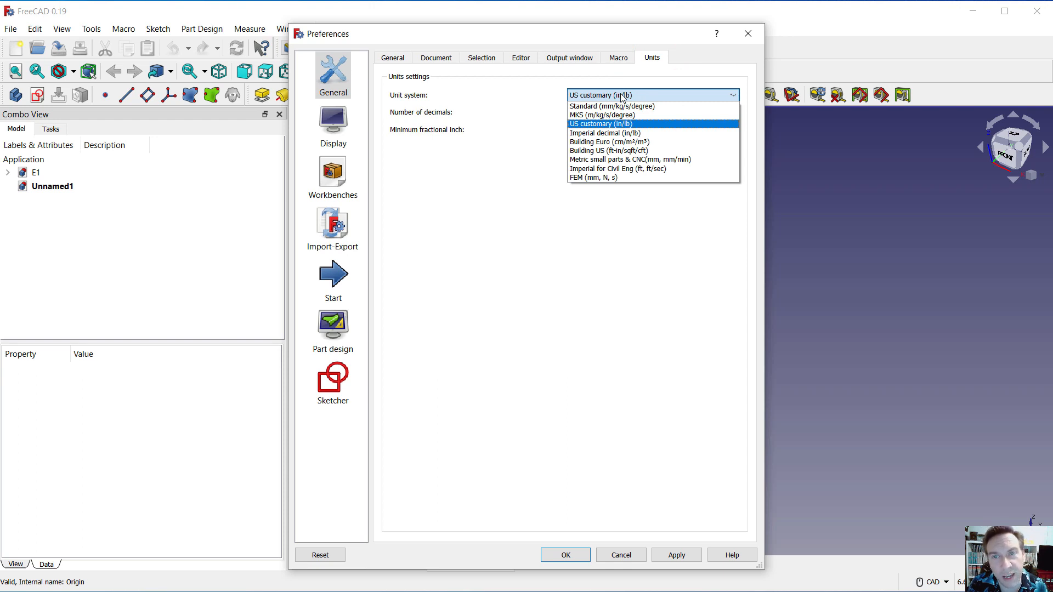
pyautogui.click(623, 97)
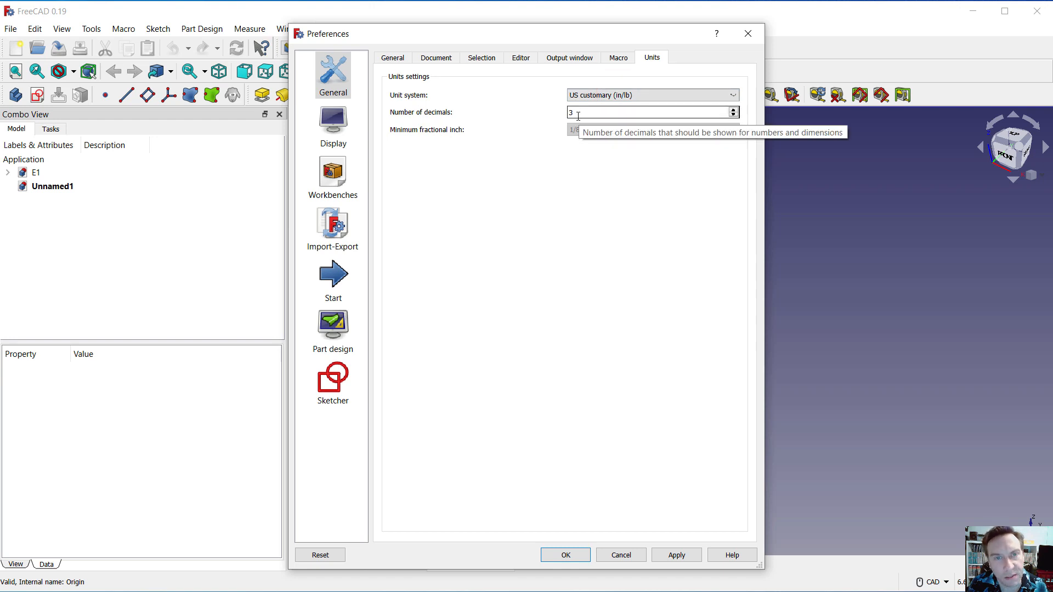
pyautogui.click(566, 555)
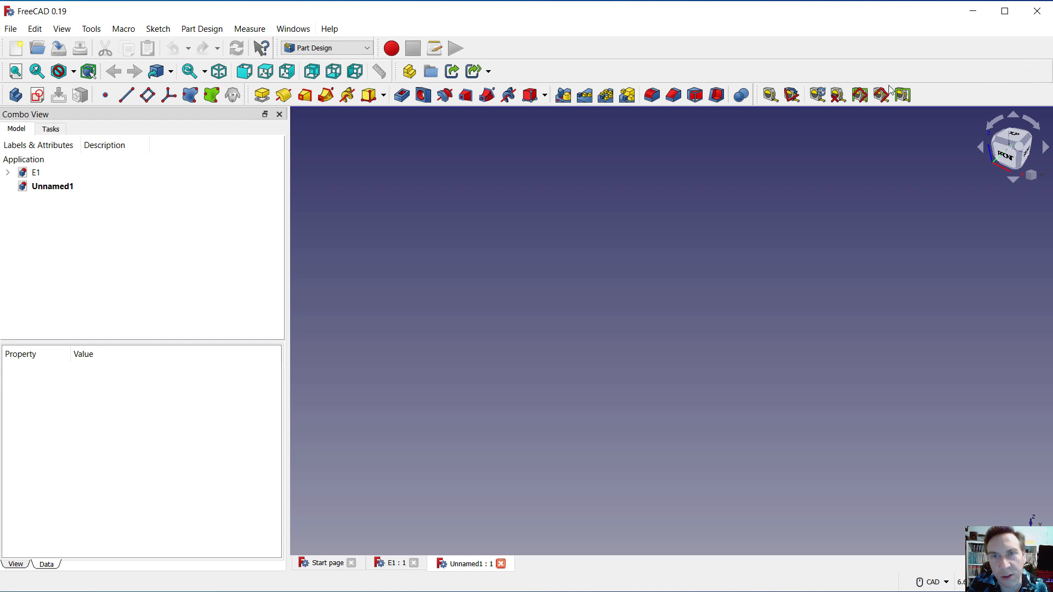
# Create a new body in the Part Design workbench and move the measurement toolbar up one row.
pyautogui.click(368, 51)
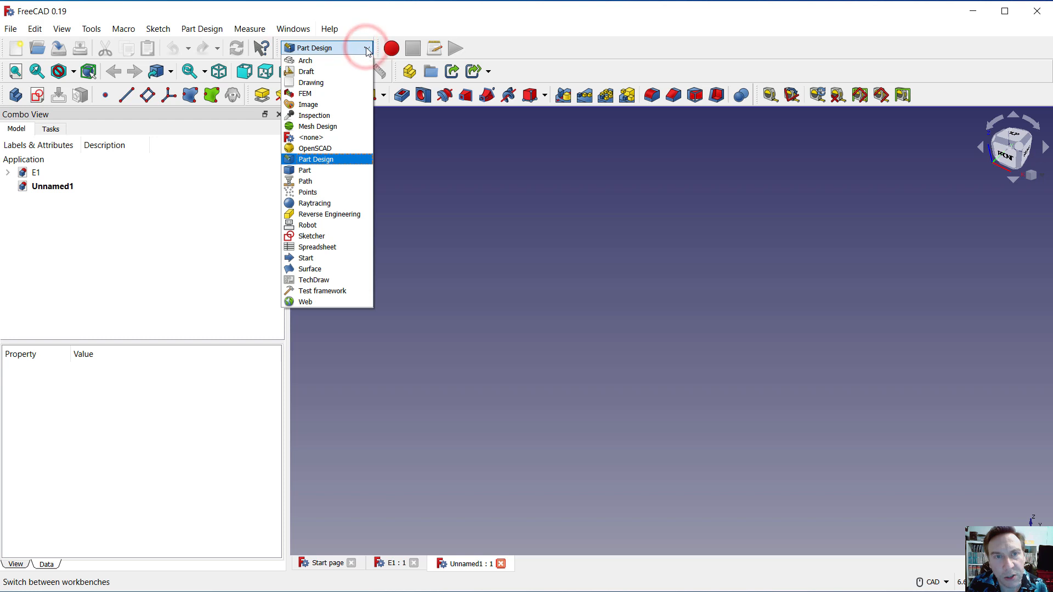
pyautogui.click(340, 159)
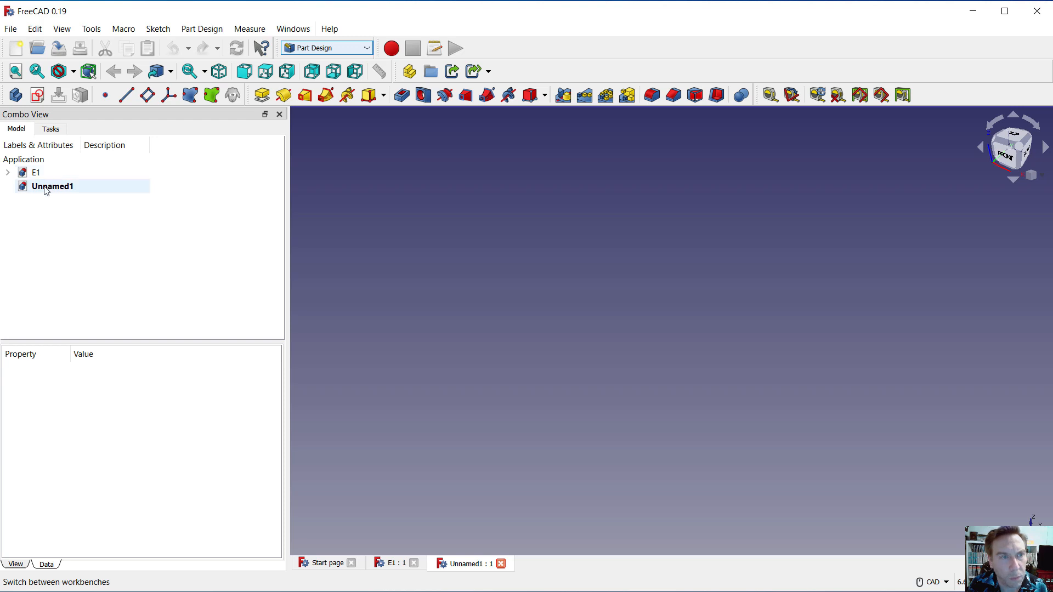
pyautogui.click(19, 97)
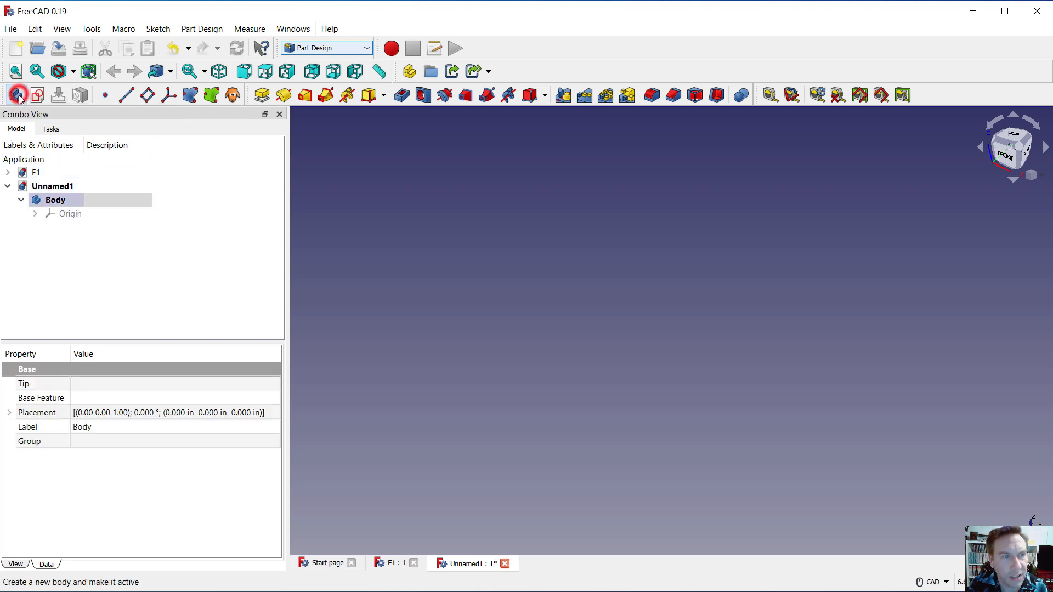
pyautogui.click(65, 201)
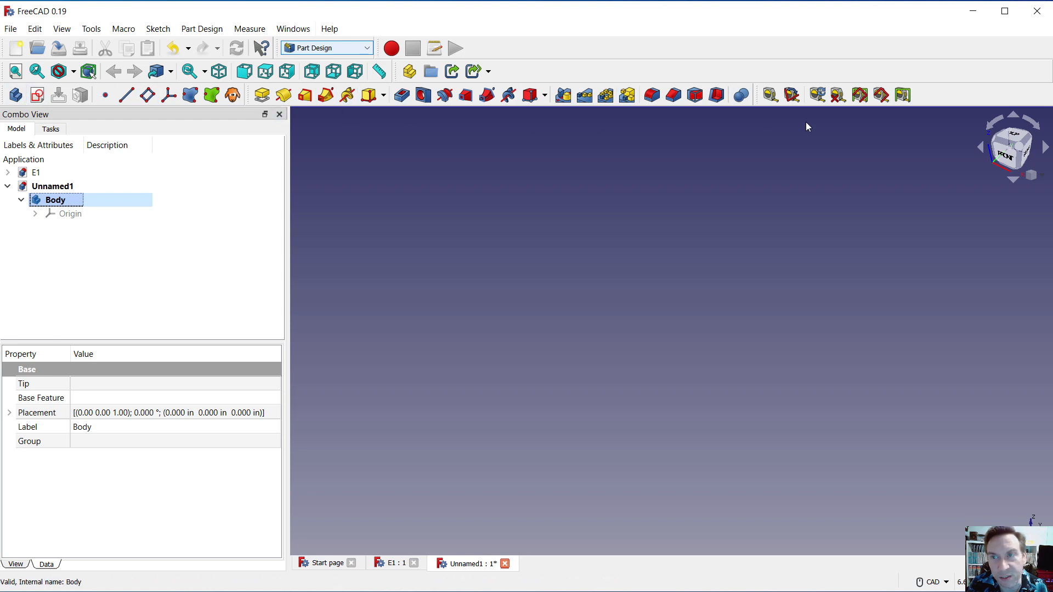
pyautogui.moveTo(756, 95); pyautogui.dragTo(497, 72)
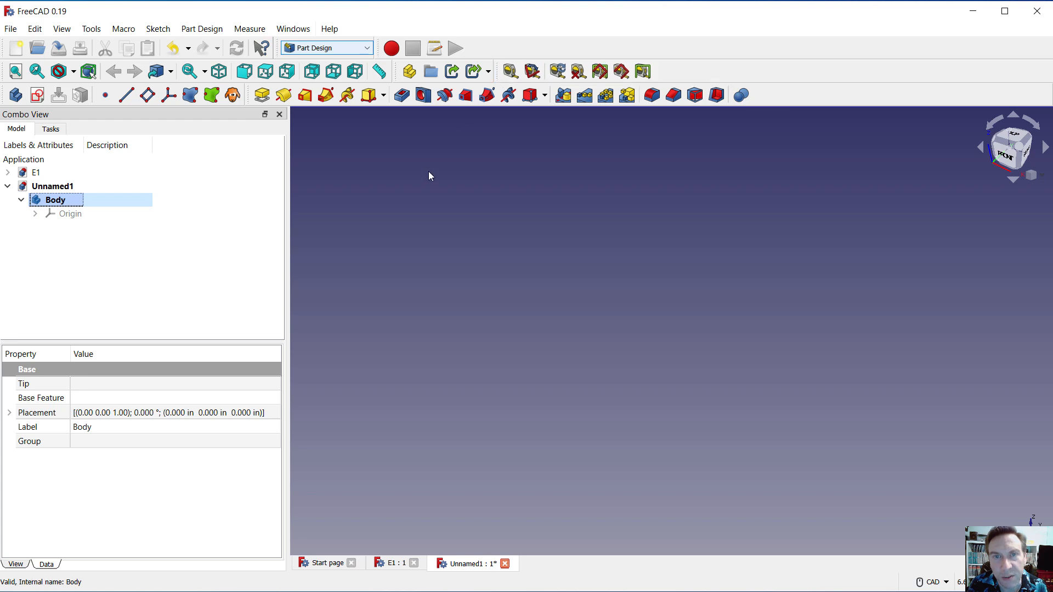
# Start a new sketch in the body on the XZ base plane.
pyautogui.click(37, 96)
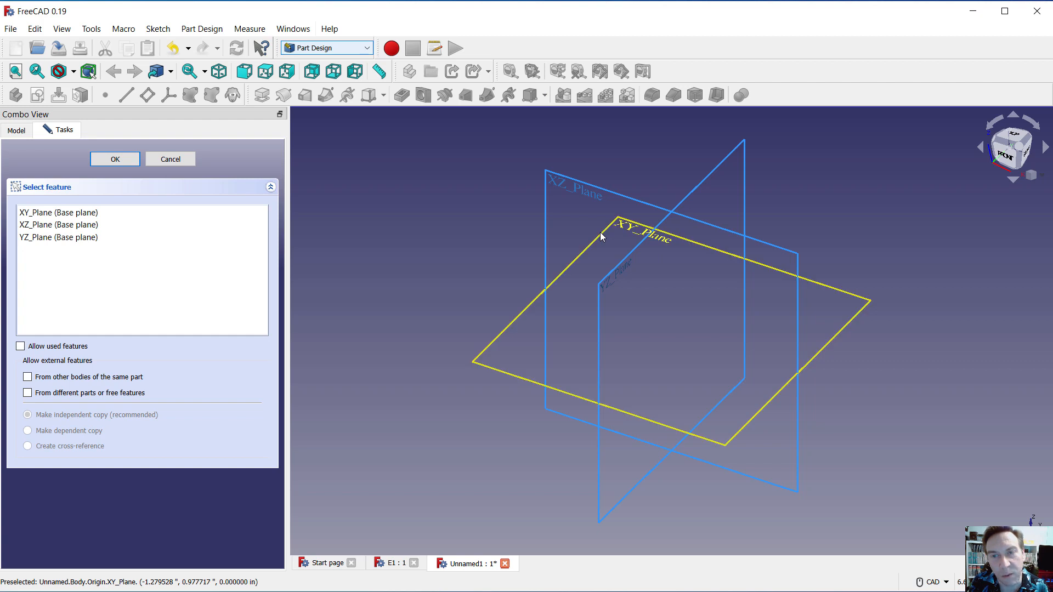
pyautogui.click(581, 186)
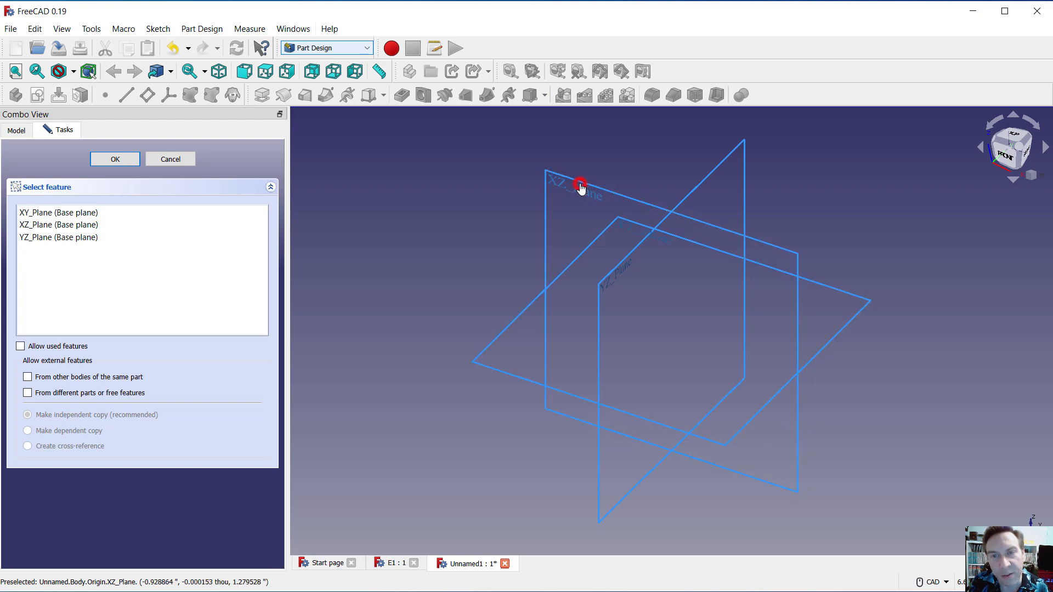
pyautogui.click(584, 184)
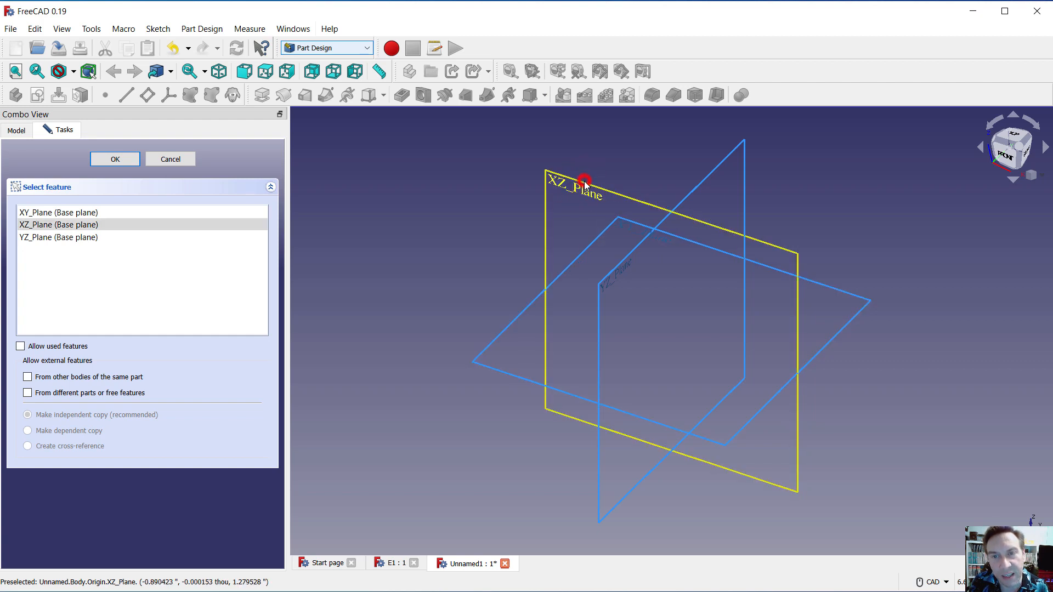
pyautogui.click(112, 159)
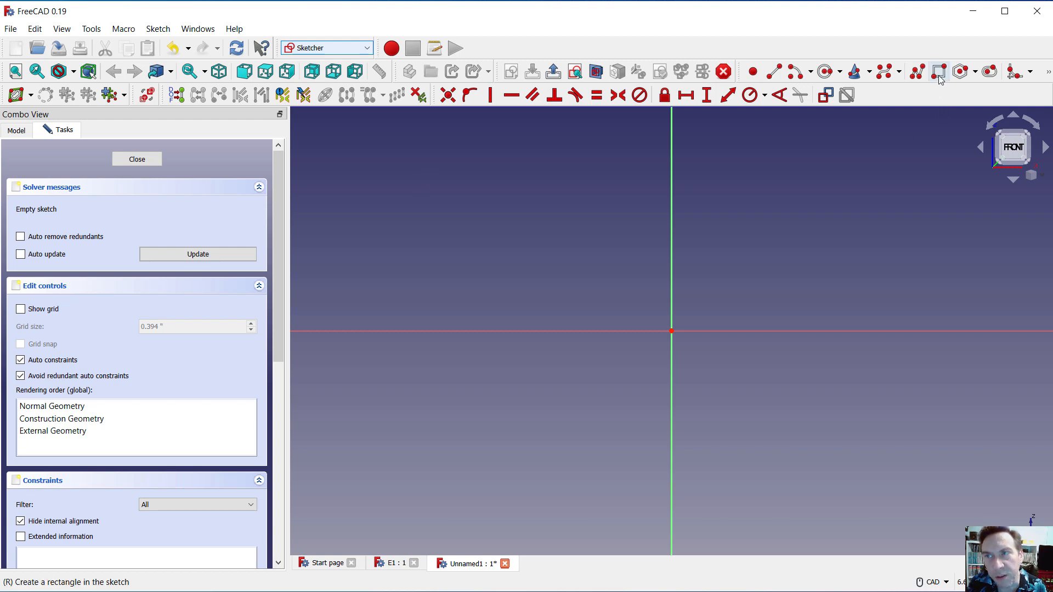
# Sketch a rectangle from the origin into the upper-right quadrant, about 0.98 in wide and 1.47 in high.
pyautogui.click(1049, 72)
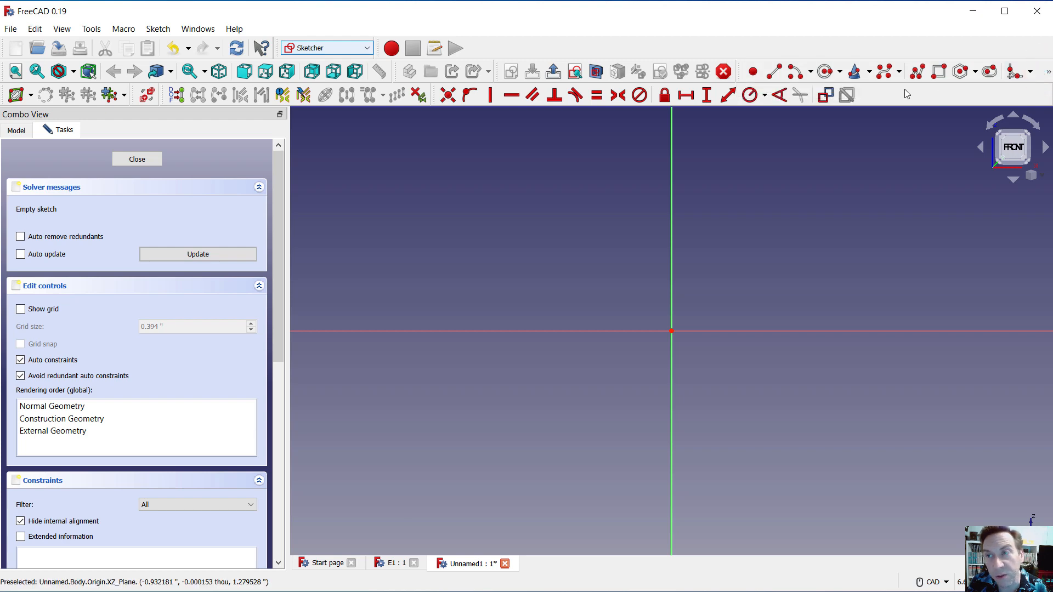
pyautogui.click(936, 77)
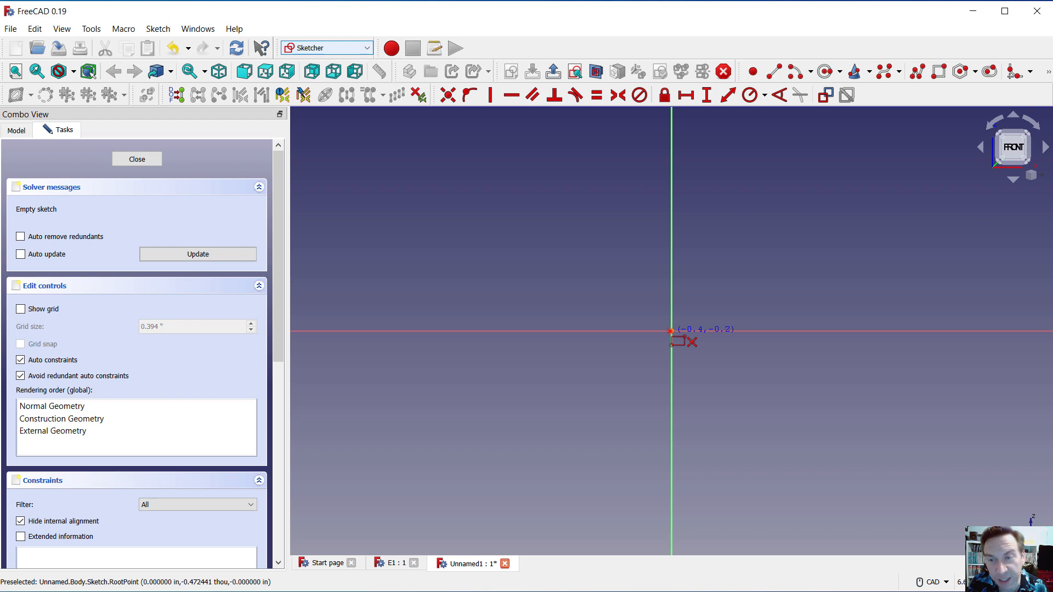
pyautogui.click(671, 331)
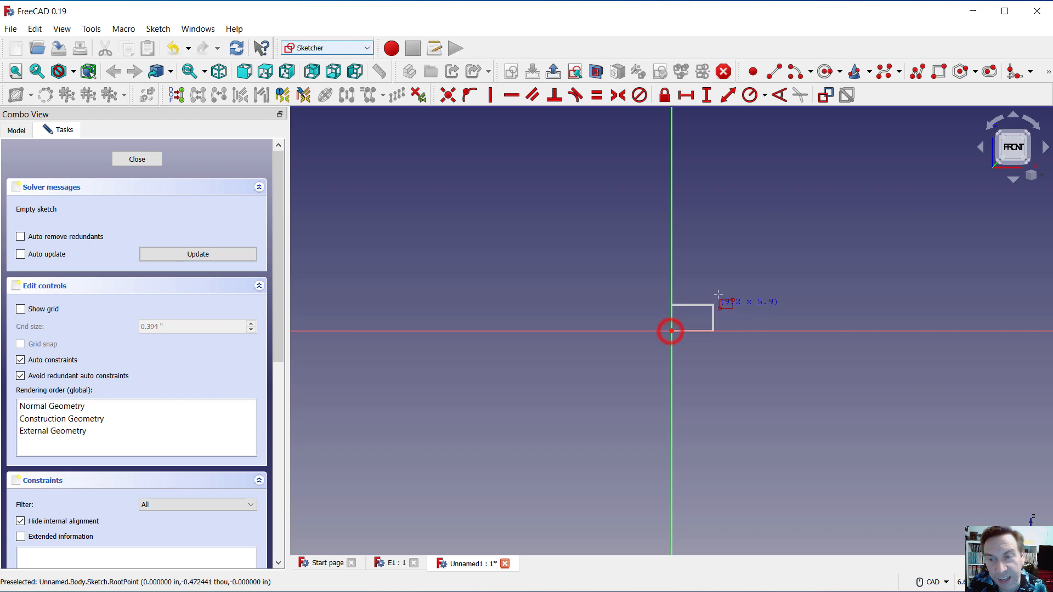
pyautogui.click(784, 163)
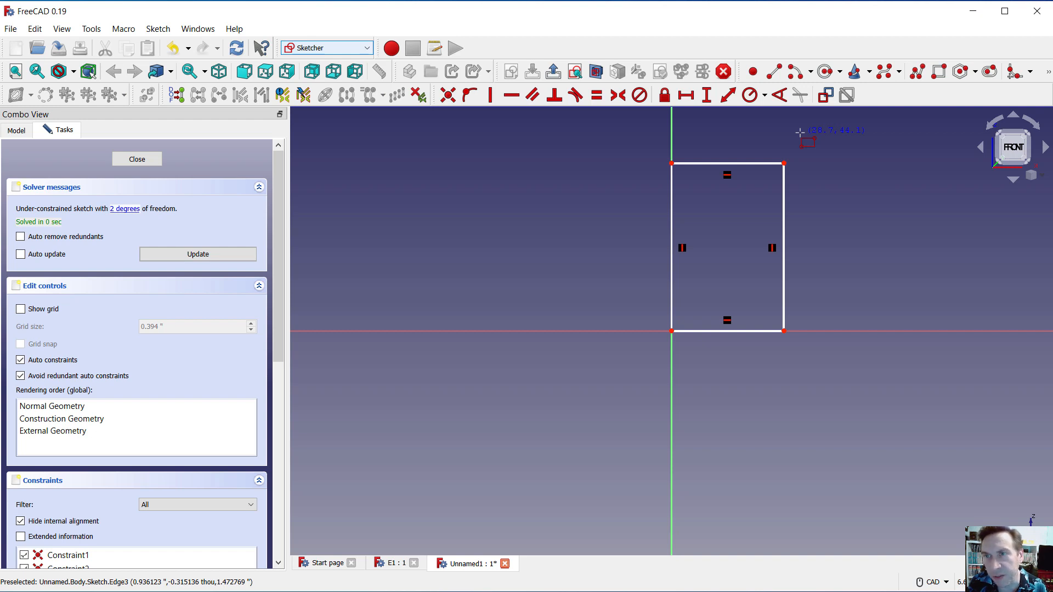
# Constrain the rectangle's bottom edge to a horizontal length of 3 in.
pyautogui.click(686, 96)
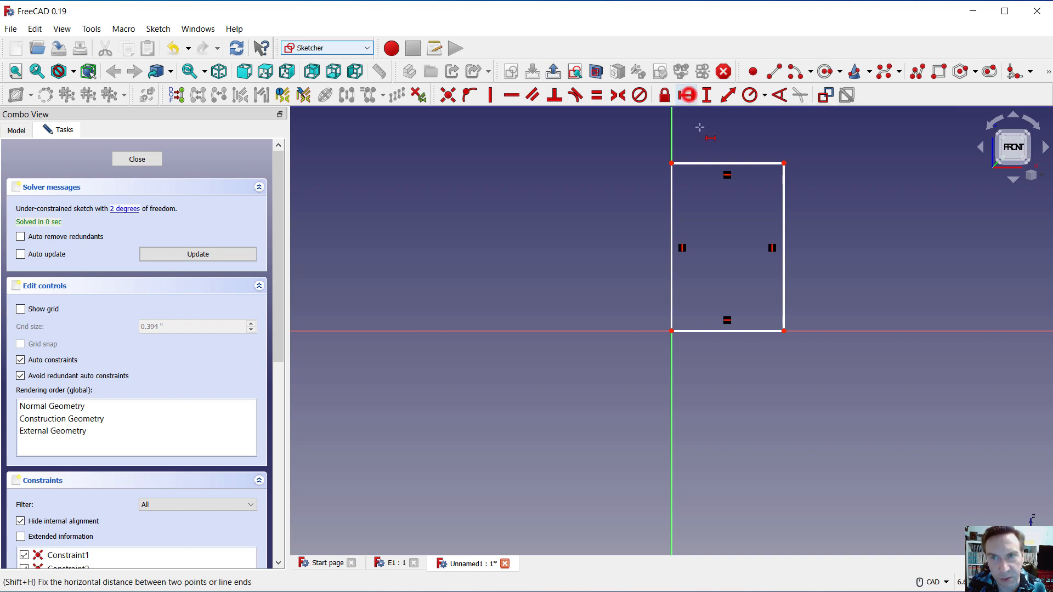
pyautogui.click(707, 341)
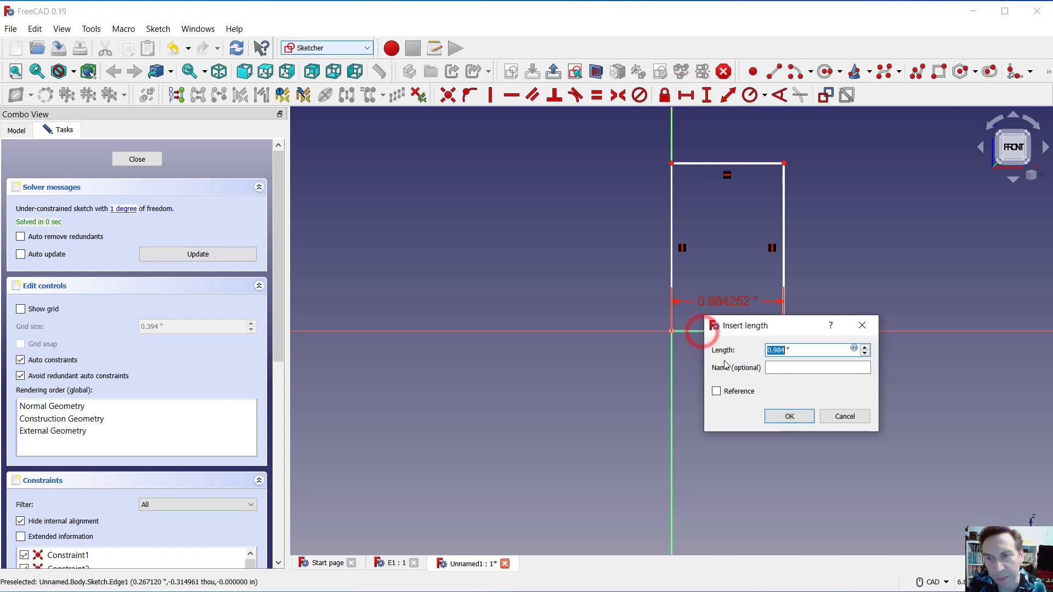
pyautogui.write('3')
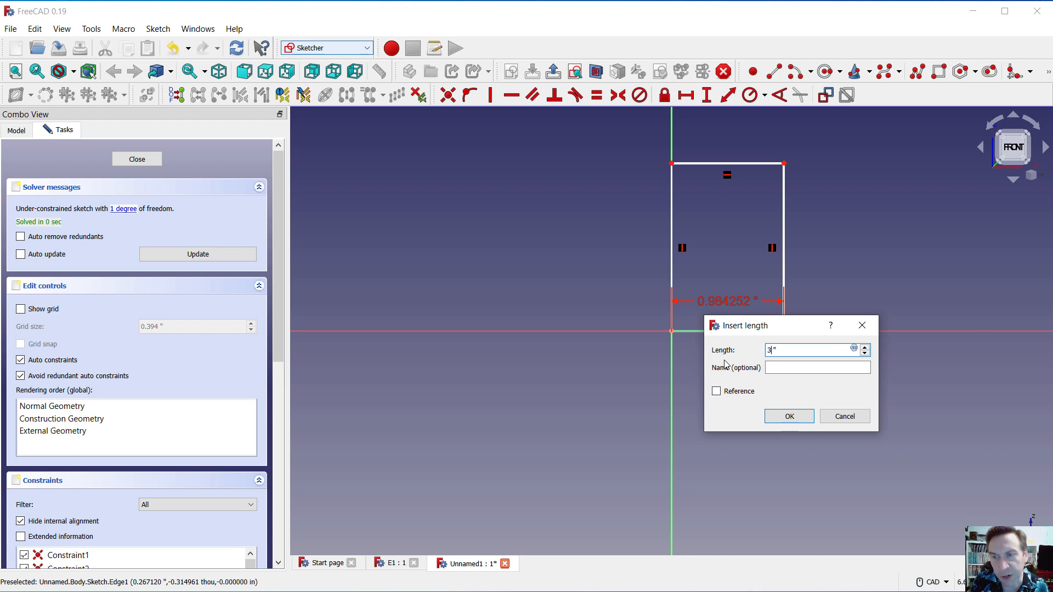
pyautogui.press('Return')
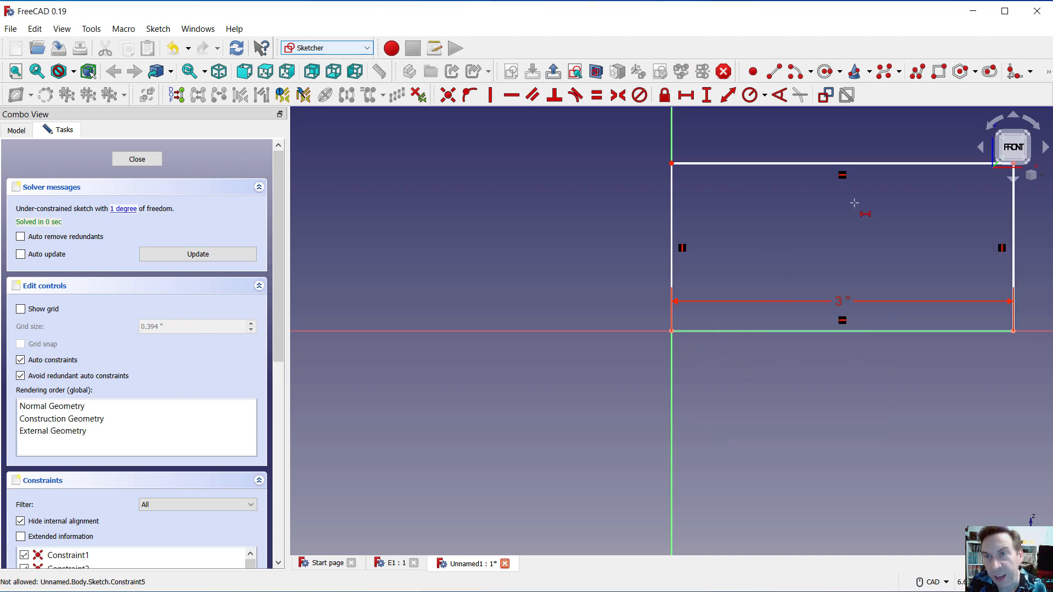
# Constrain the rectangle's right edge to a vertical length of 5 in.
pyautogui.click(707, 97)
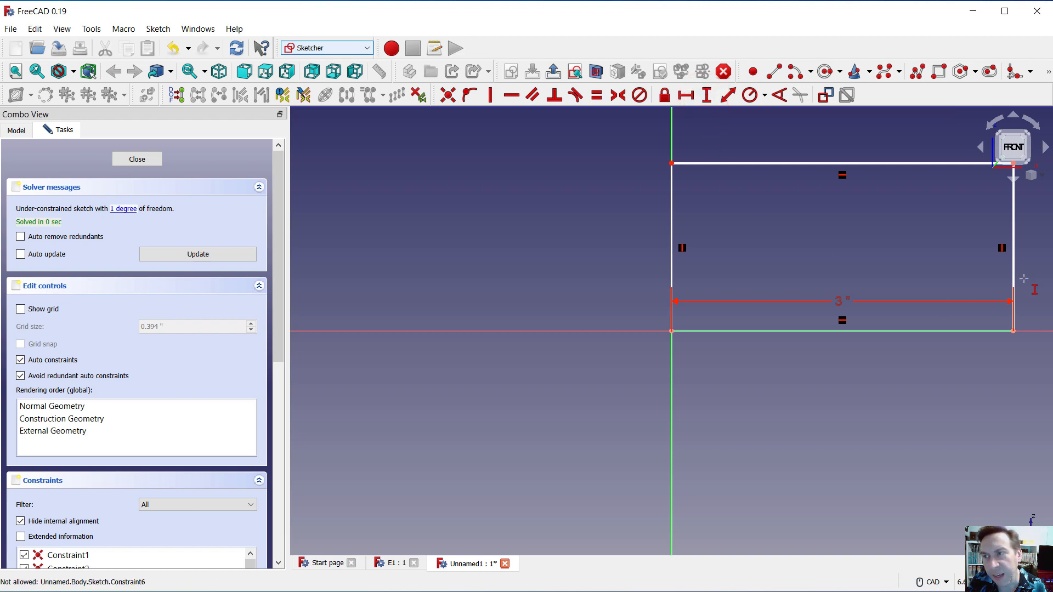
pyautogui.click(1013, 270)
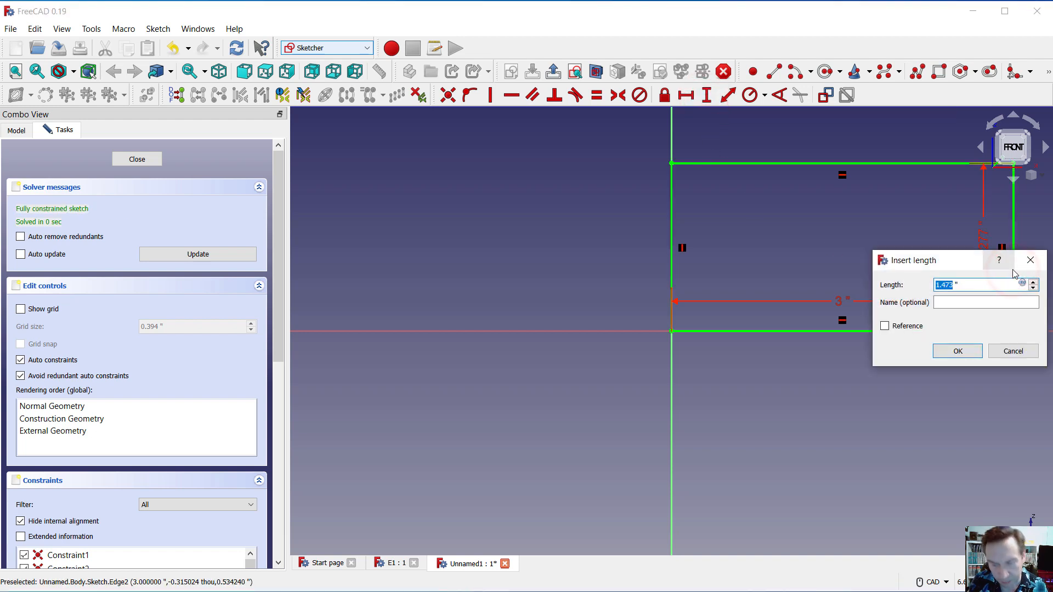
pyautogui.write('3')
pyautogui.press('Return')
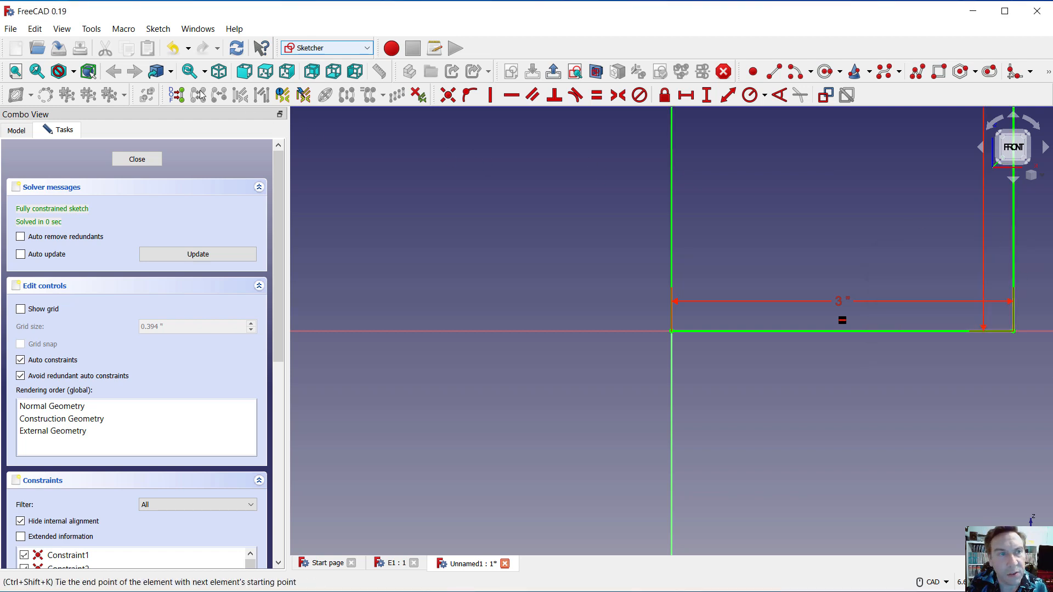
pyautogui.click(16, 72)
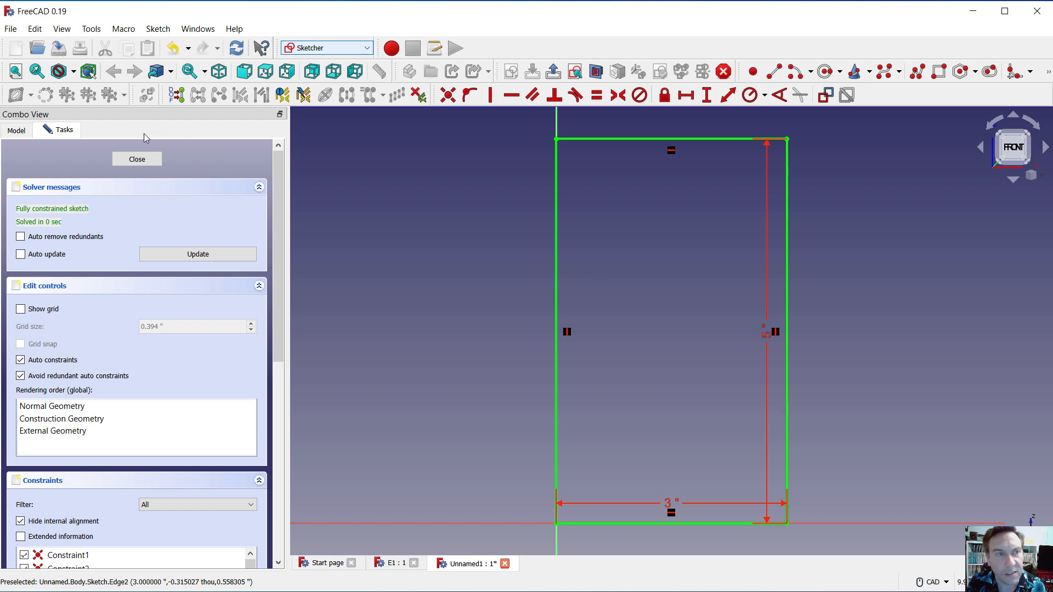
# Finish the 3 by 5 in sketch and pad it to a length of 1 in.
pyautogui.click(131, 162)
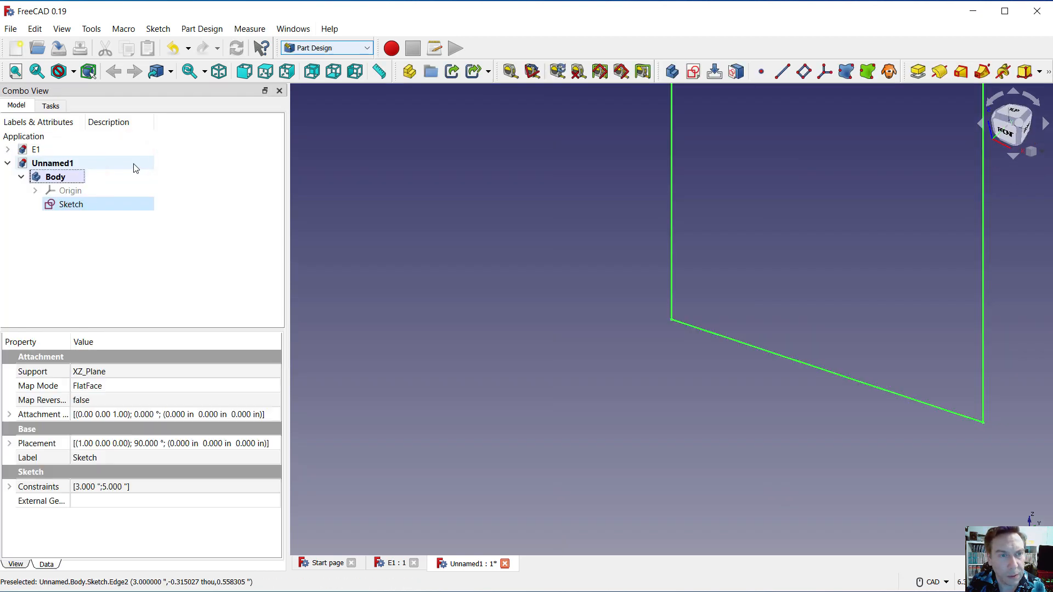
pyautogui.click(918, 74)
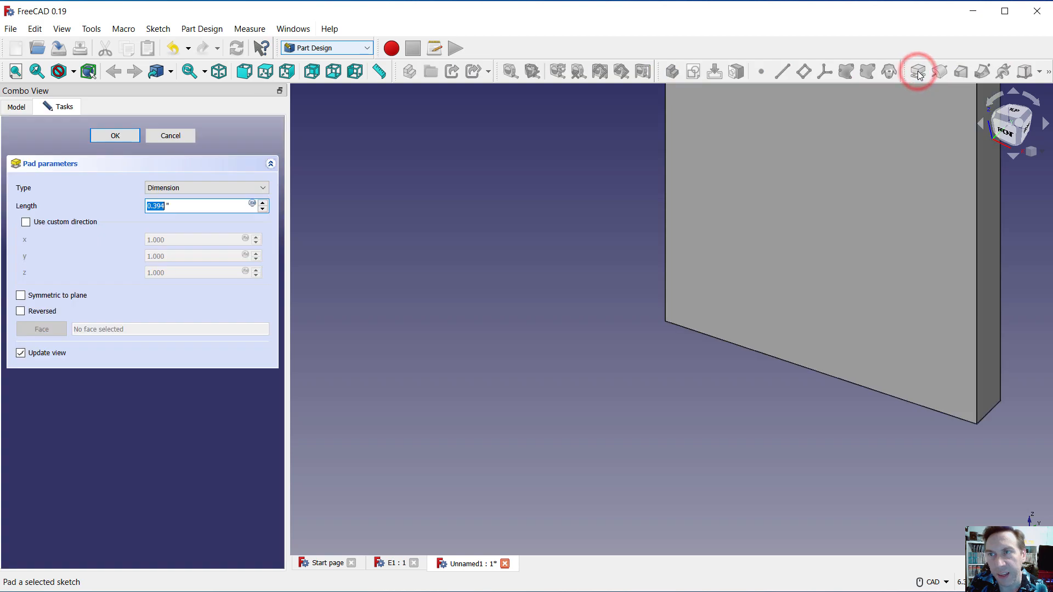
pyautogui.scroll(-2, 576, 355)
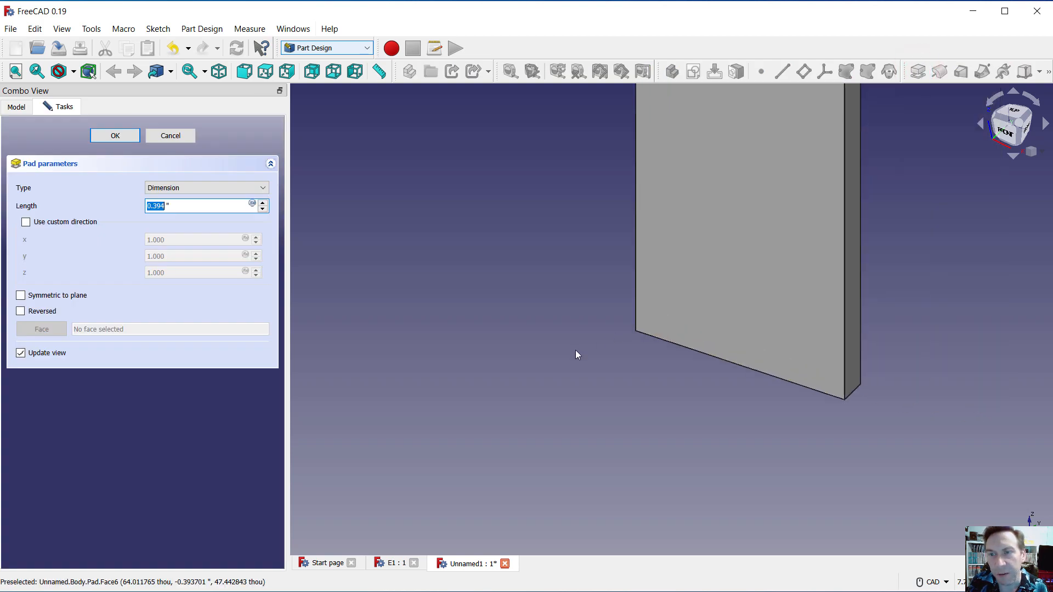
pyautogui.scroll(-2, 964, 206)
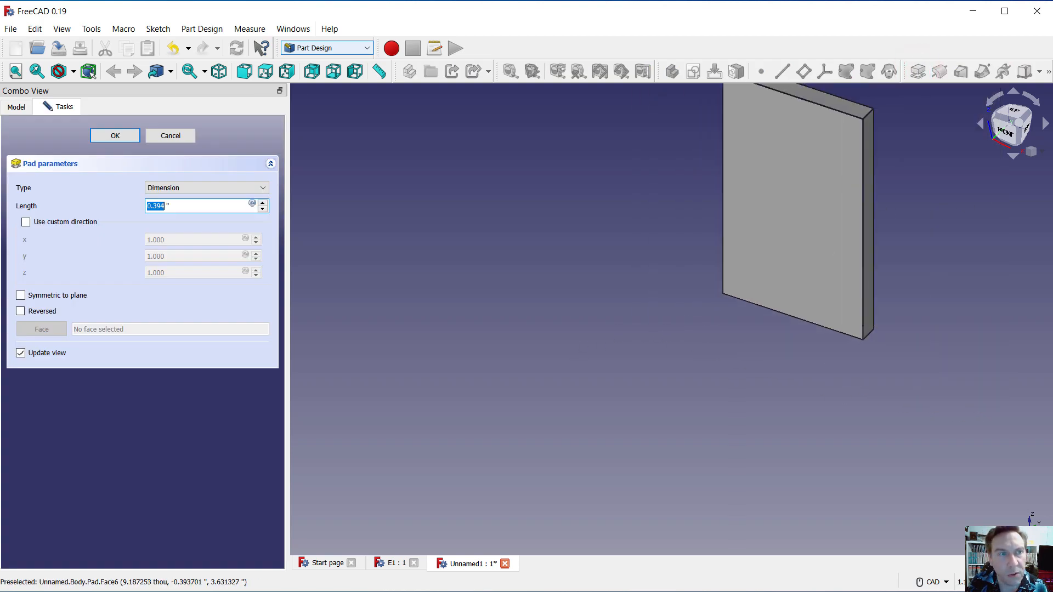
pyautogui.click(15, 71)
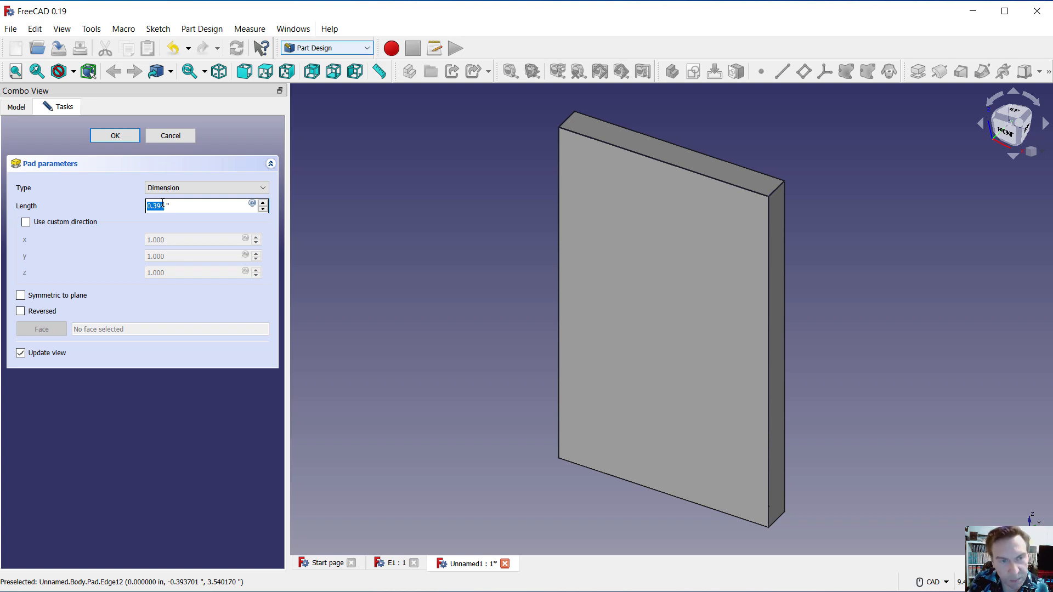
pyautogui.write('1')
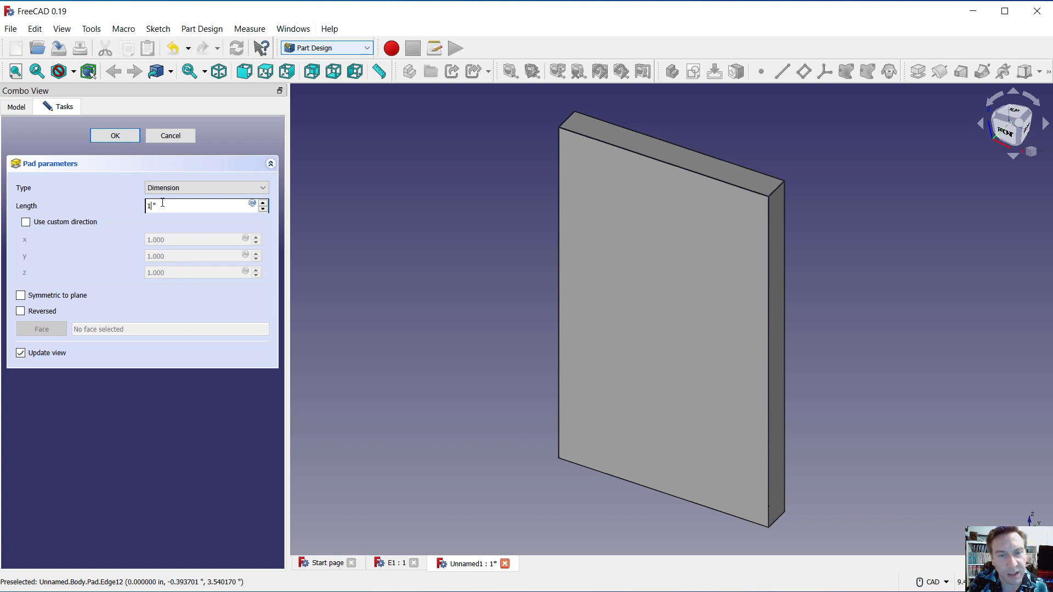
pyautogui.press('Return')
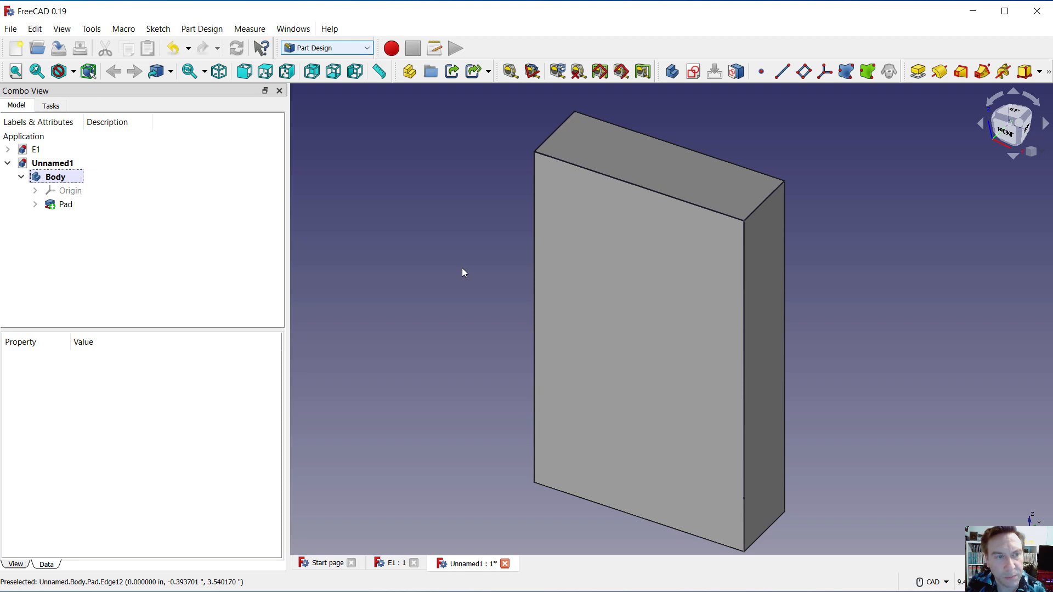
# Move the Part Design modeling tools up beside the macro tools and start a sketch on the block's large front face.
pyautogui.click(639, 273)
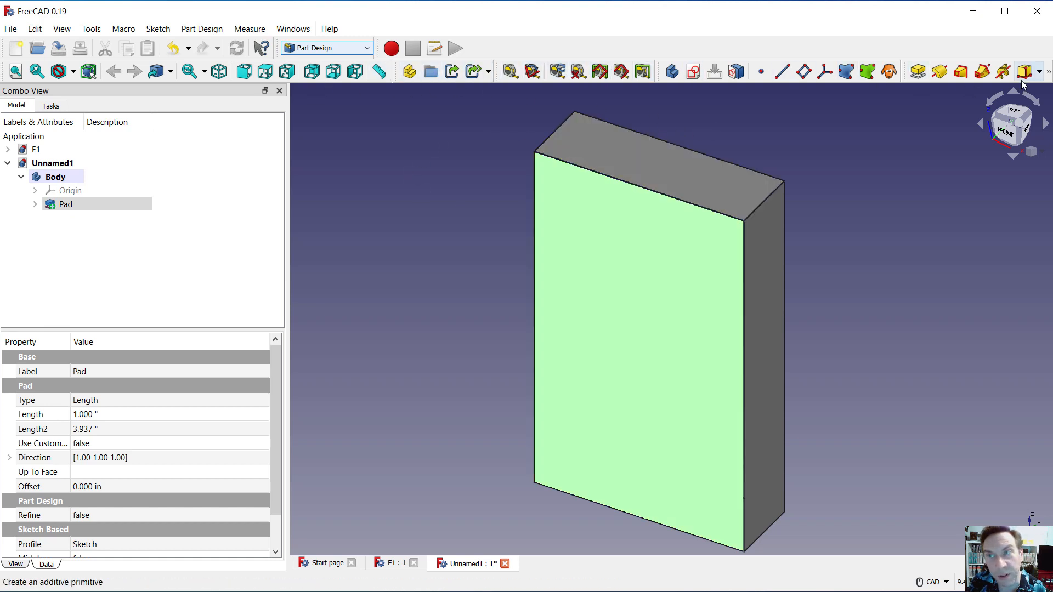
pyautogui.click(1048, 72)
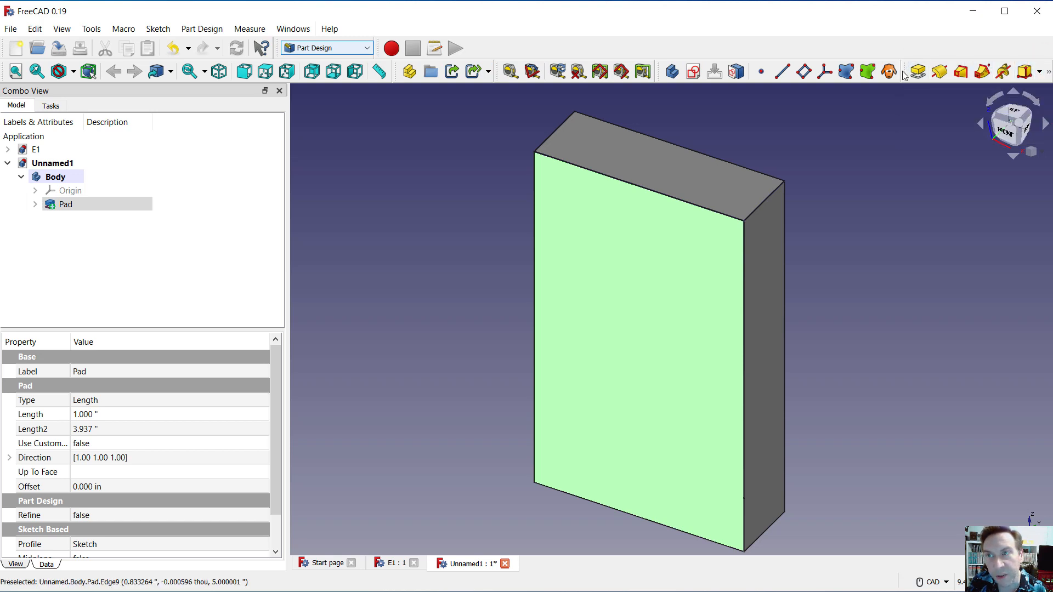
pyautogui.moveTo(909, 74)
pyautogui.mouseDown()
pyautogui.moveTo(428, 45)
pyautogui.moveTo(478, 49)
pyautogui.mouseUp()
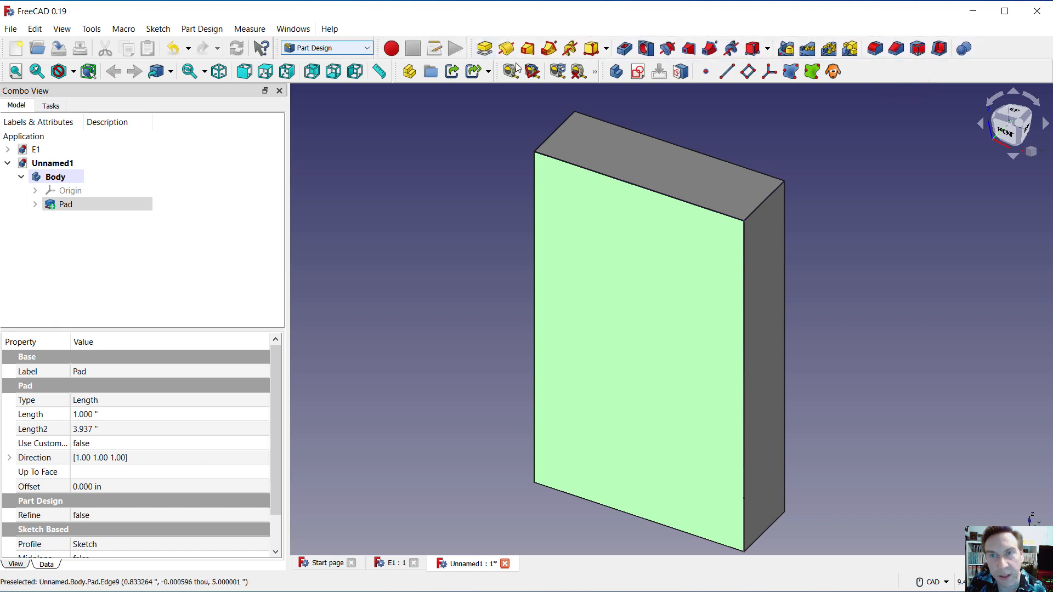
pyautogui.click(637, 74)
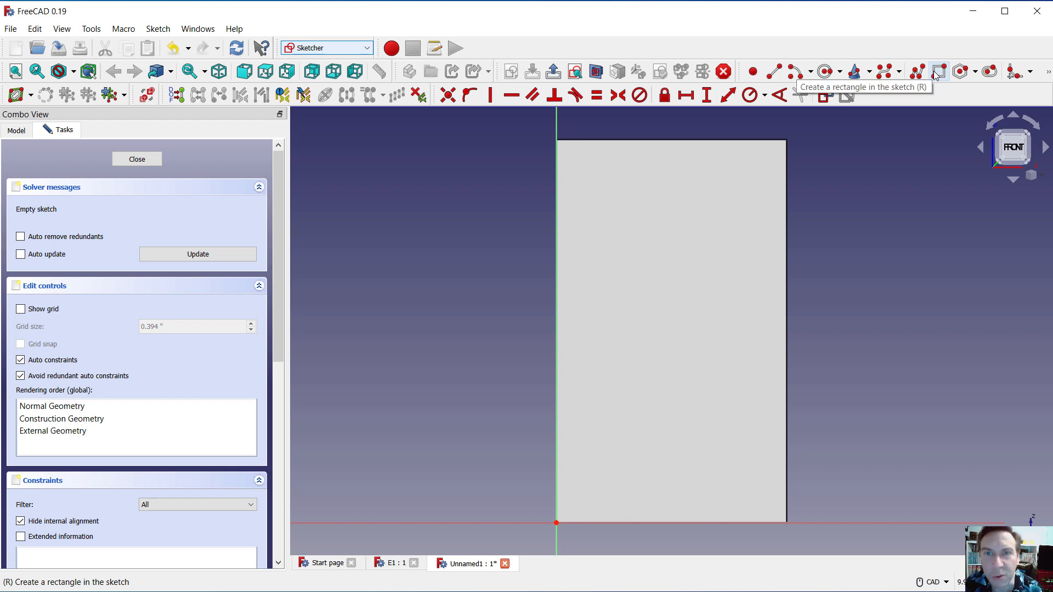
# Link the front face's top and right edges into the sketch as external geometry.
pyautogui.click(1048, 72)
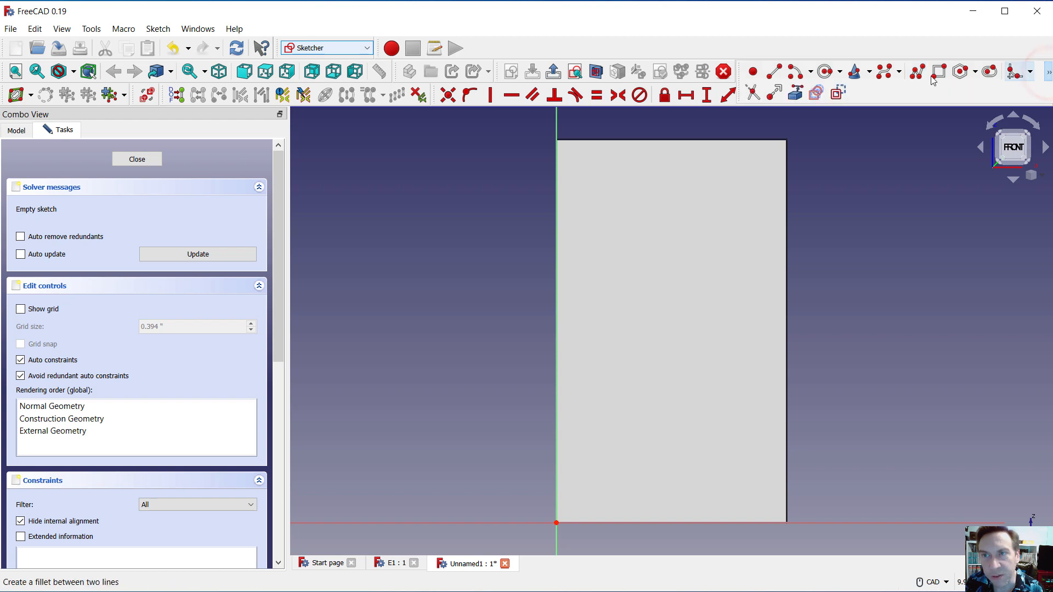
pyautogui.click(796, 95)
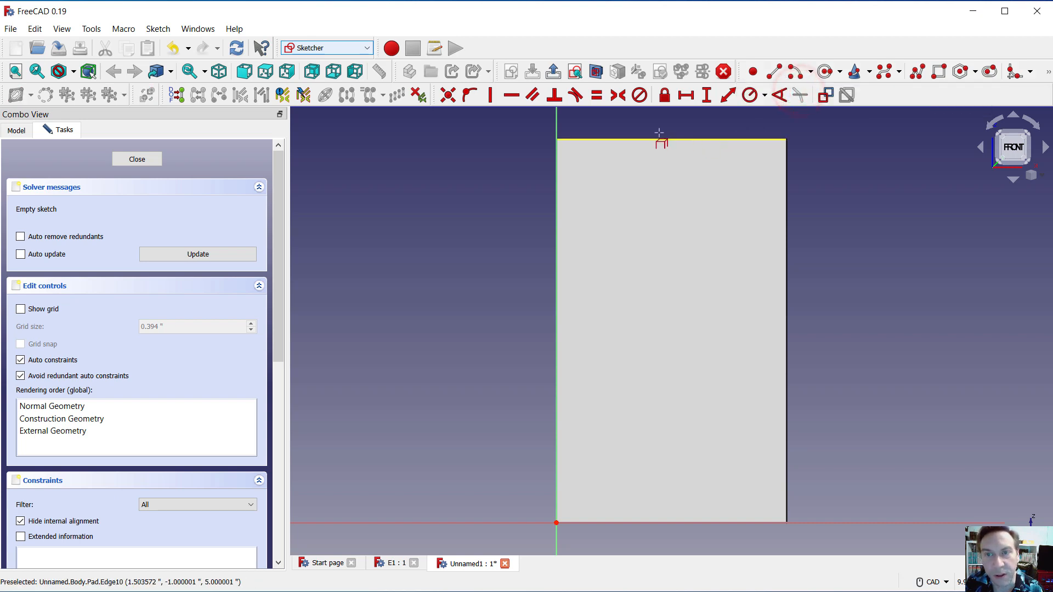
pyautogui.click(639, 138)
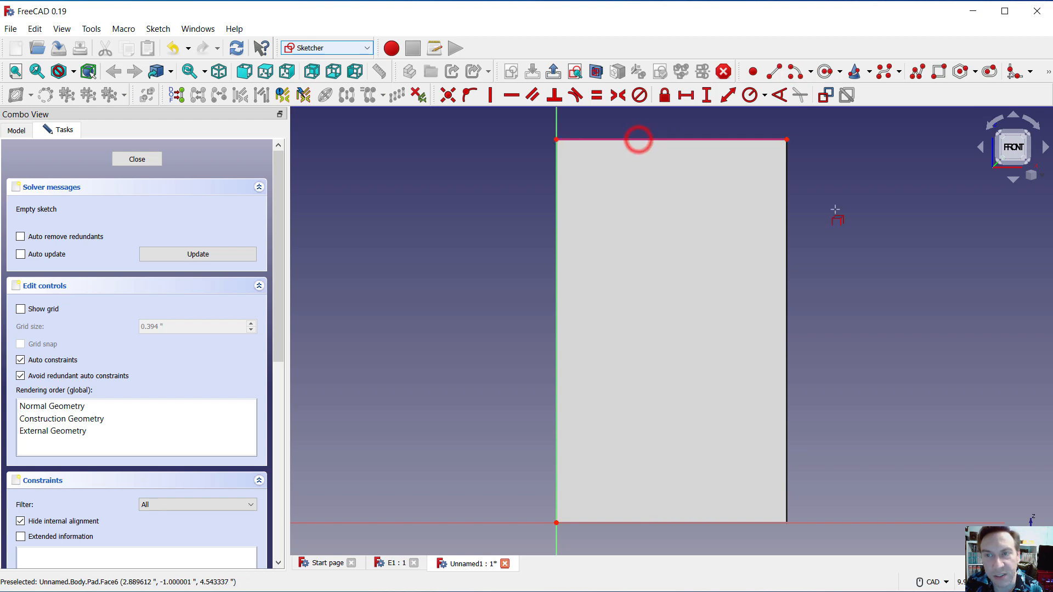
pyautogui.click(792, 195)
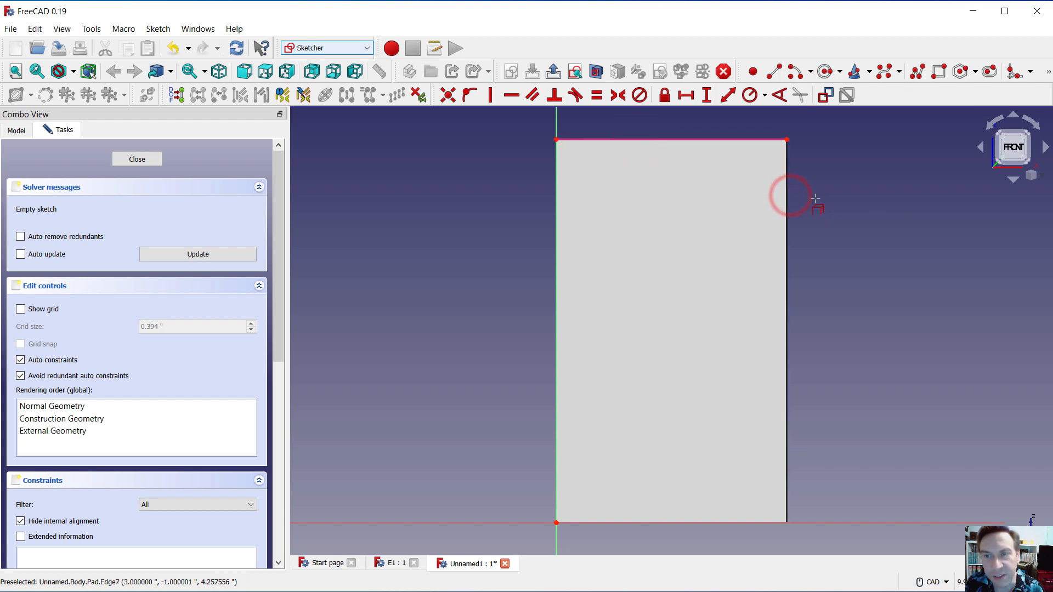
pyautogui.click(791, 190)
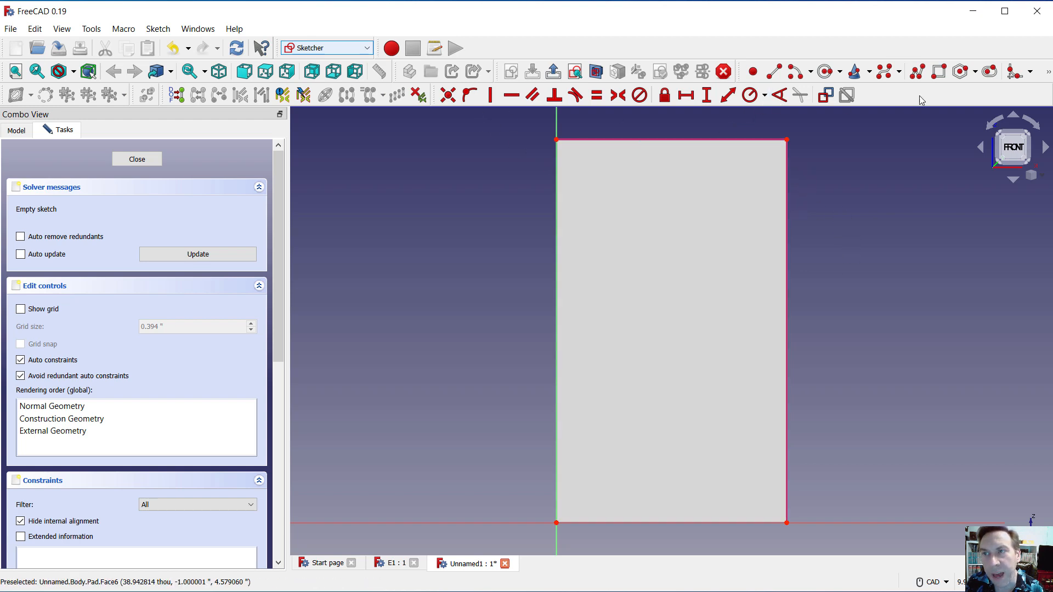
# Sketch a rectangle from the face's upper-left corner to its right edge, 3 in wide and about 3.24 in high.
pyautogui.click(939, 76)
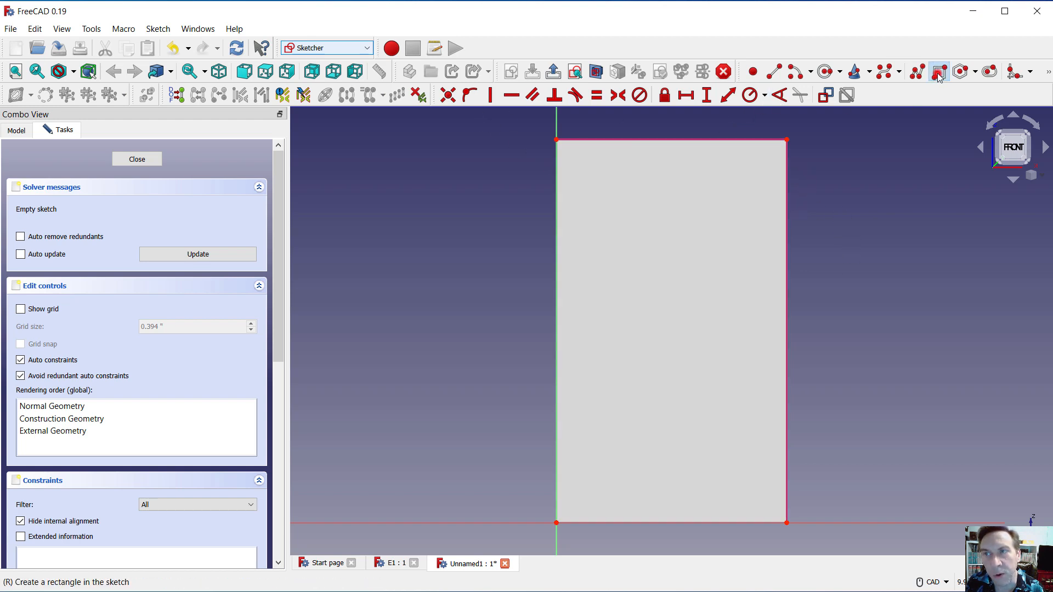
pyautogui.click(557, 139)
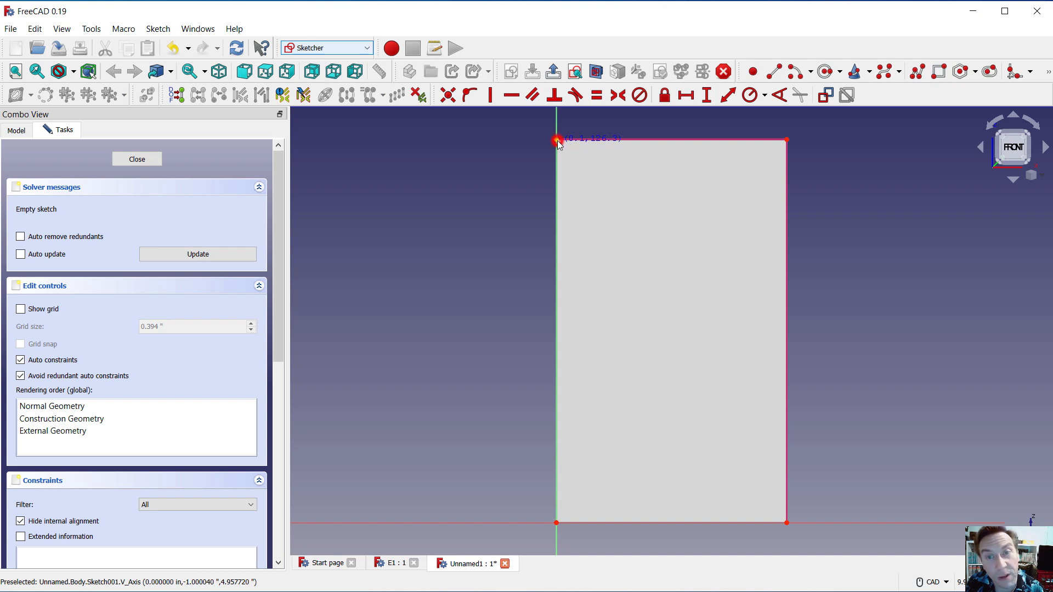
pyautogui.click(787, 388)
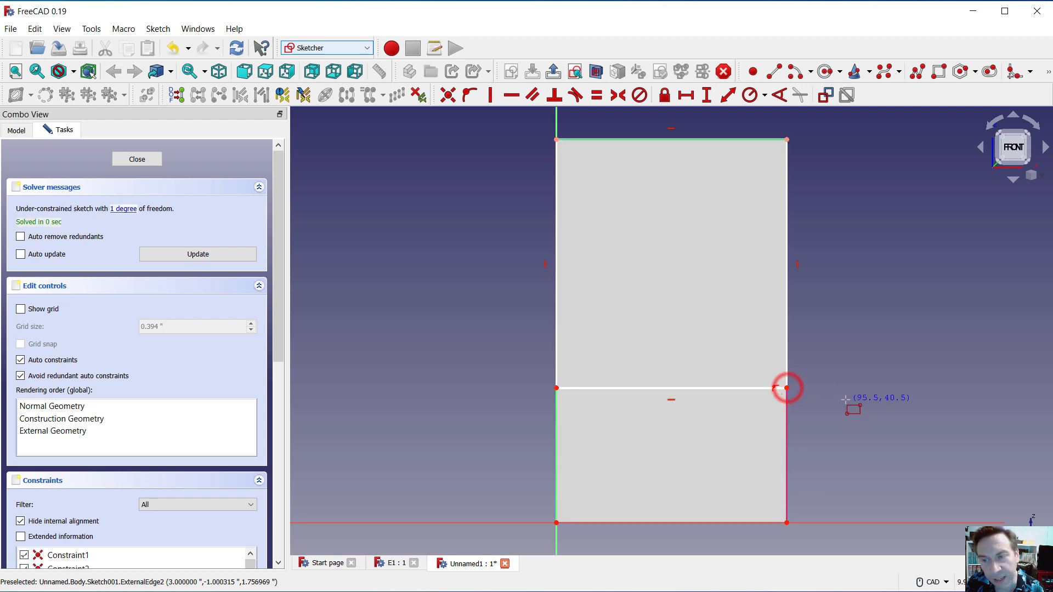
# Constrain the rectangle's right edge to a vertical length of 3.5 in.
pyautogui.click(706, 96)
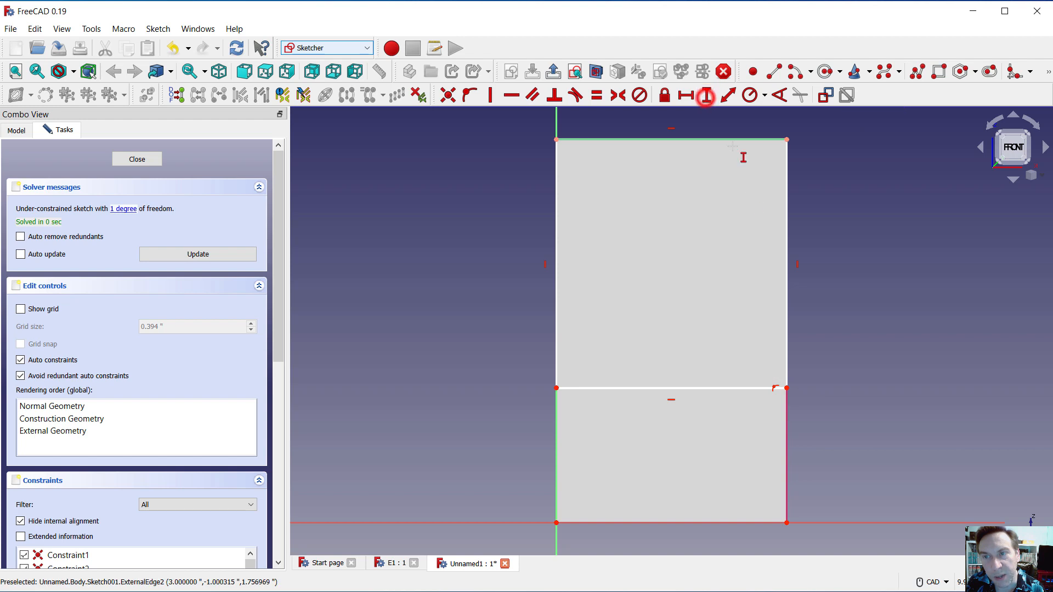
pyautogui.click(787, 271)
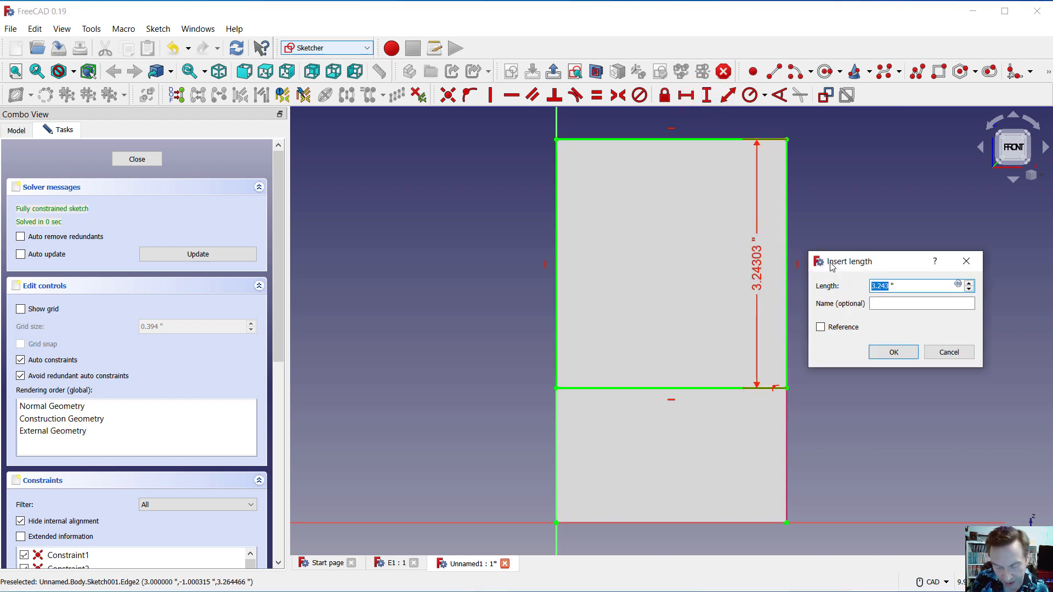
pyautogui.write('3.5')
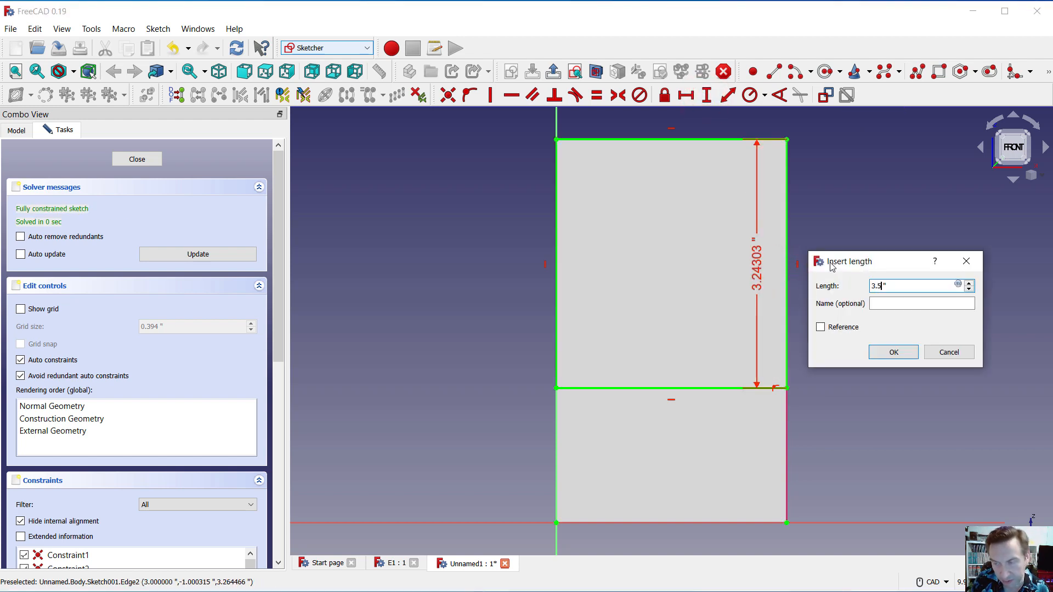
pyautogui.press('Return')
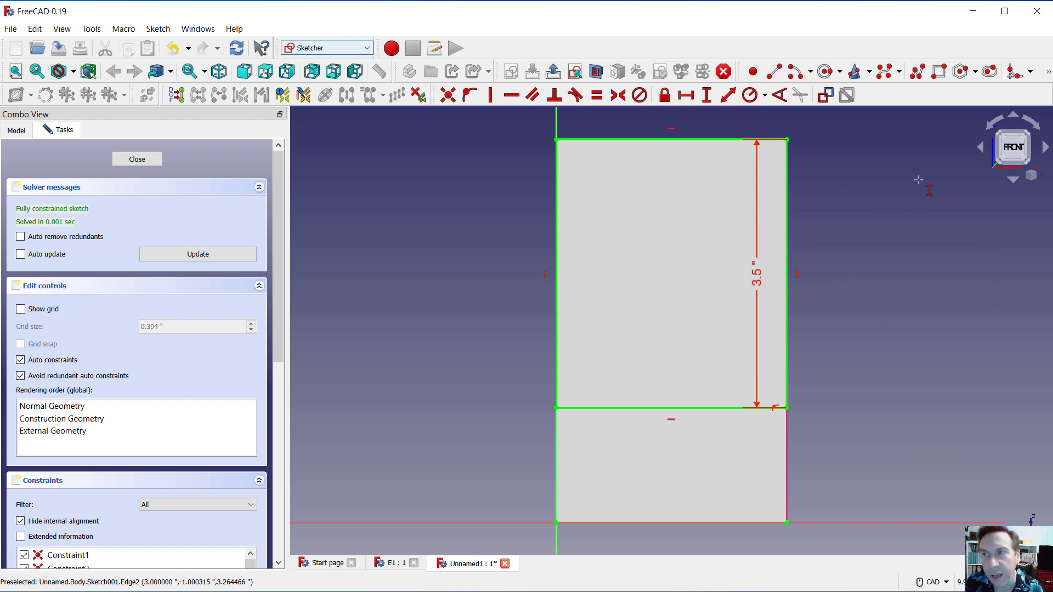
# Finish the rectangle sketch and pocket it 0.5 in deep into the block.
pyautogui.click(1039, 177)
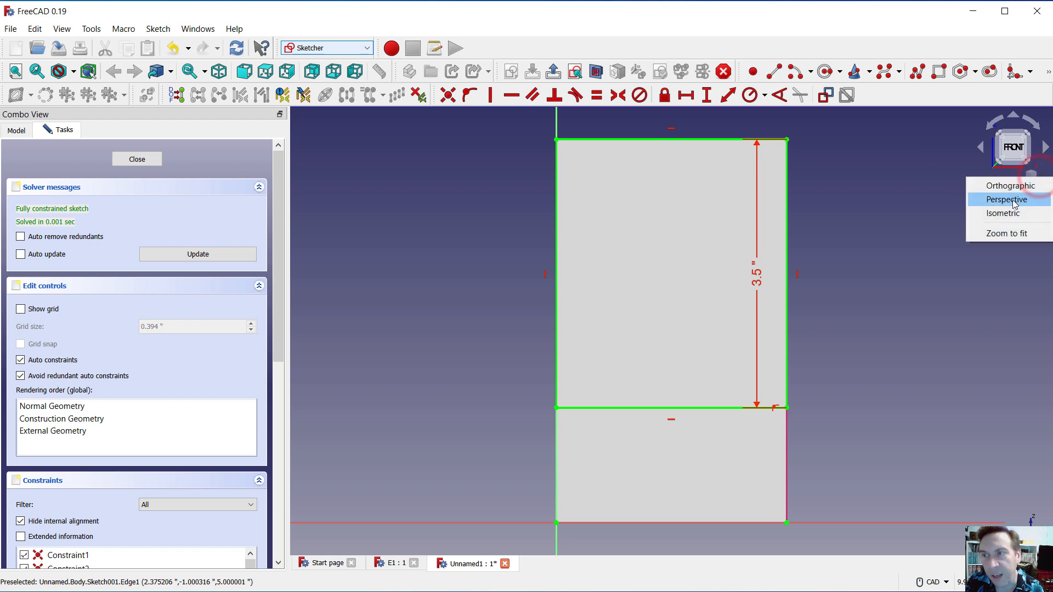
pyautogui.click(1001, 213)
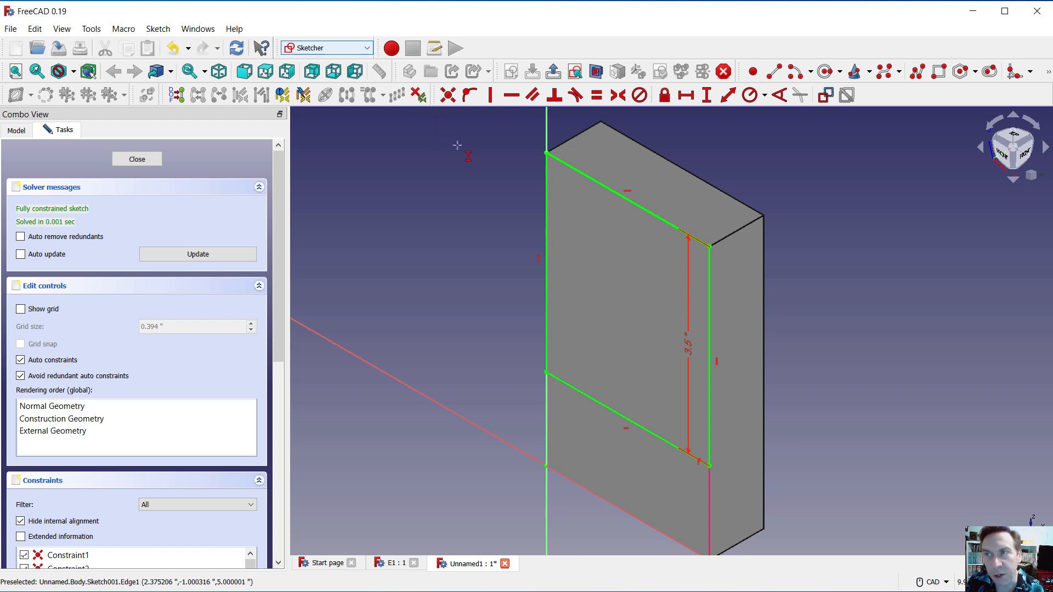
pyautogui.click(1049, 73)
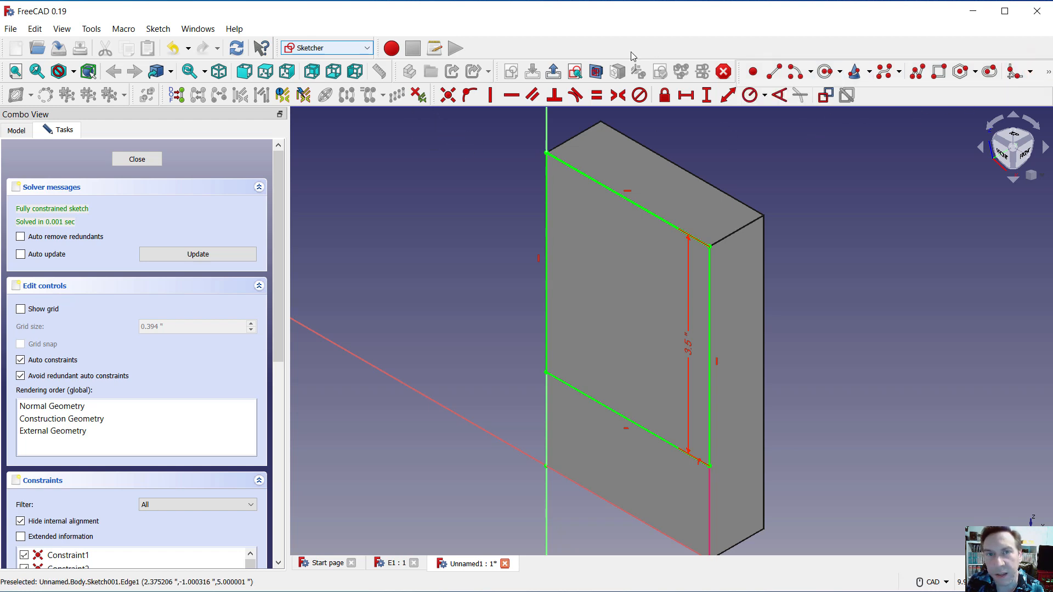
pyautogui.click(135, 159)
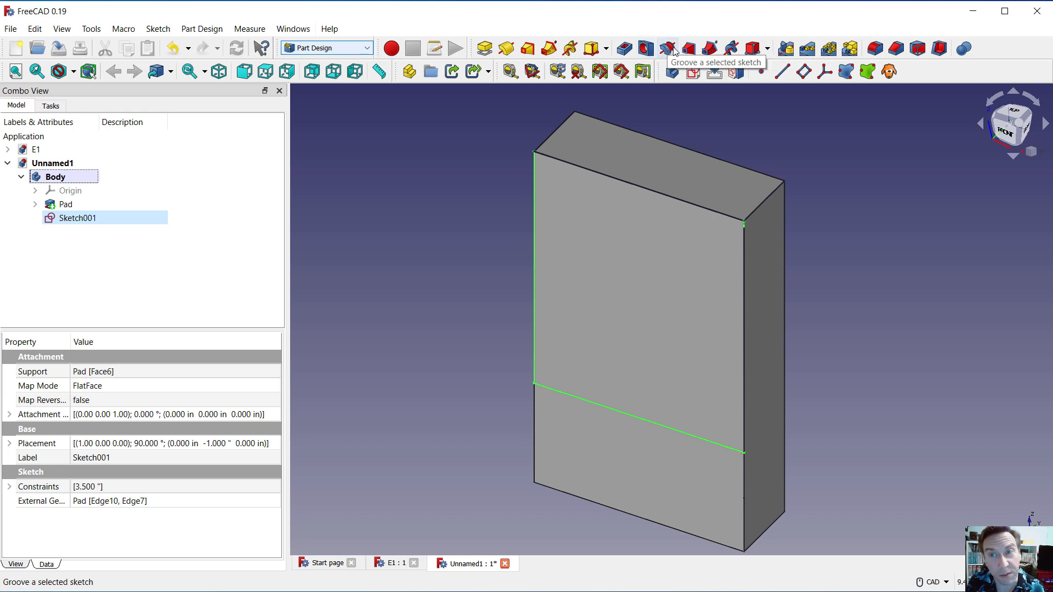
pyautogui.click(625, 50)
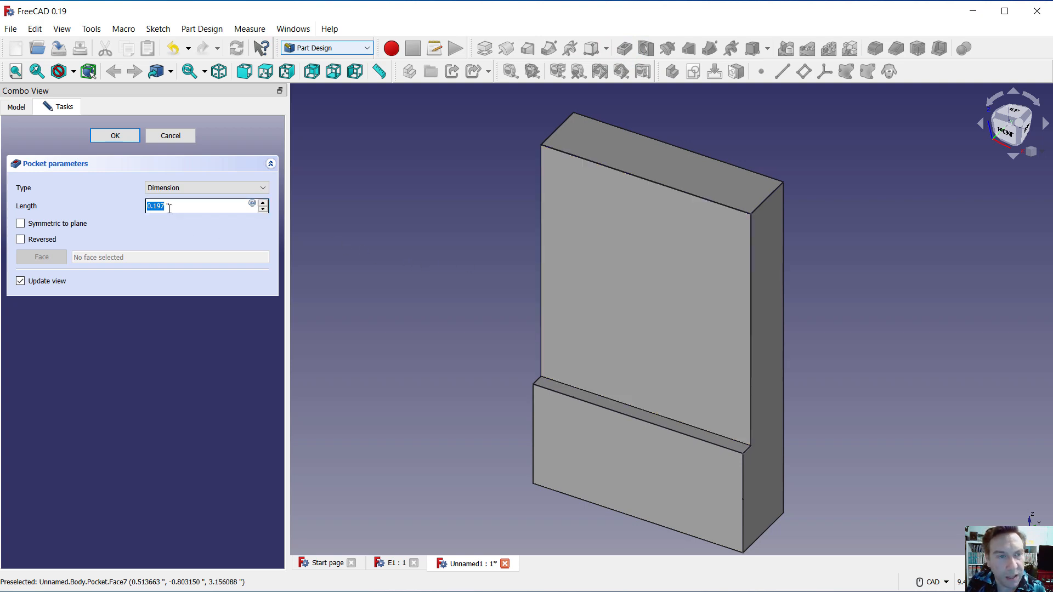
pyautogui.write('.5')
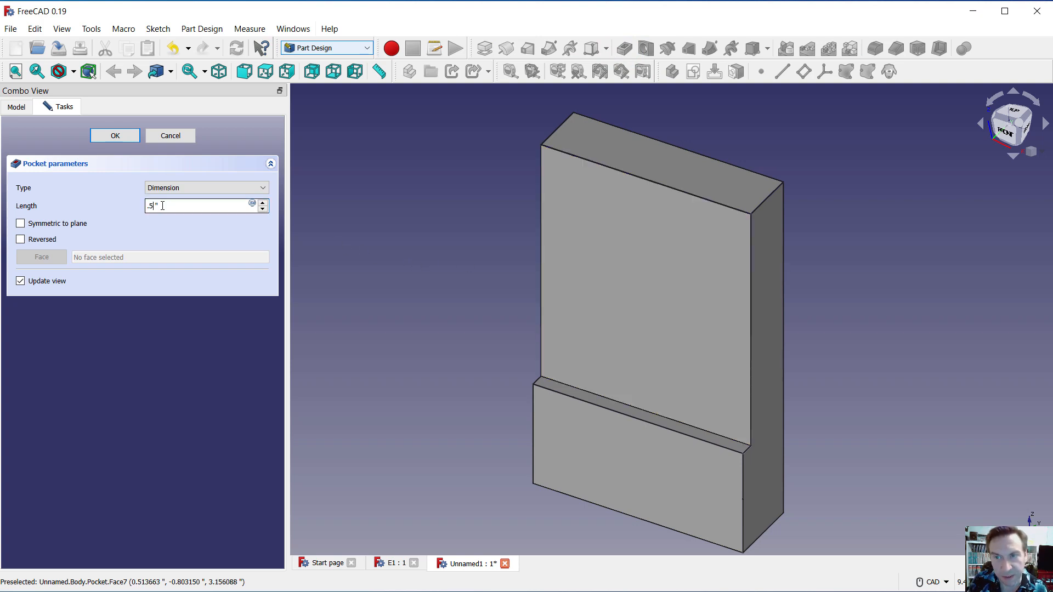
pyautogui.press('Return')
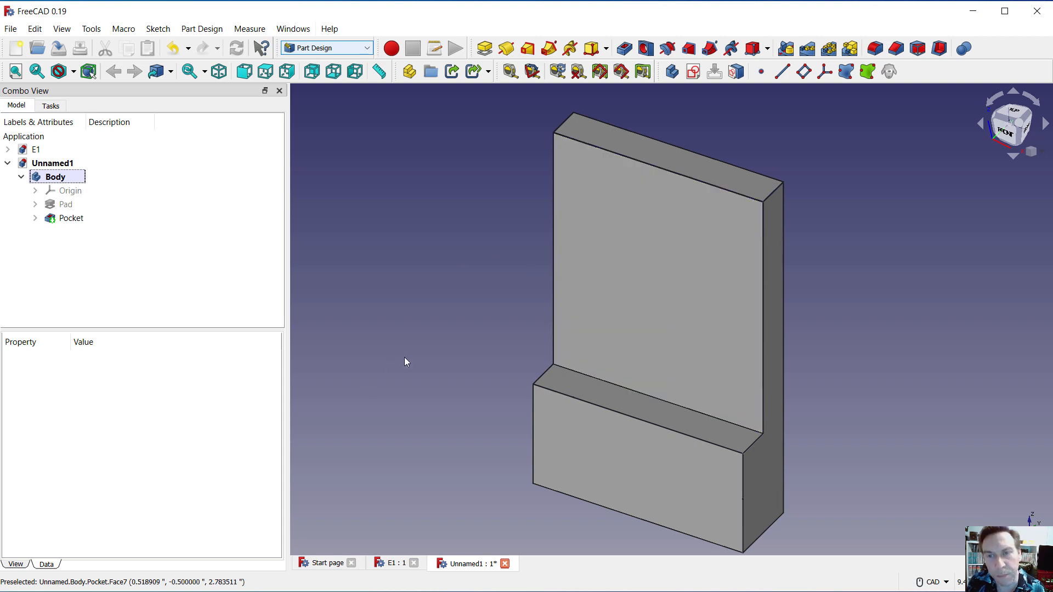
# Start a sketch on the recessed front face and draw a circle about 8.5 mm in radius in its upper-left area.
pyautogui.click(641, 234)
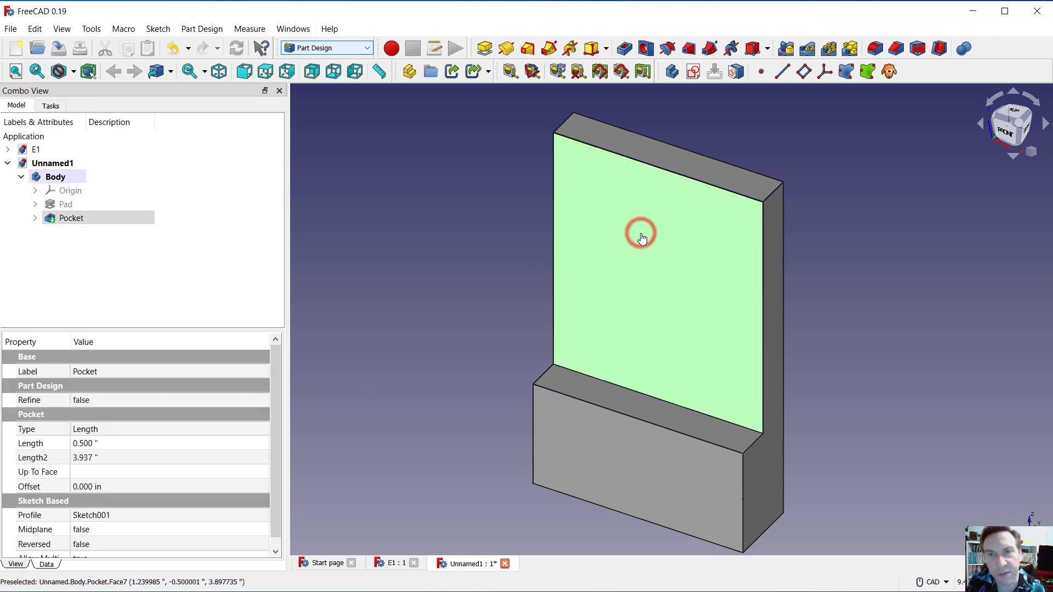
pyautogui.click(695, 72)
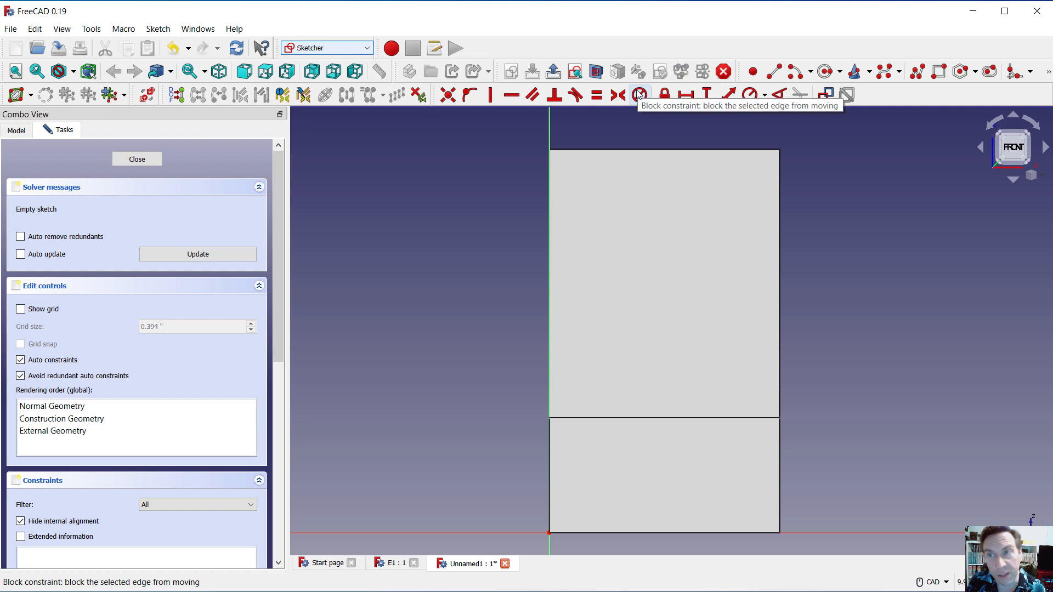
pyautogui.click(826, 73)
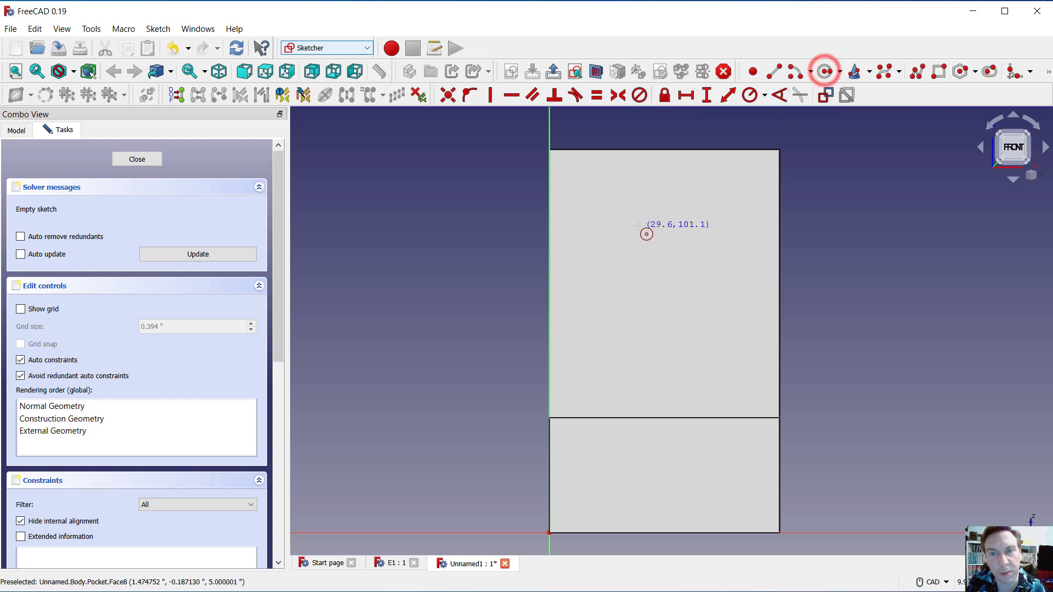
pyautogui.click(612, 221)
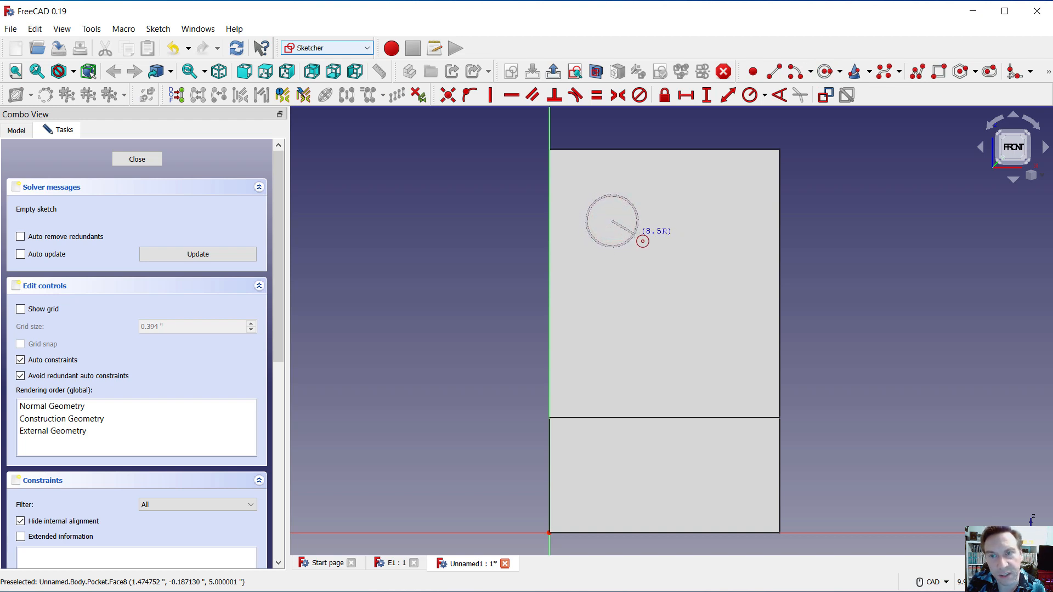
pyautogui.click(636, 234)
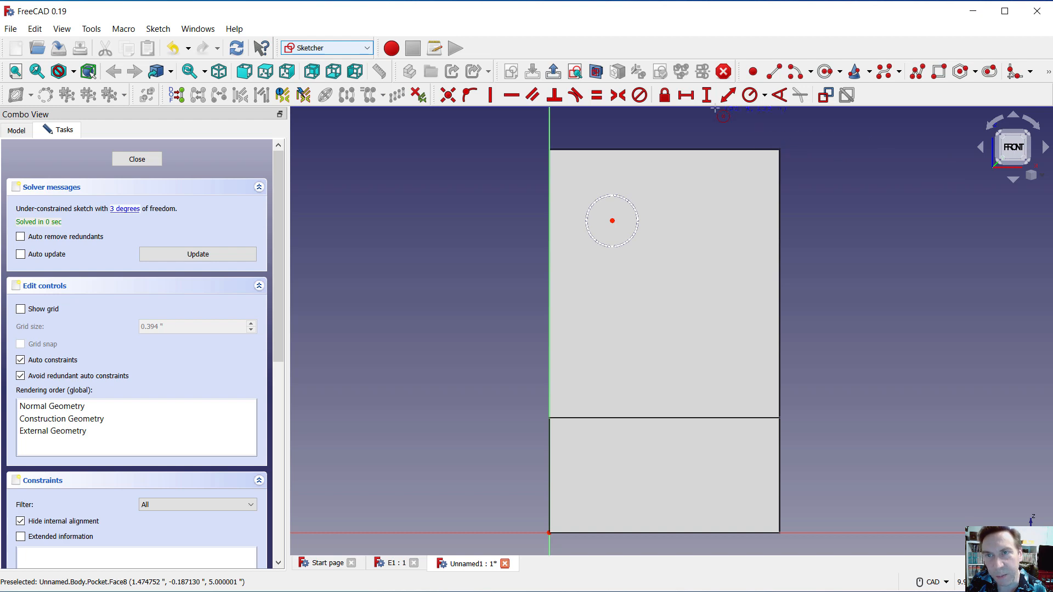
# Constrain the circle's diameter to 0.75 in.
pyautogui.click(765, 96)
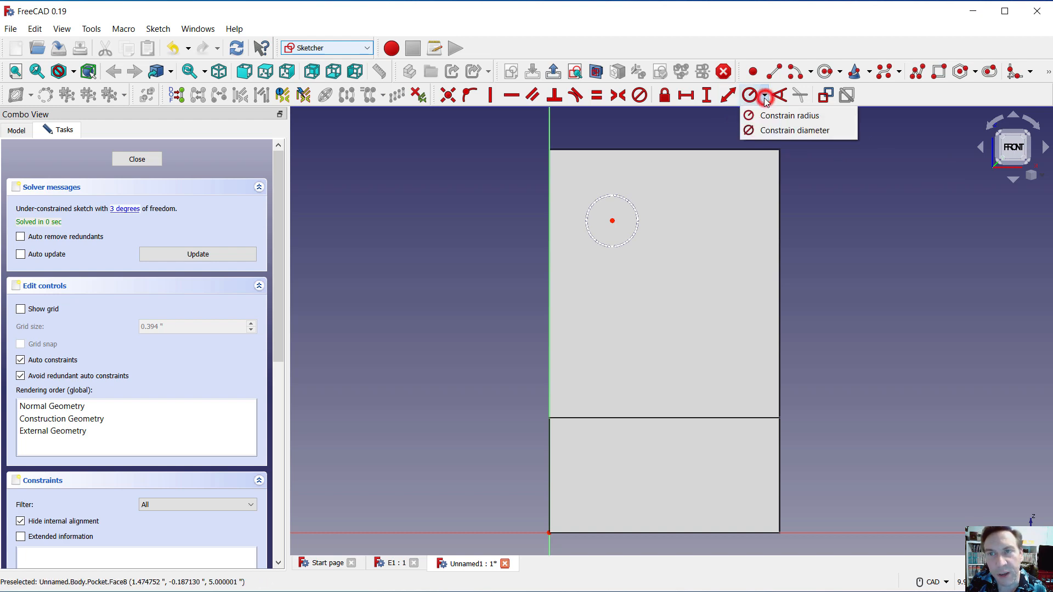
pyautogui.click(755, 130)
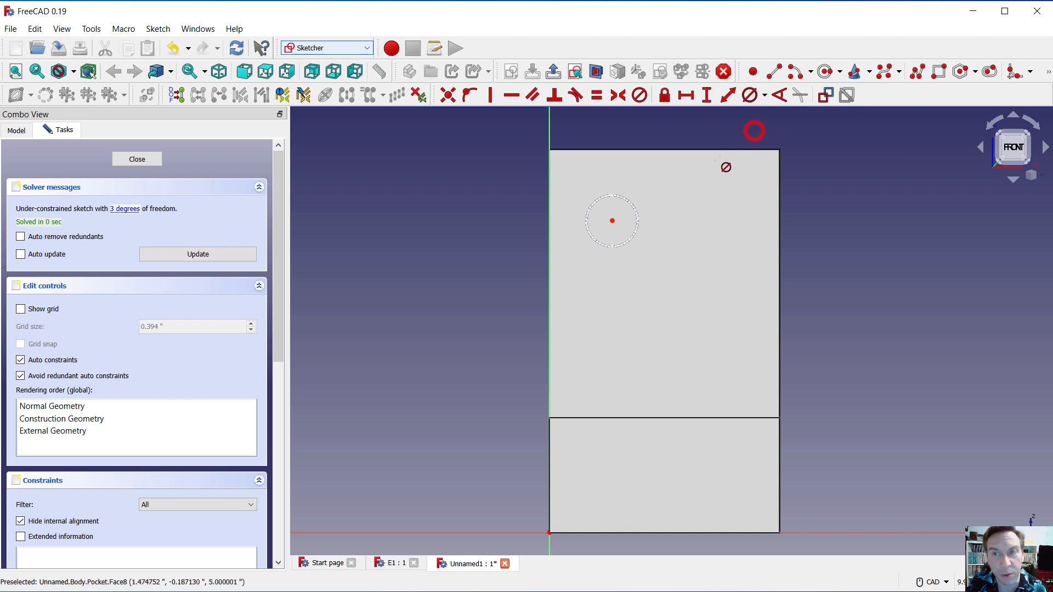
pyautogui.click(601, 198)
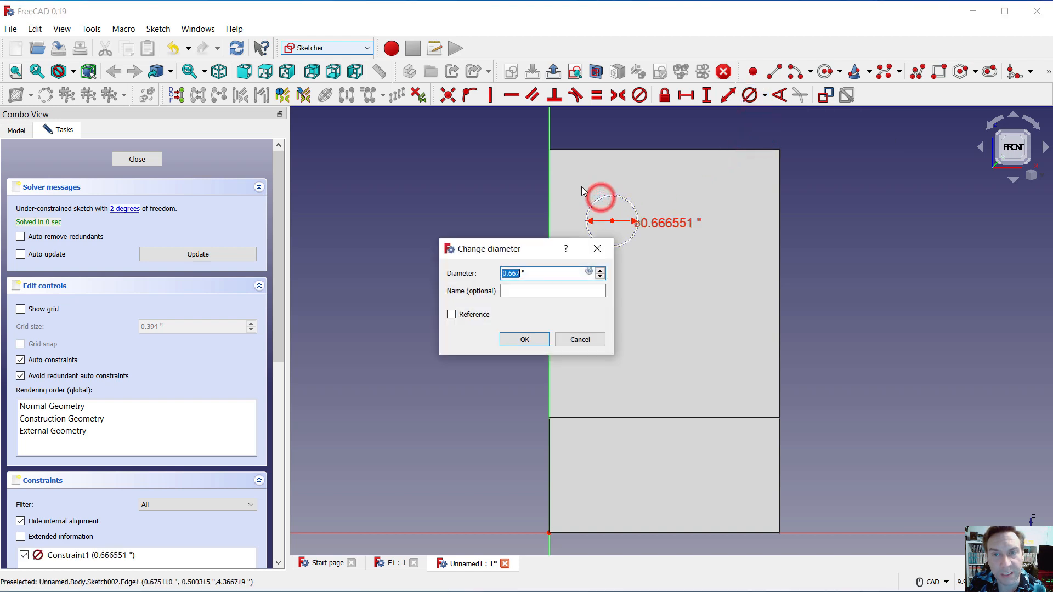
pyautogui.write('.75')
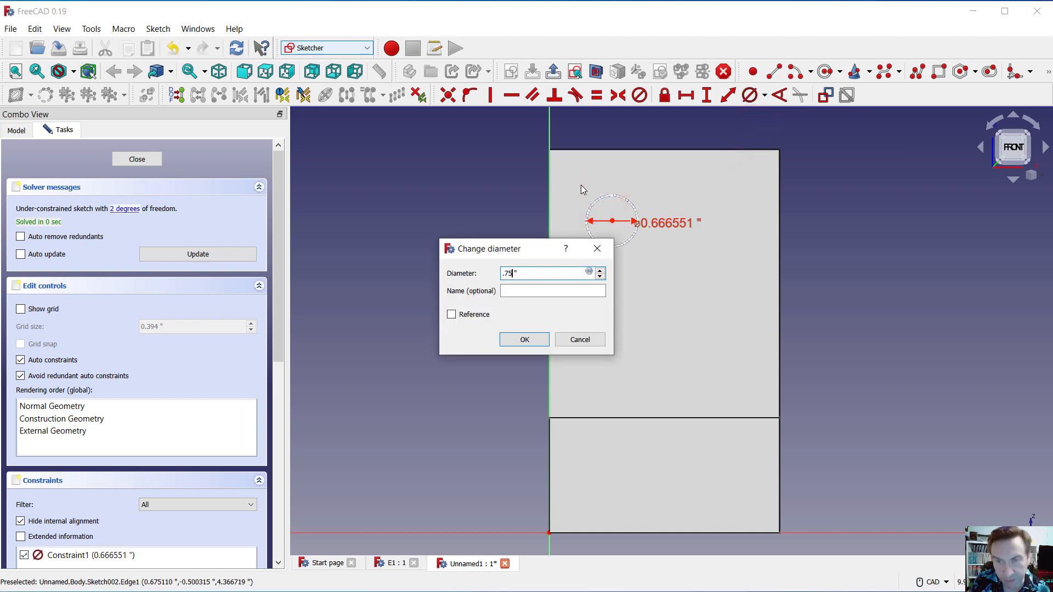
pyautogui.press('Return')
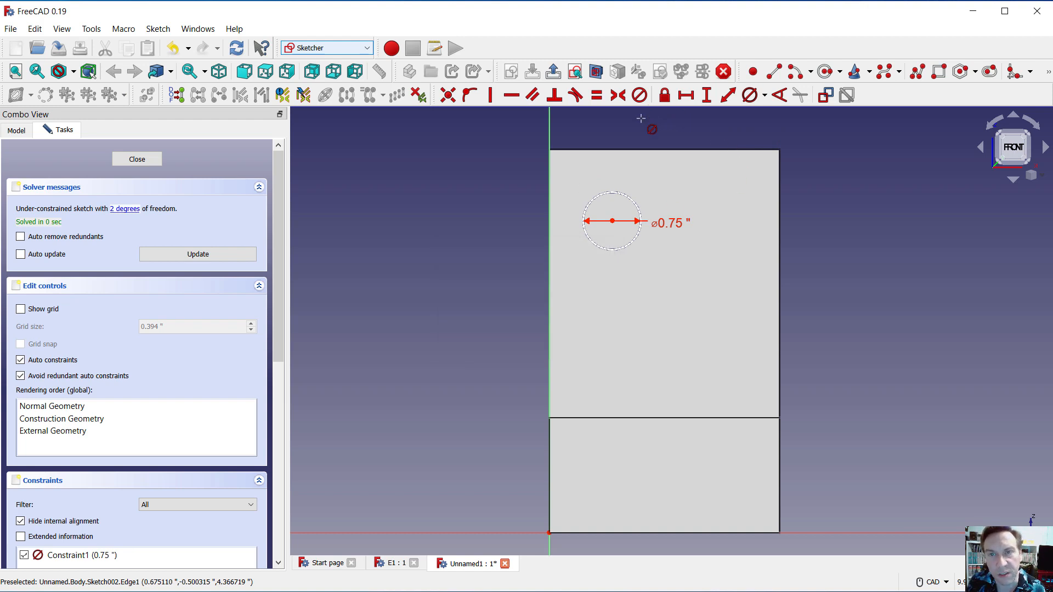
# Constrain the horizontal distance between the circle's centre and the sketch origin to 1 in.
pyautogui.click(686, 97)
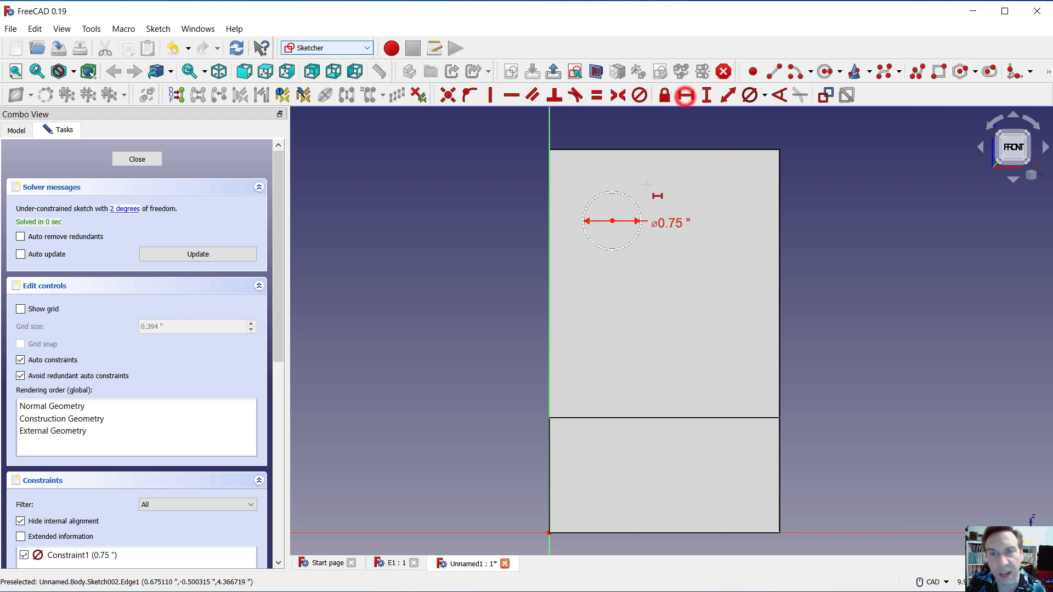
pyautogui.click(613, 221)
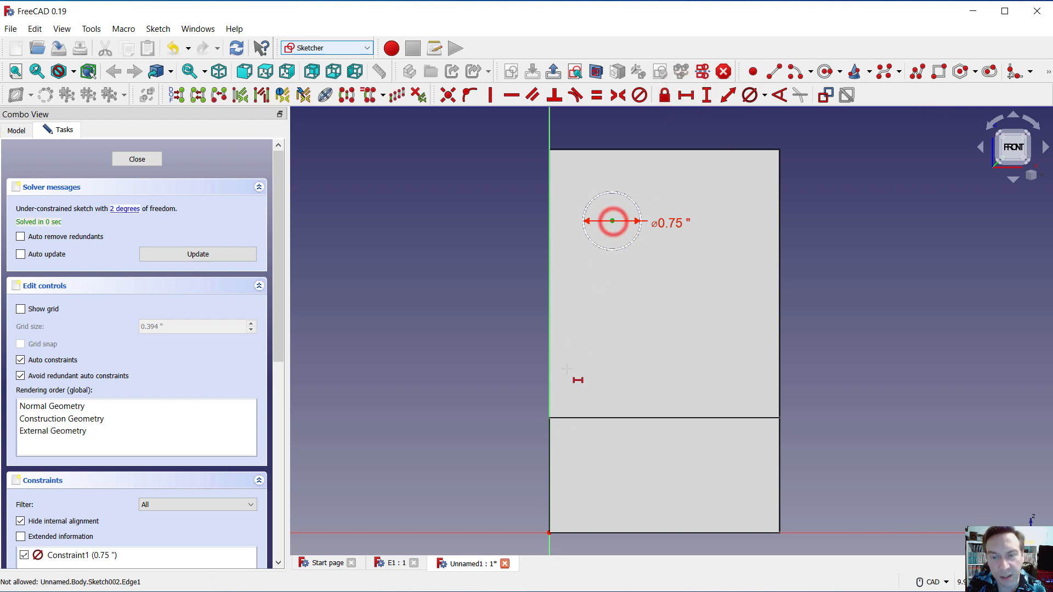
pyautogui.click(549, 532)
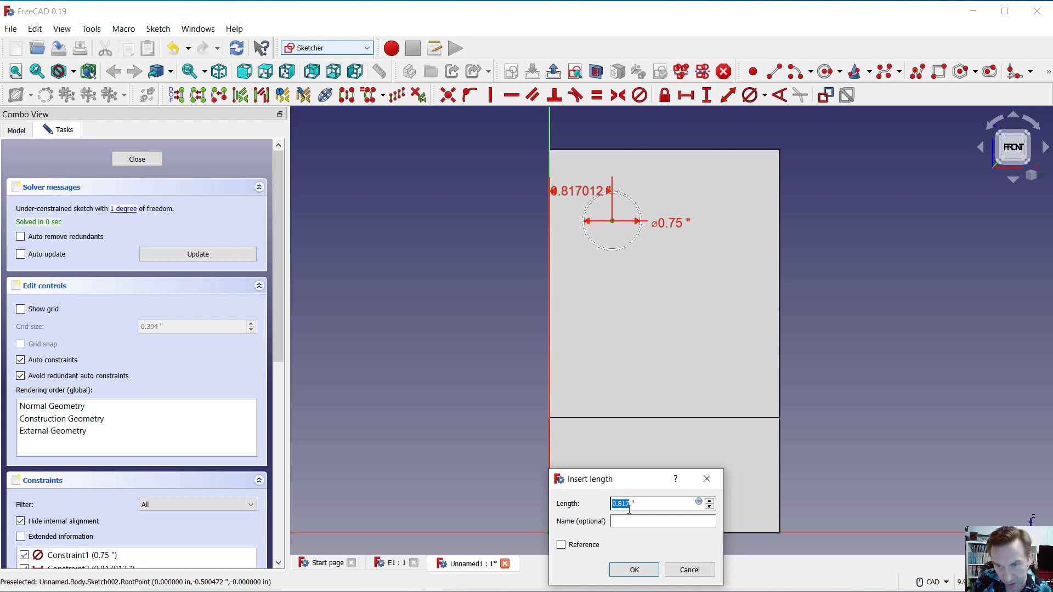
pyautogui.write('1')
pyautogui.press('Return')
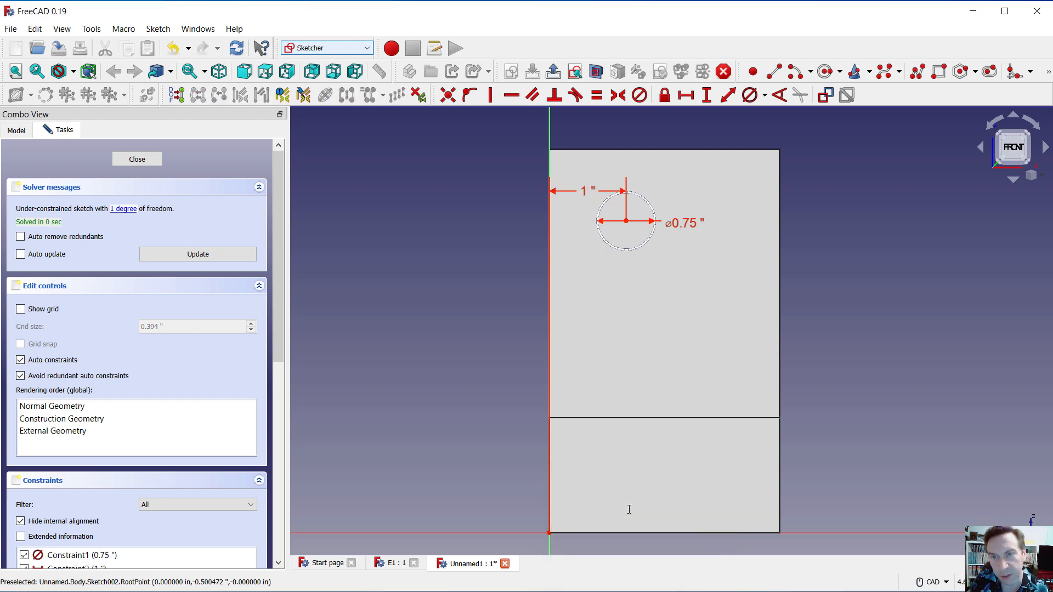
# Constrain the vertical distance between the sketch origin and the circle's centre to 4 in.
pyautogui.click(708, 98)
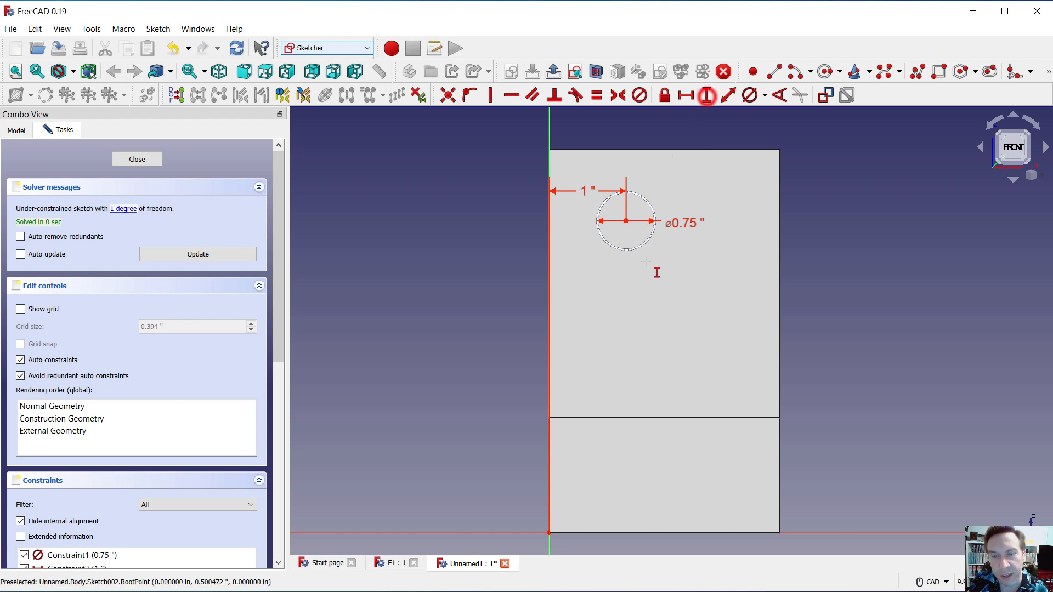
pyautogui.click(551, 533)
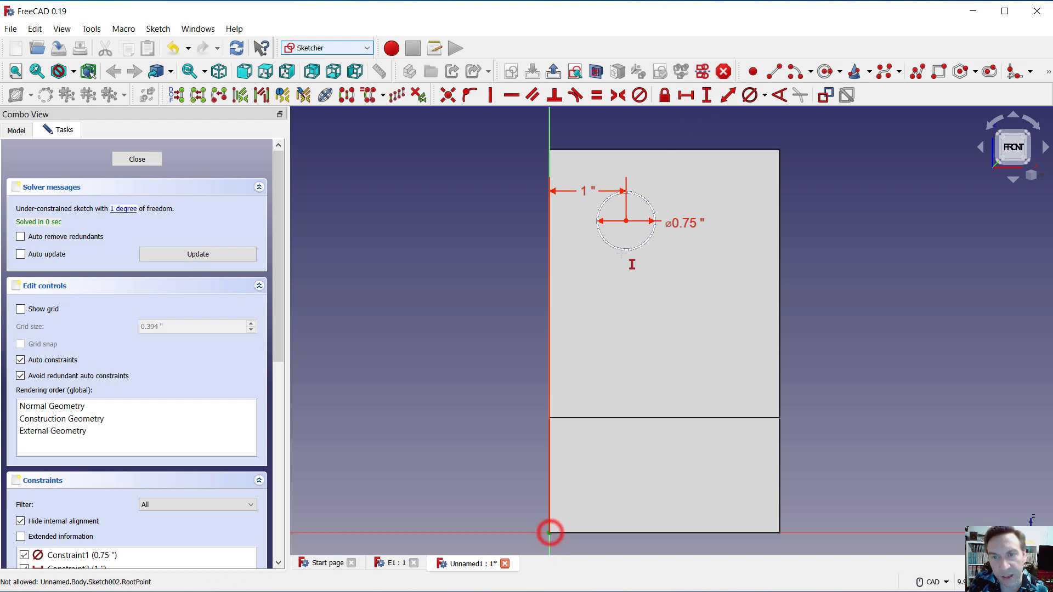
pyautogui.click(627, 220)
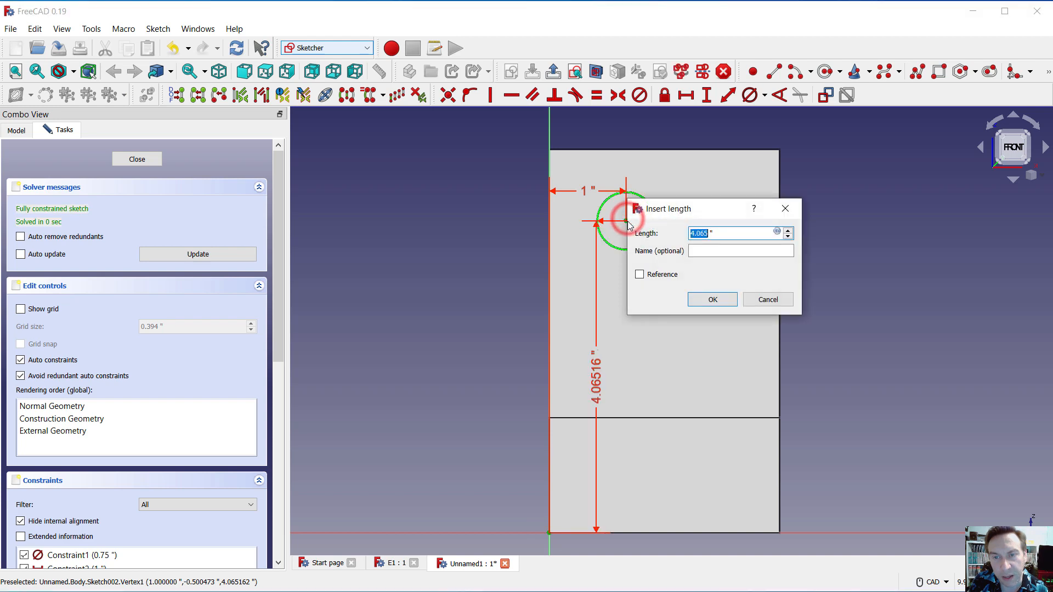
pyautogui.write('4')
pyautogui.press('Return')
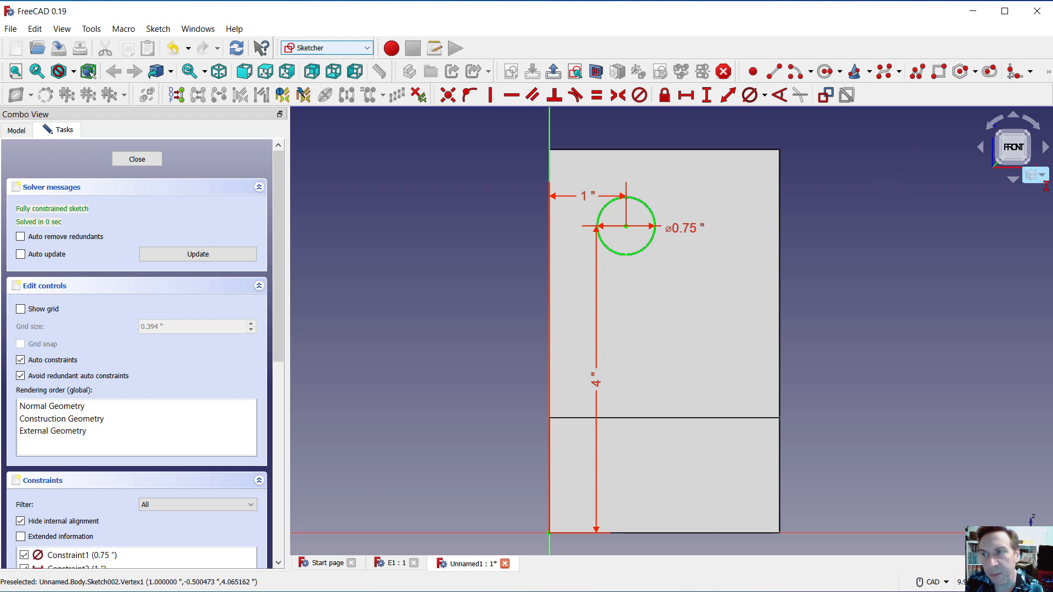
# Finish the circle sketch and cut an unthreaded hole from it with a 0.75 in diameter.
pyautogui.click(1031, 175)
pyautogui.click(1003, 210)
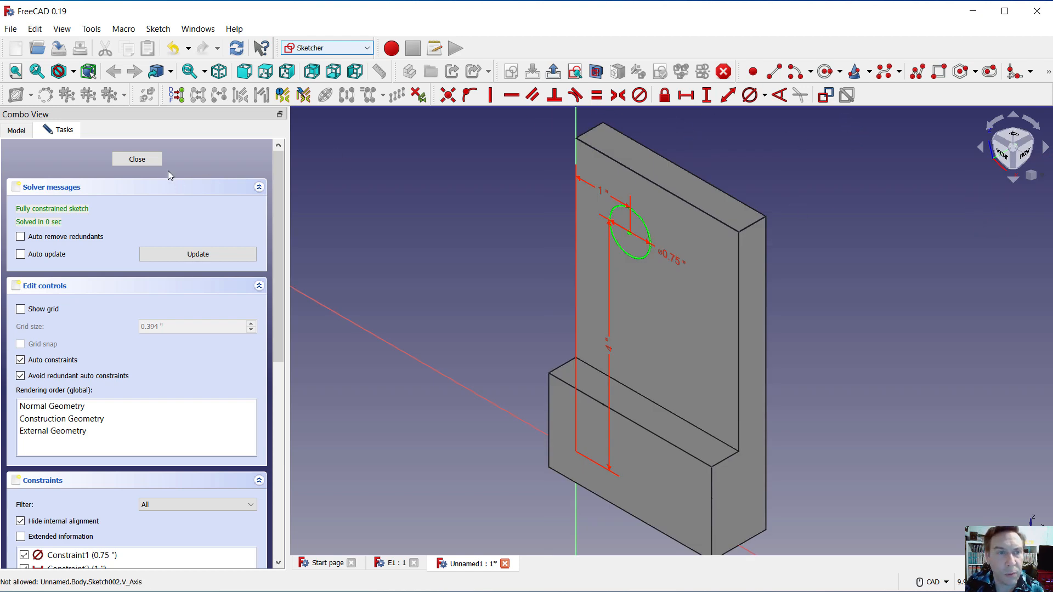
pyautogui.click(147, 160)
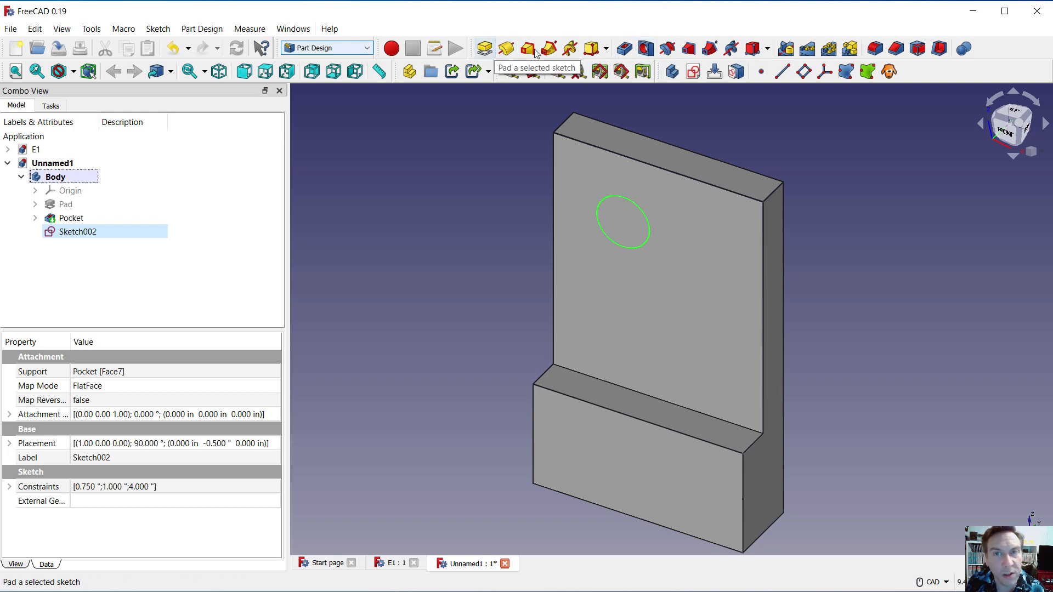
pyautogui.click(646, 49)
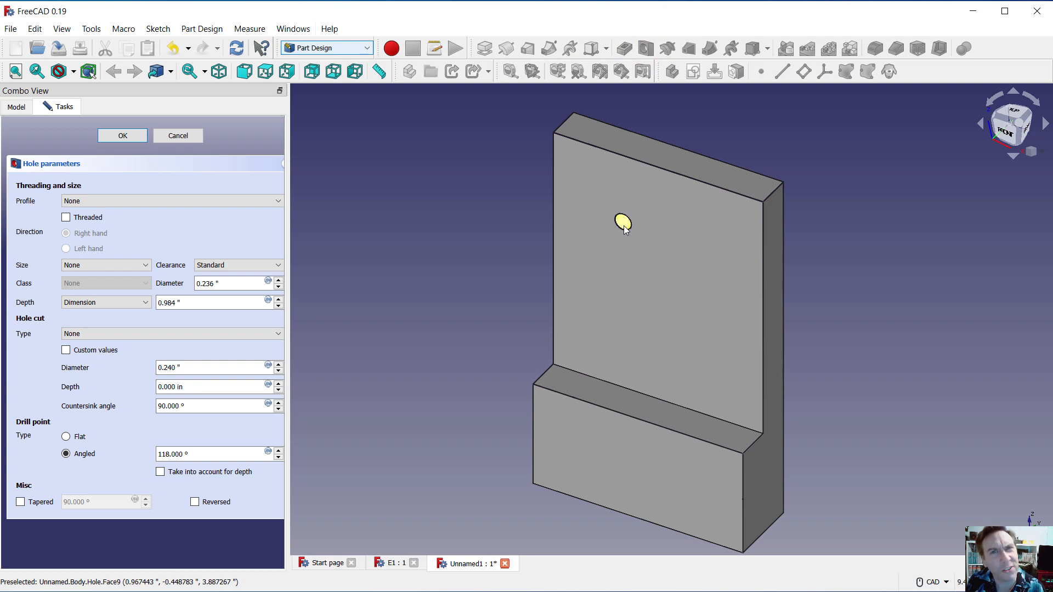
pyautogui.click(211, 283)
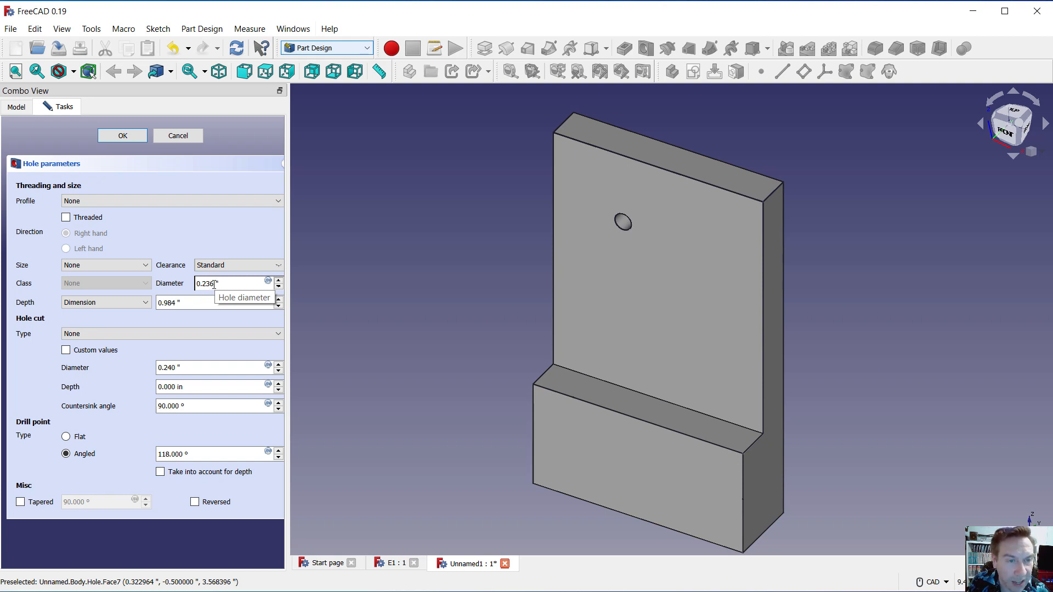
pyautogui.moveTo(213, 284); pyautogui.dragTo(204, 283)
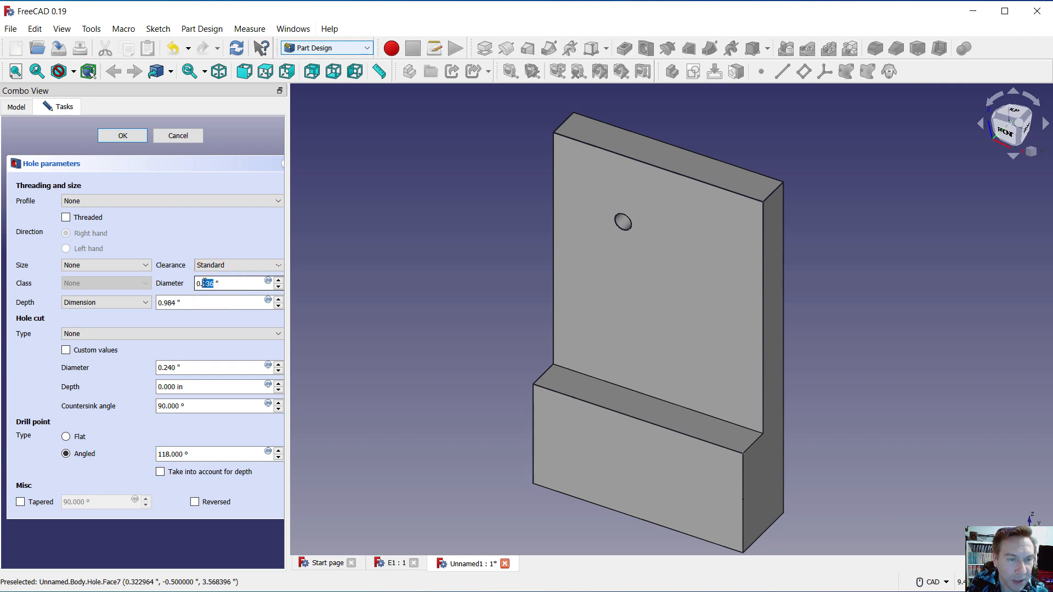
pyautogui.write('75')
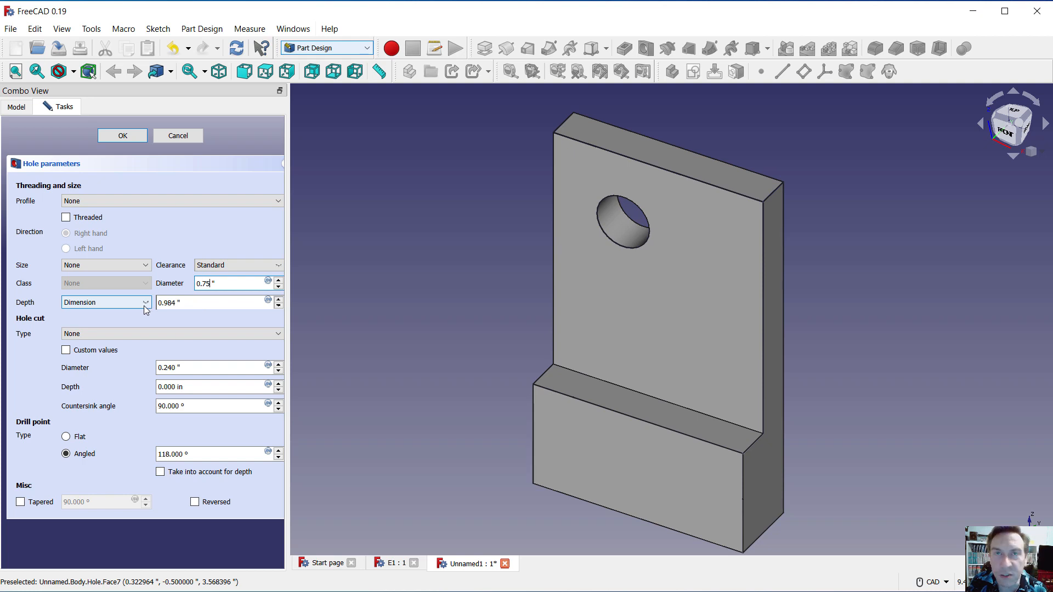
pyautogui.click(130, 137)
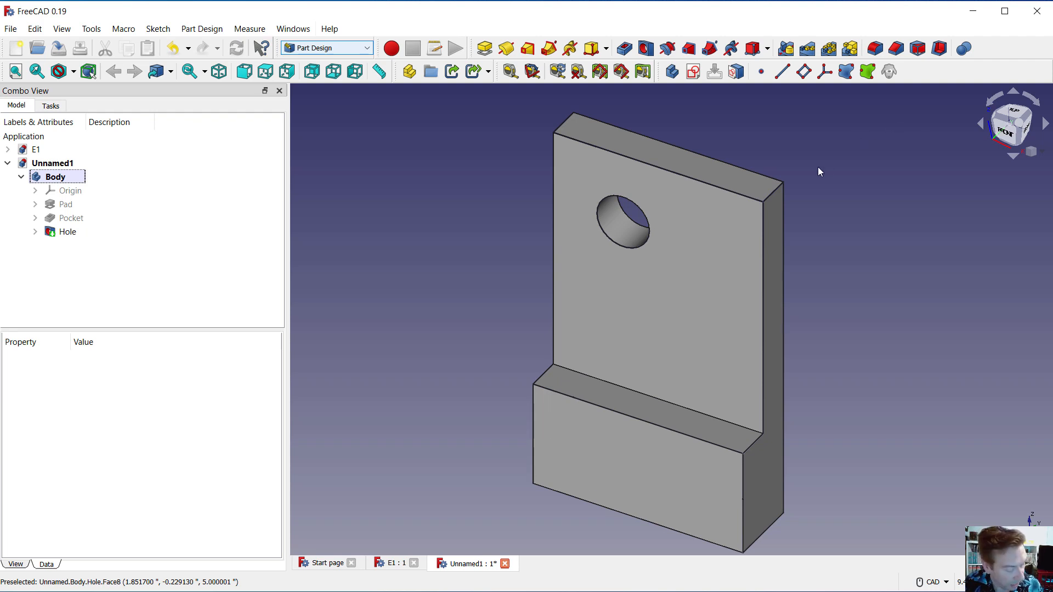
# Fillet the upper-right corner edges of the tall plate and the lower step with a 1 in radius.
pyautogui.click(772, 196)
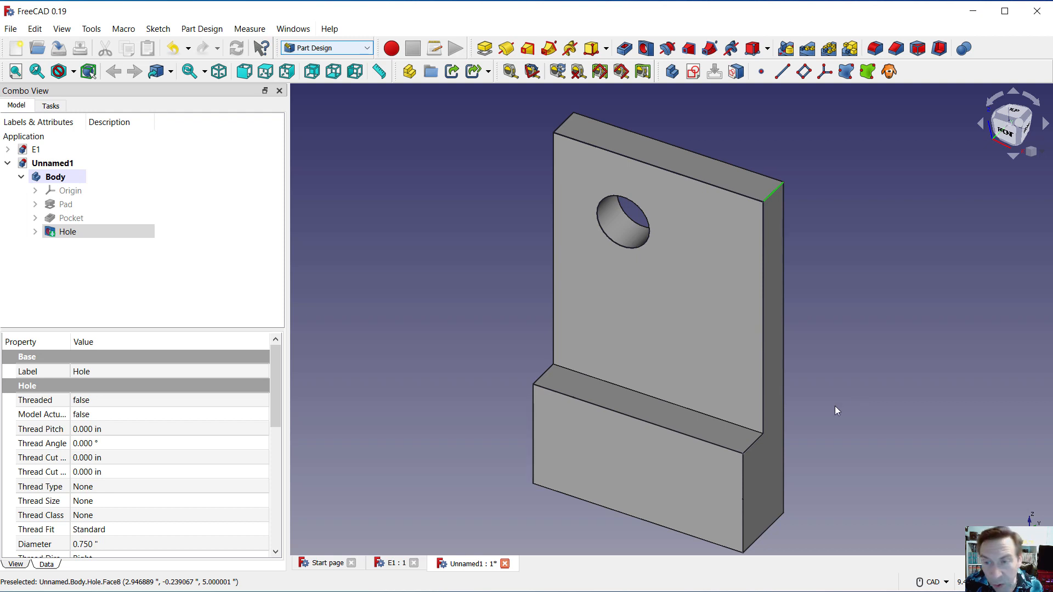
pyautogui.click(755, 442)
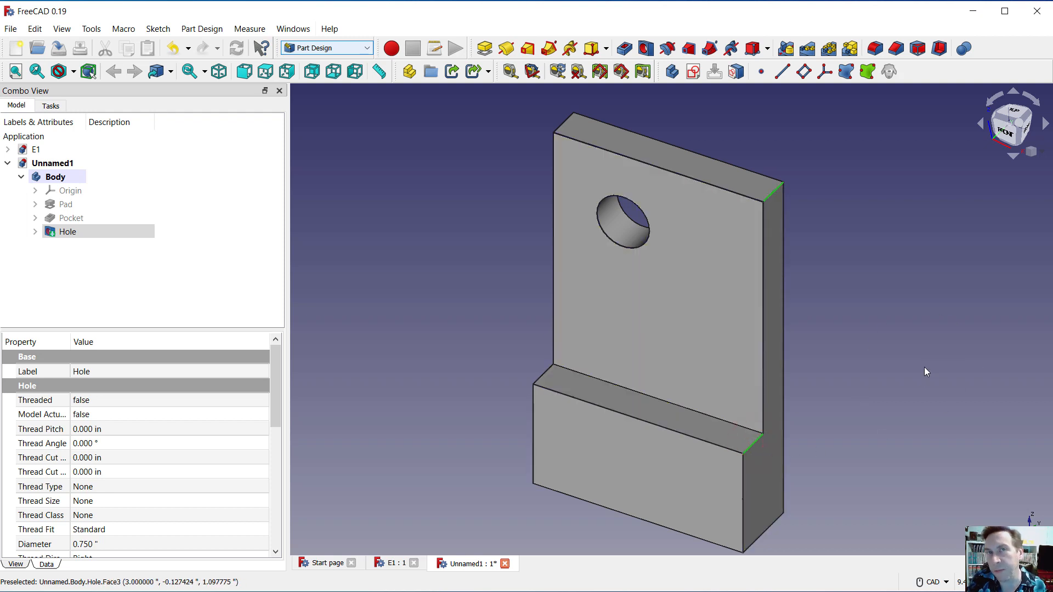
pyautogui.click(874, 53)
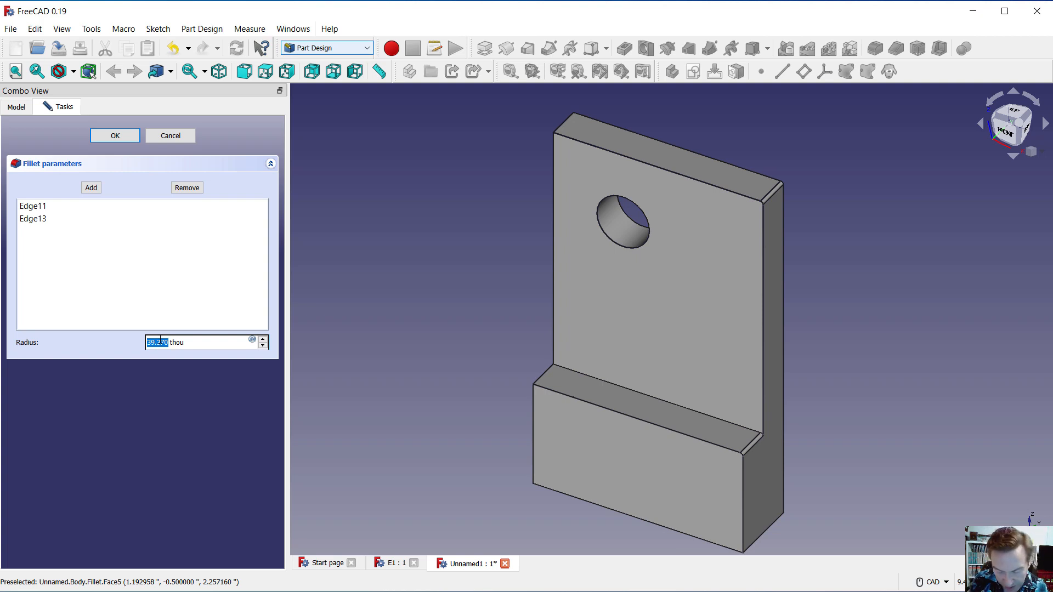
pyautogui.write('1')
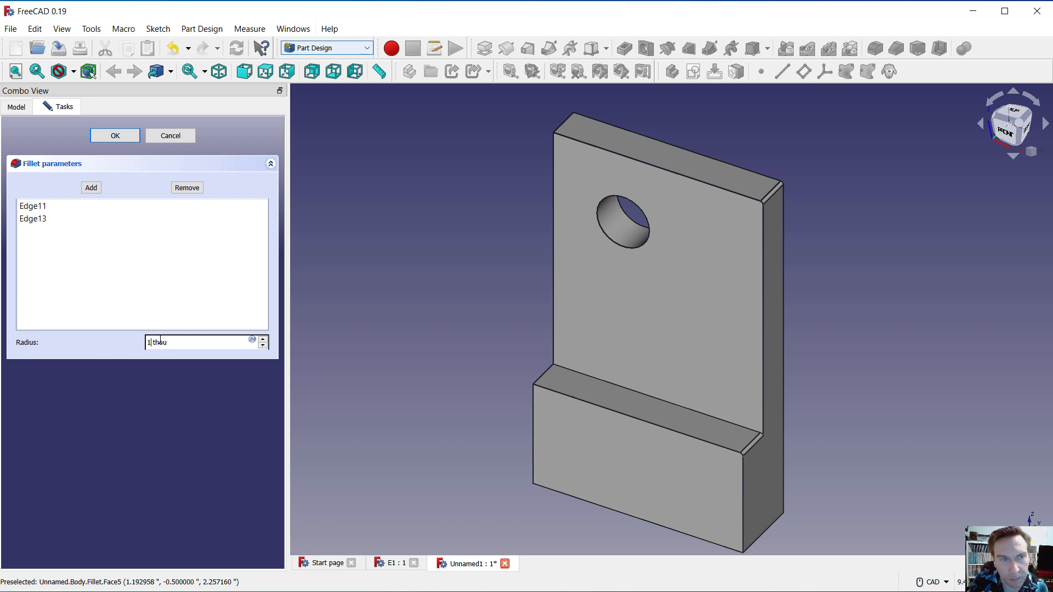
pyautogui.click(166, 244)
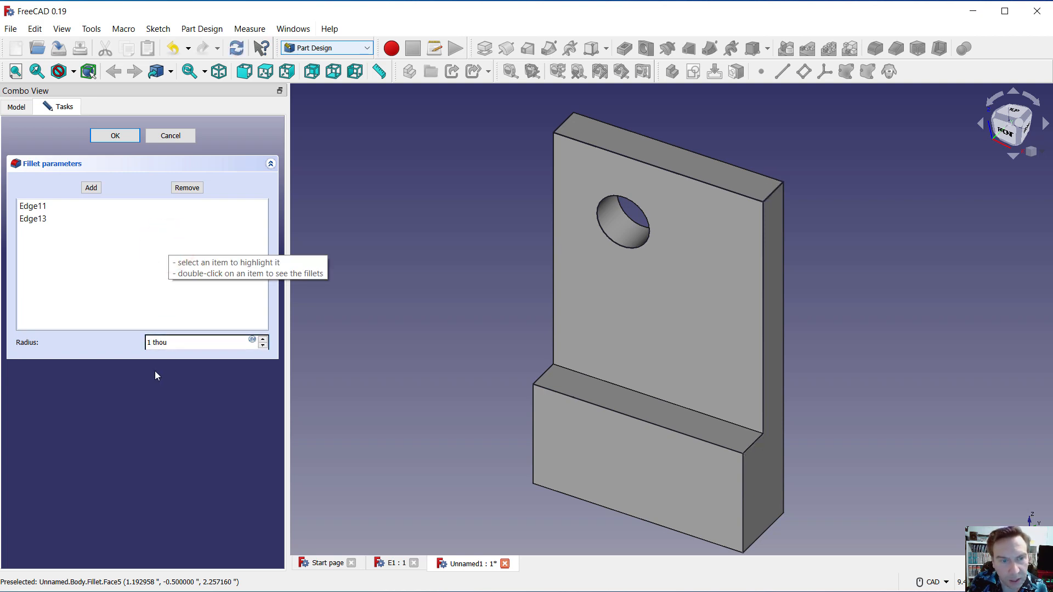
pyautogui.click(172, 342)
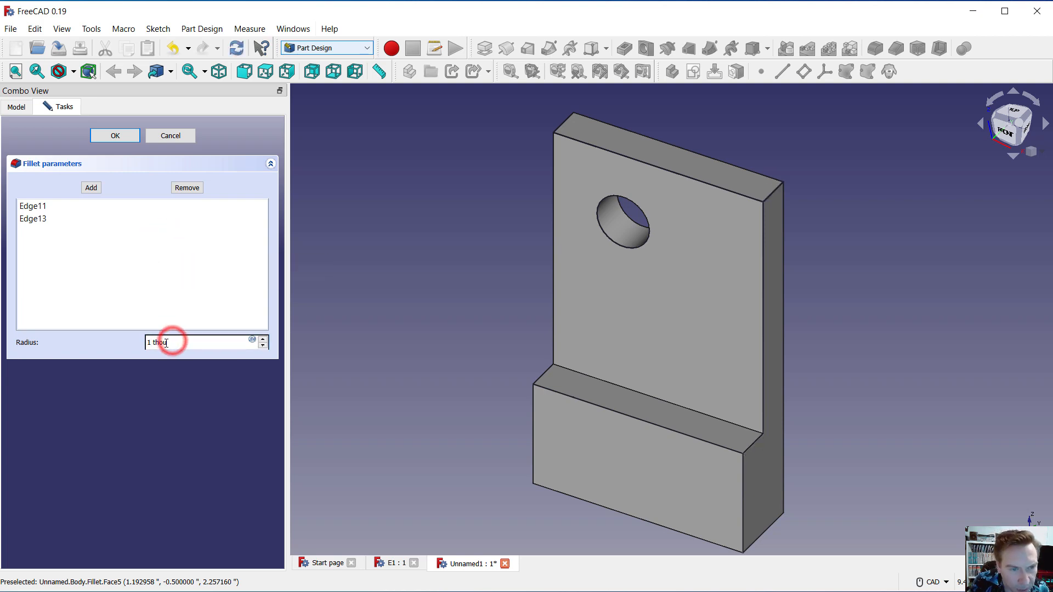
pyautogui.click(150, 341)
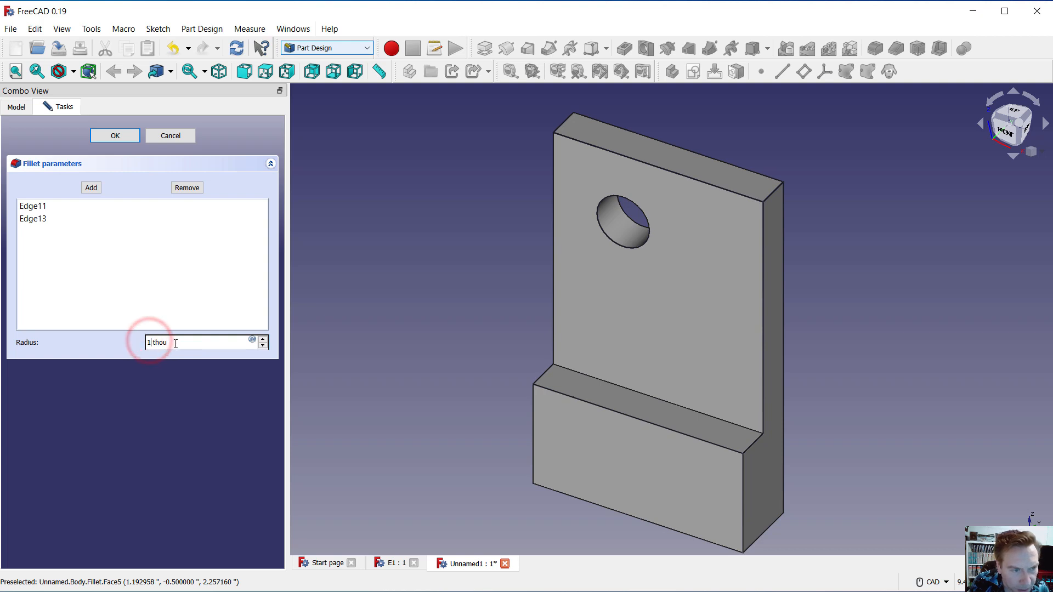
pyautogui.keyDown('shift'); pyautogui.click(175, 342); pyautogui.keyUp('shift')
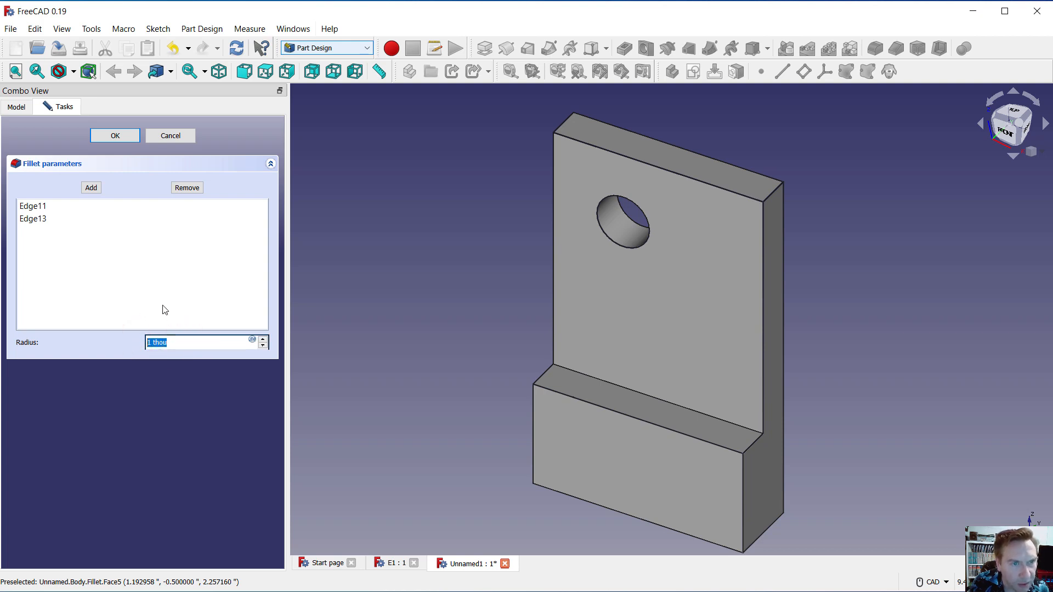
pyautogui.write('1')
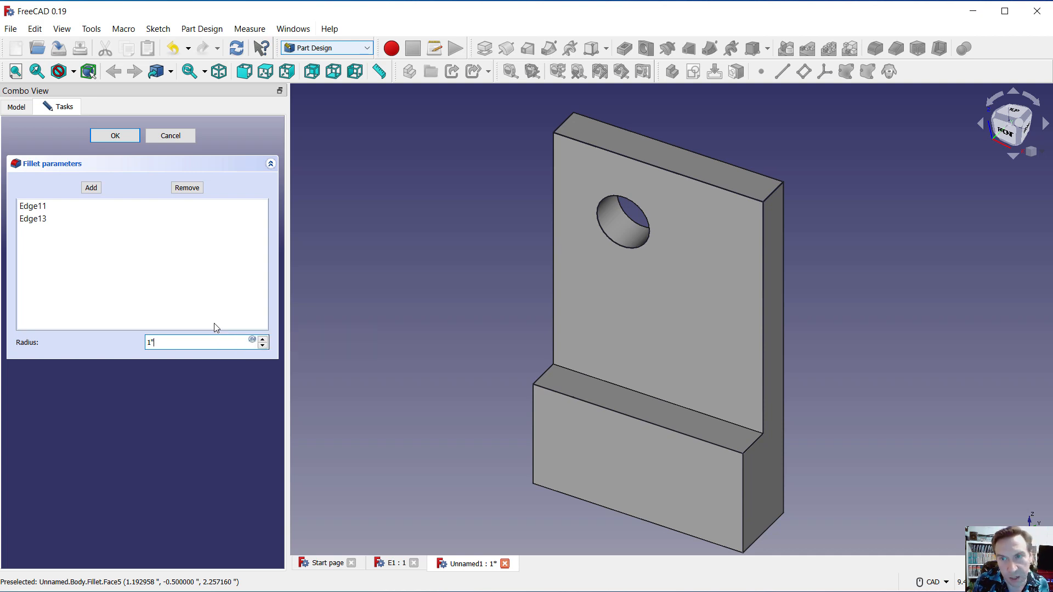
pyautogui.press('Return')
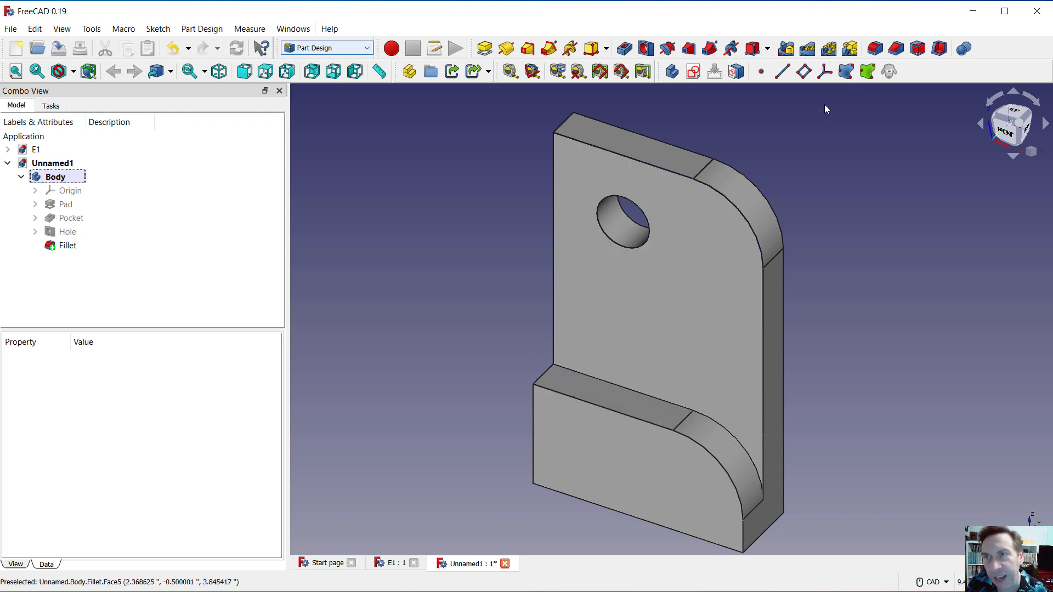
# Chamfer the front top edges of the tall plate and the lower step with an equal distance of 0.125 in.
pyautogui.click(663, 168)
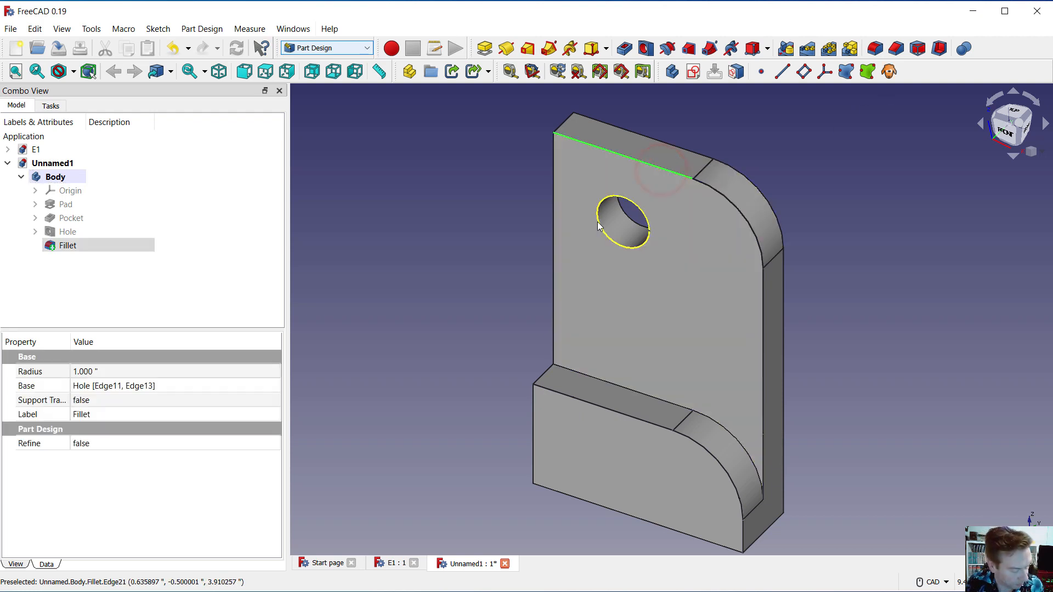
pyautogui.keyDown('ctrl'); pyautogui.click(581, 403); pyautogui.keyUp('ctrl')
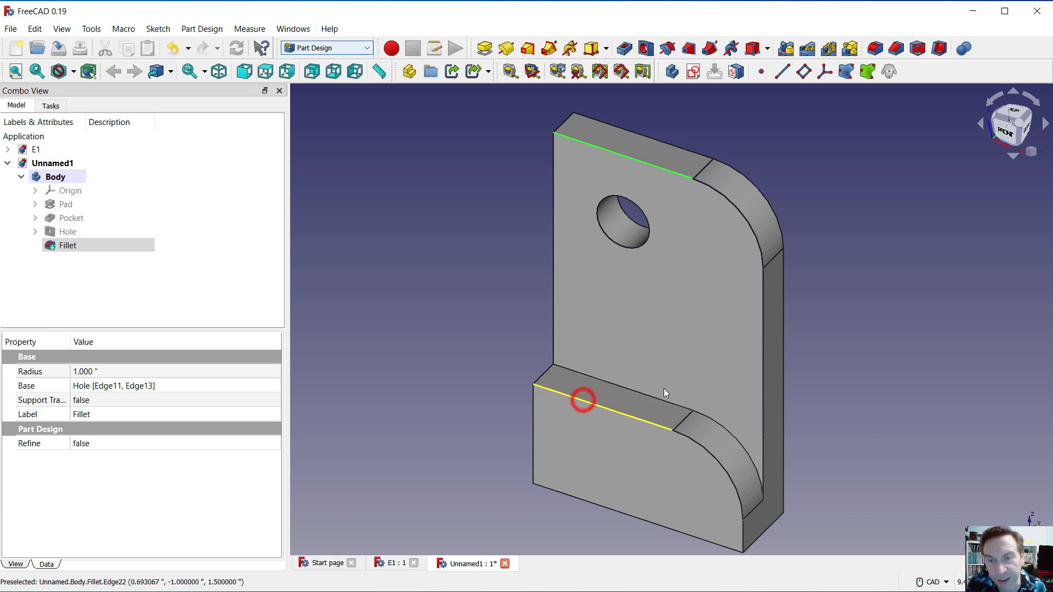
pyautogui.click(897, 48)
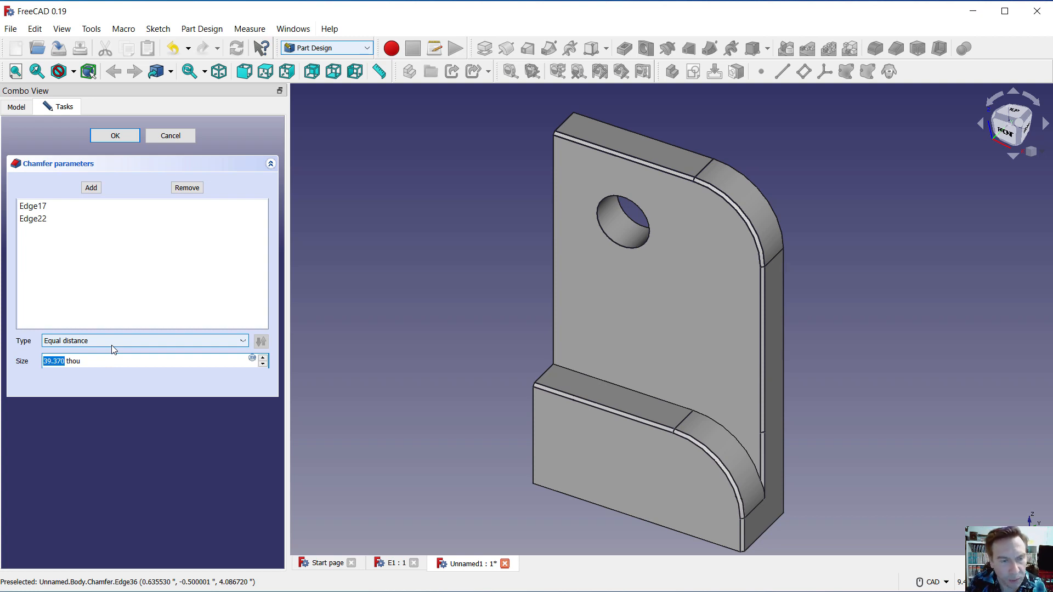
pyautogui.tripleClick(85, 360)
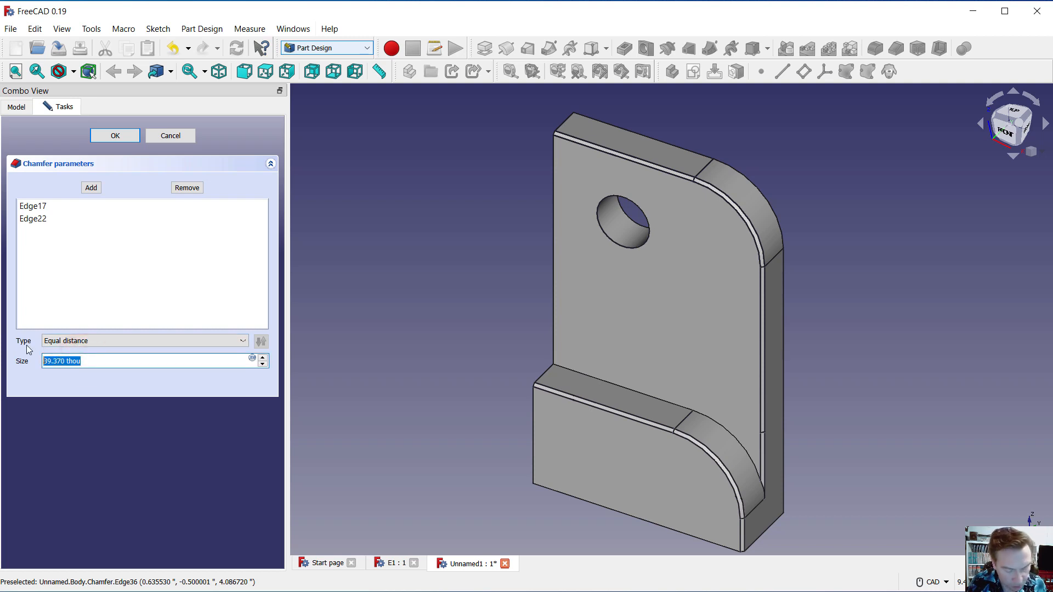
pyautogui.write('0.12')
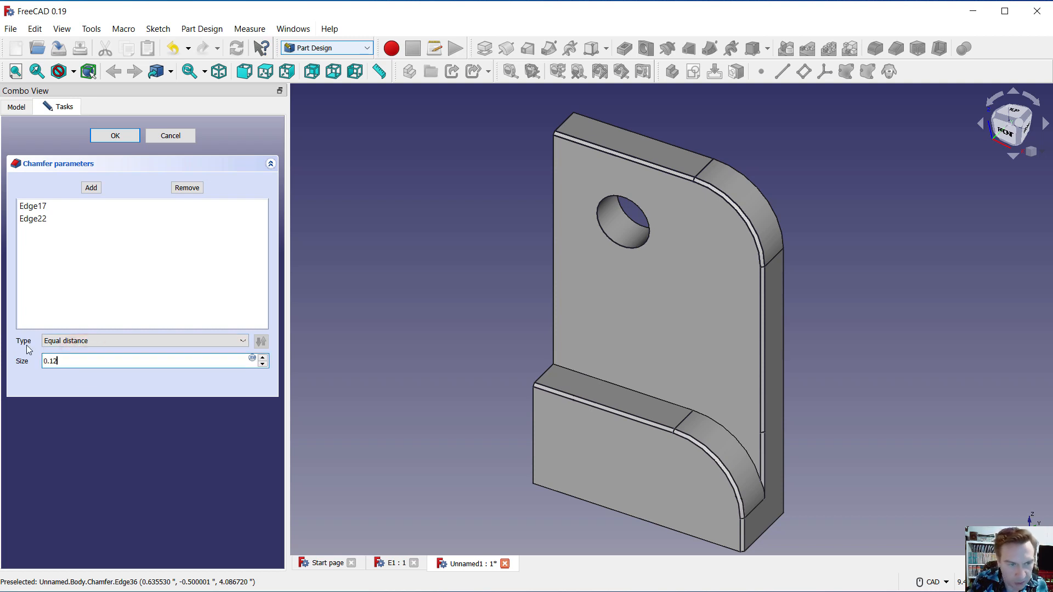
pyautogui.write('5')
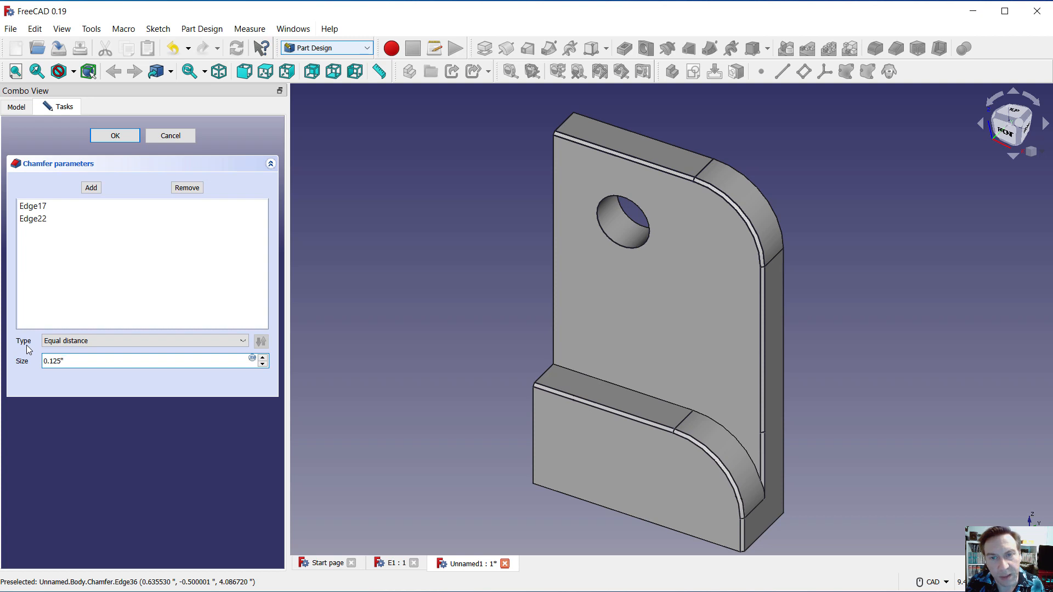
pyautogui.press('Return')
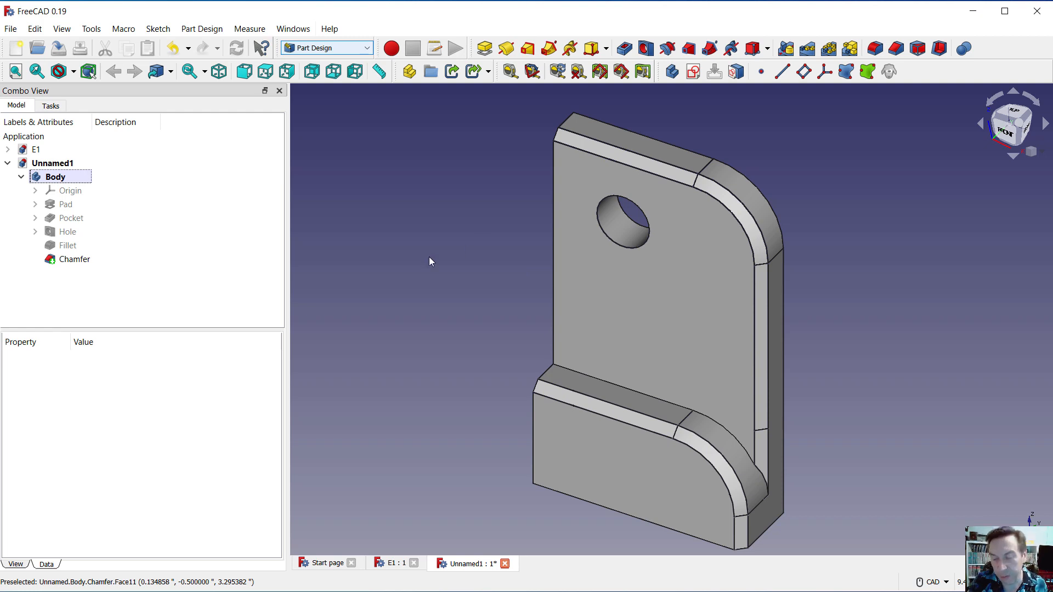
# Start a Thickness operation that opens the part's back face, bottom face and straight side face.
pyautogui.moveTo(437, 256); pyautogui.dragTo(884, 211, button='middle')
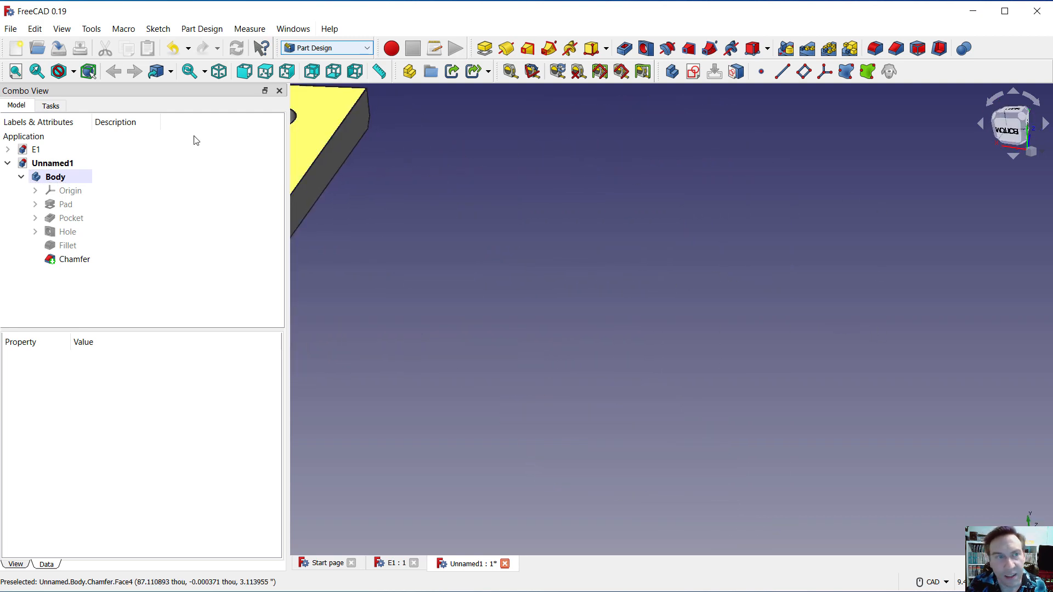
pyautogui.click(15, 71)
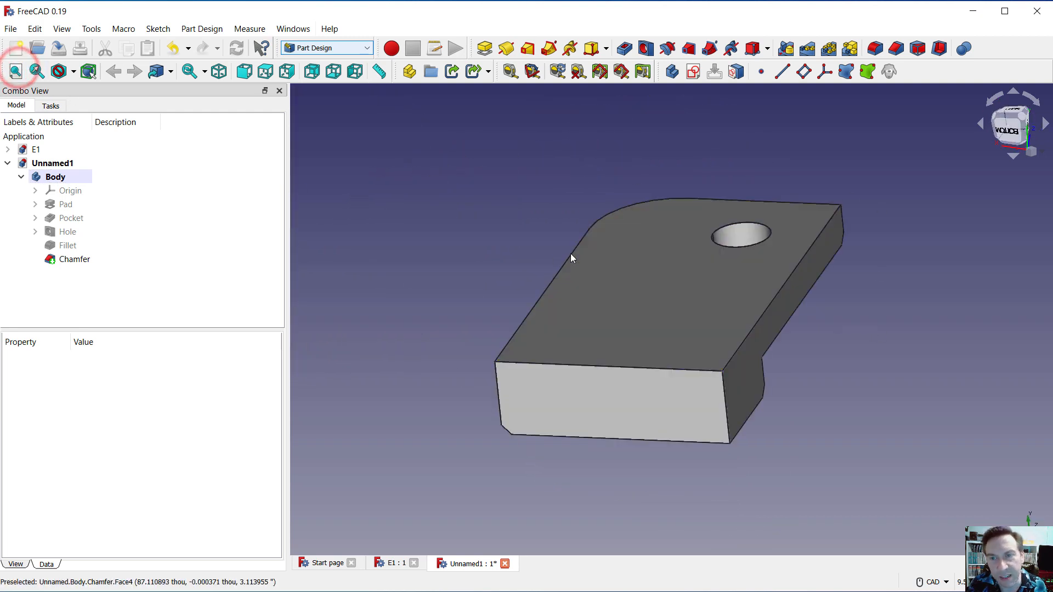
pyautogui.moveTo(649, 234); pyautogui.dragTo(653, 242, button='middle')
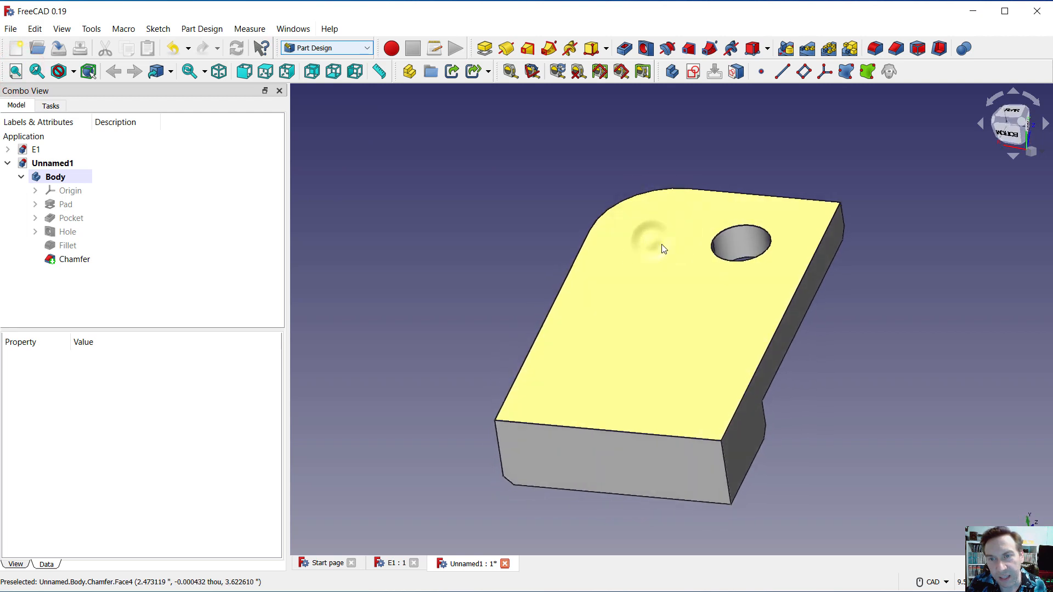
pyautogui.rightClick(670, 242)
pyautogui.click(583, 162)
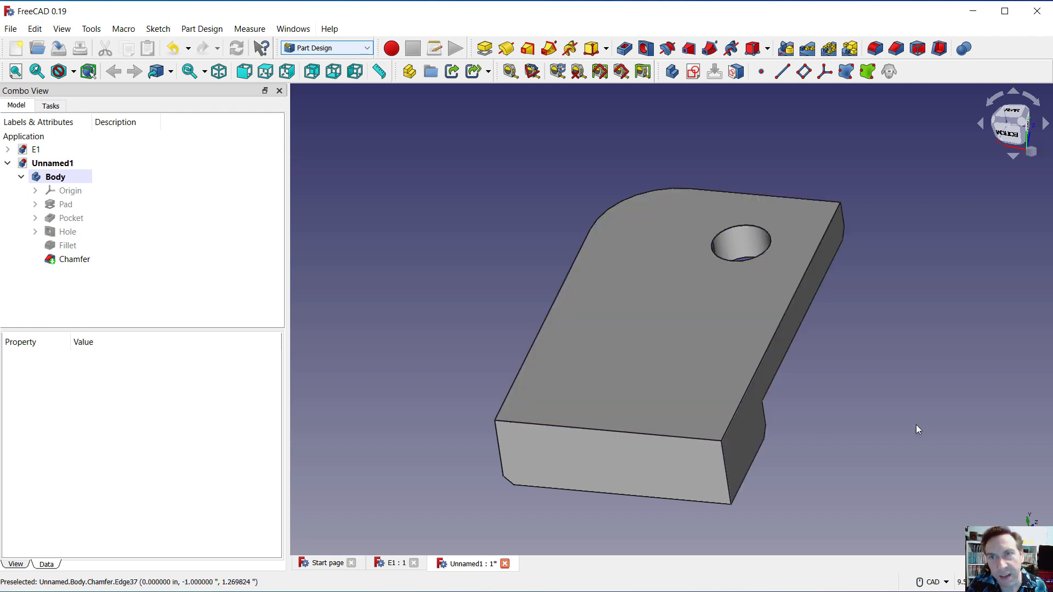
pyautogui.click(742, 432)
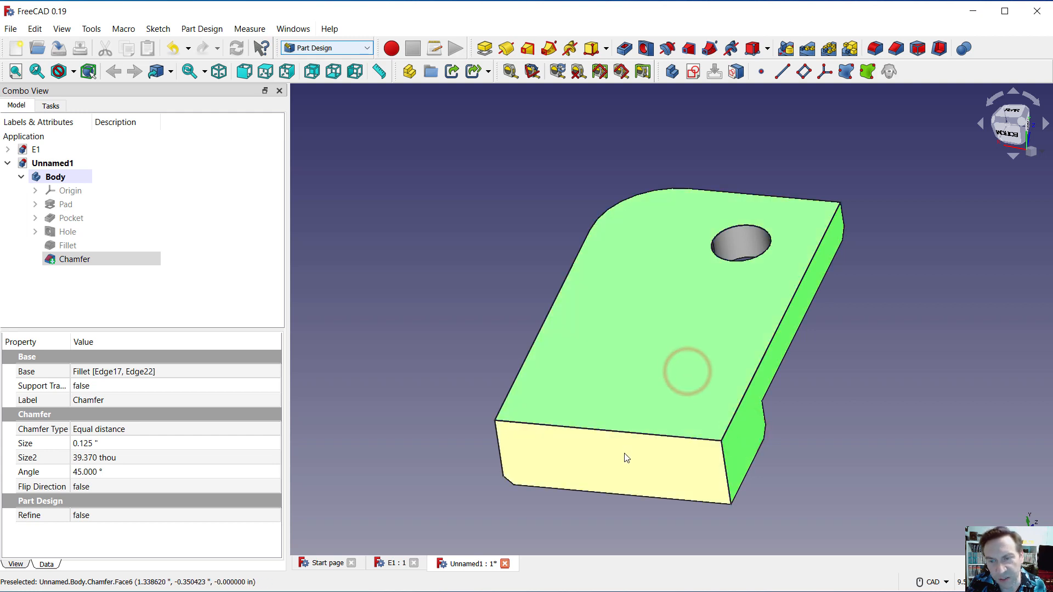
pyautogui.keyDown('ctrl'); pyautogui.click(624, 454); pyautogui.keyUp('ctrl')
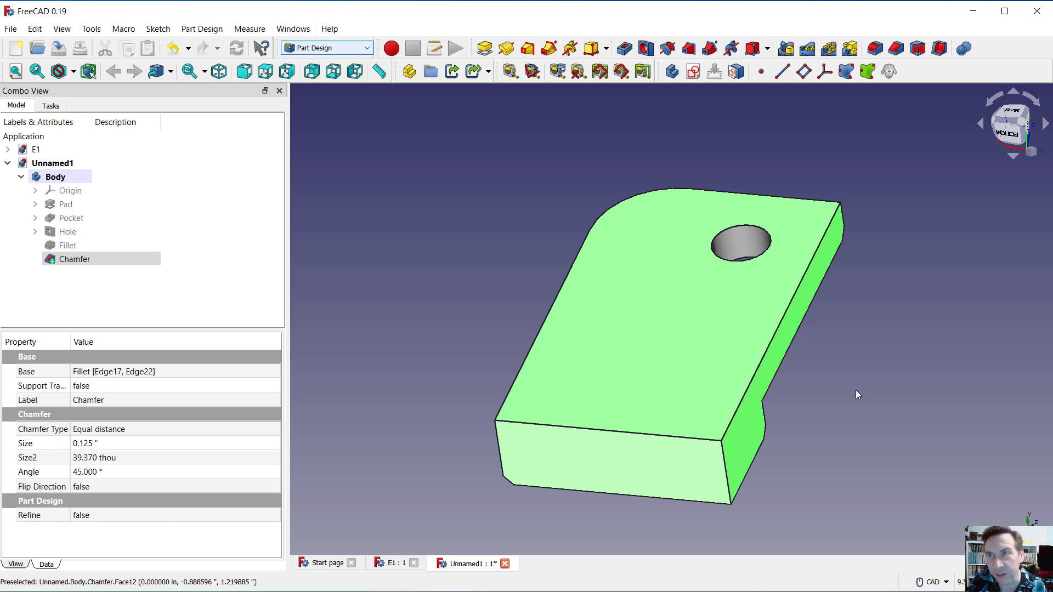
pyautogui.click(940, 51)
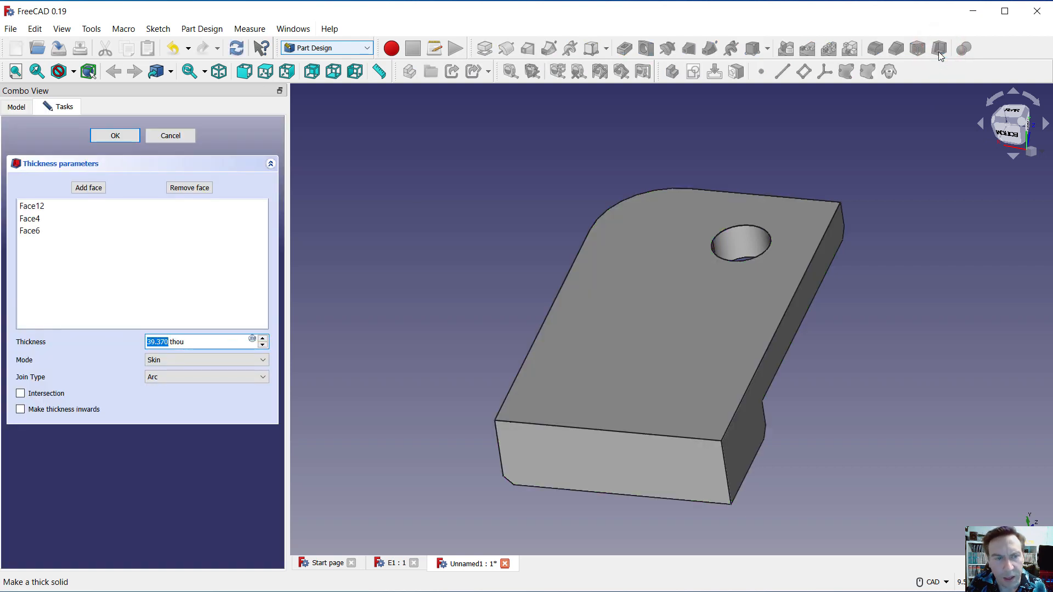
# Set the shell's thickness to 0.062 in with the Intersection join type and apply it.
pyautogui.tripleClick(189, 341)
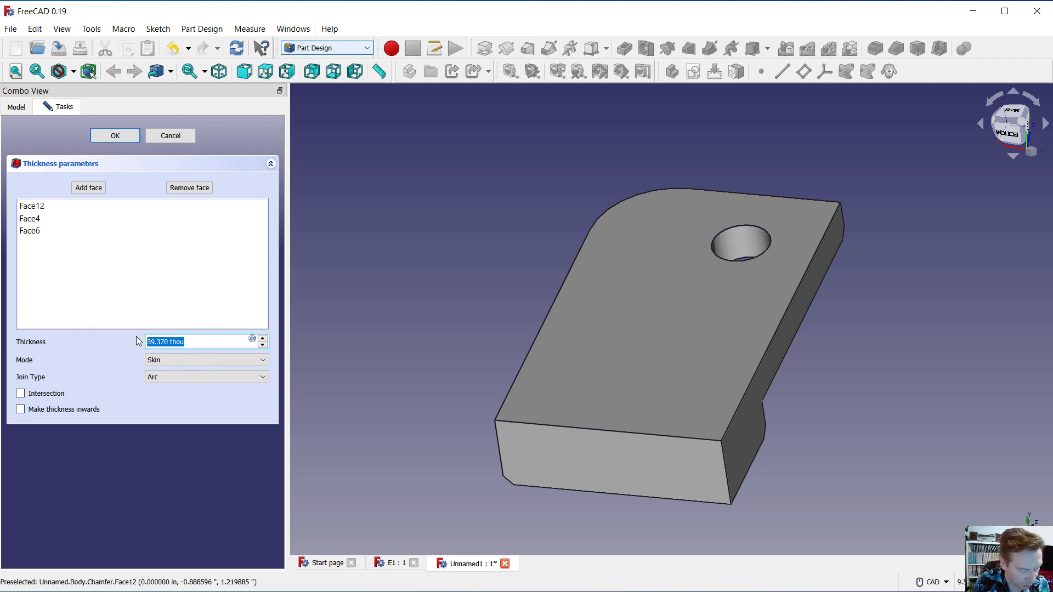
pyautogui.write('0.')
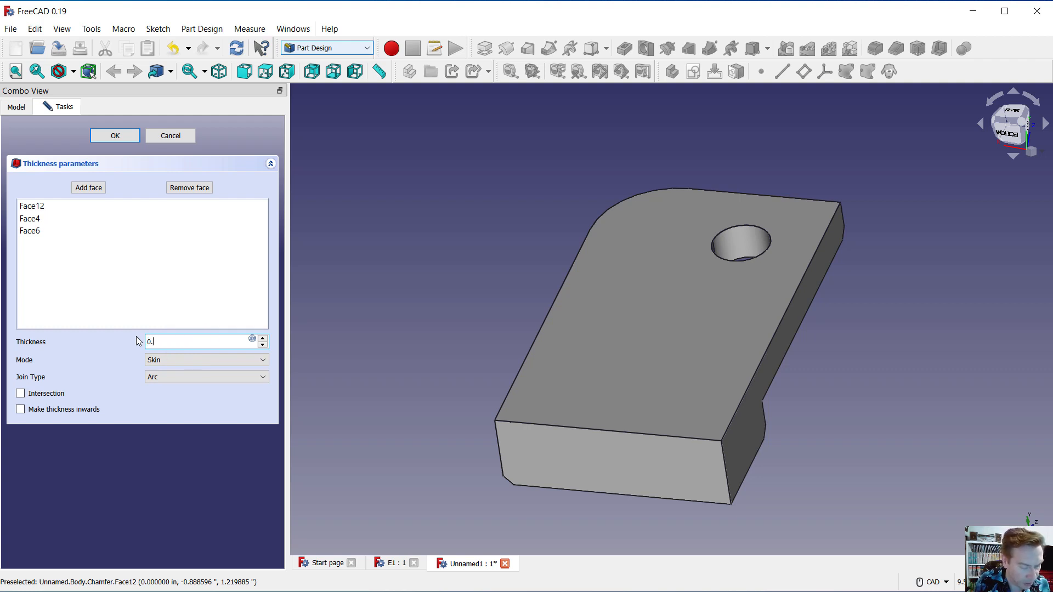
pyautogui.write('06')
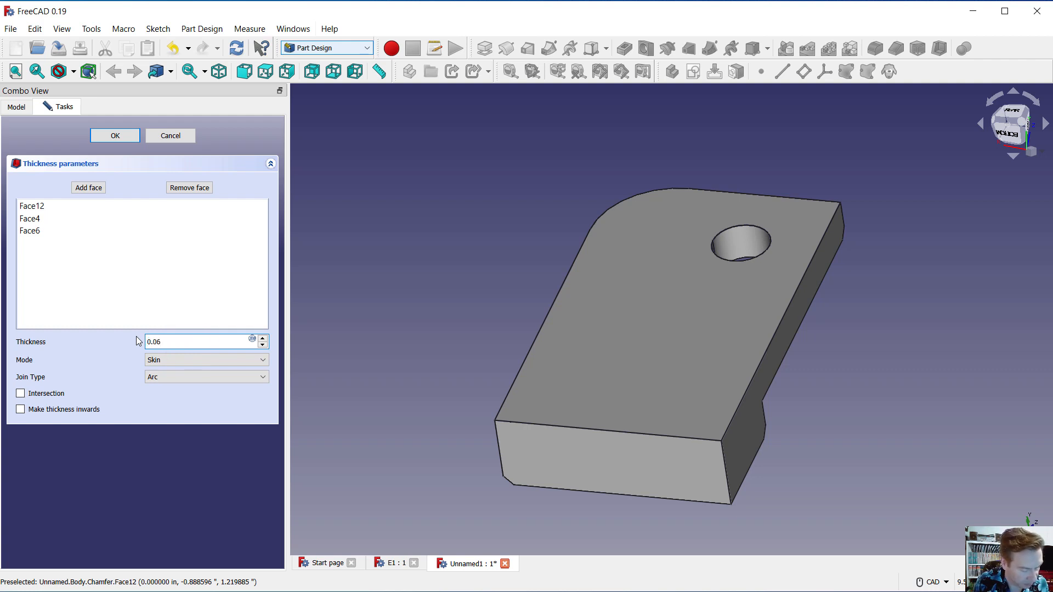
pyautogui.write('2')
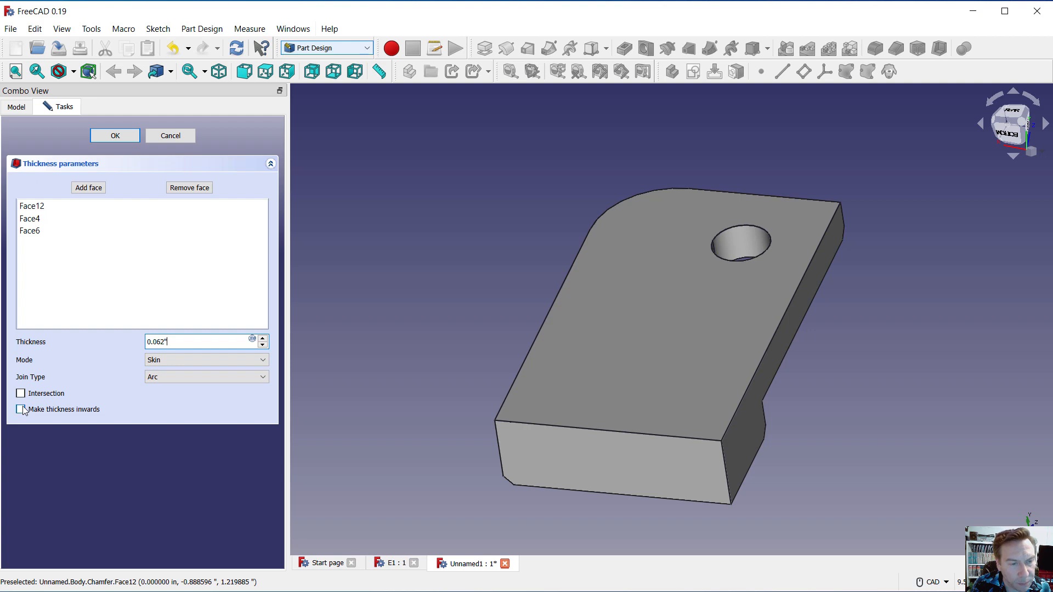
pyautogui.click(159, 379)
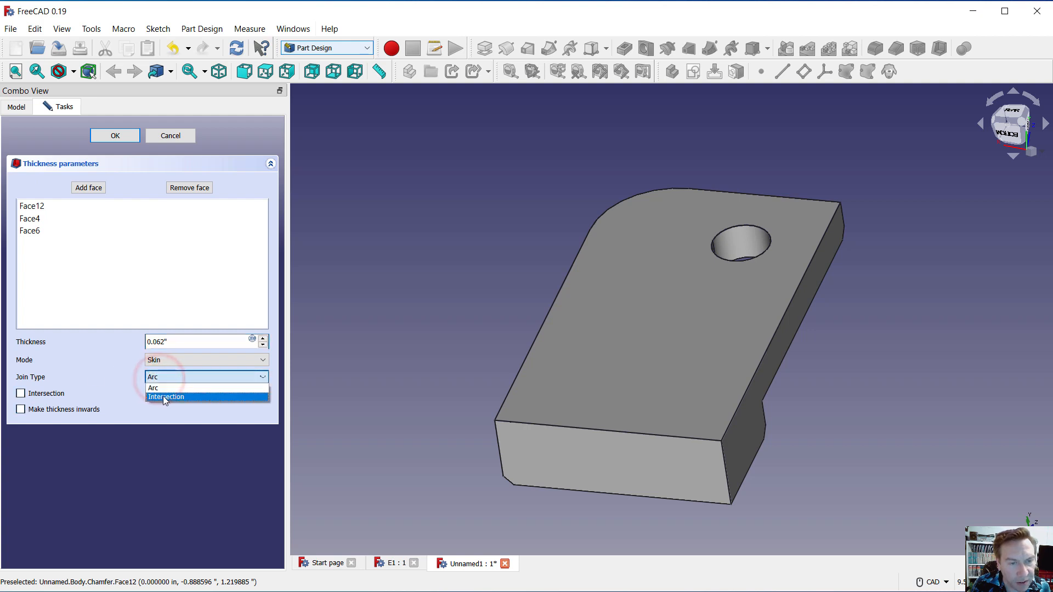
pyautogui.click(164, 396)
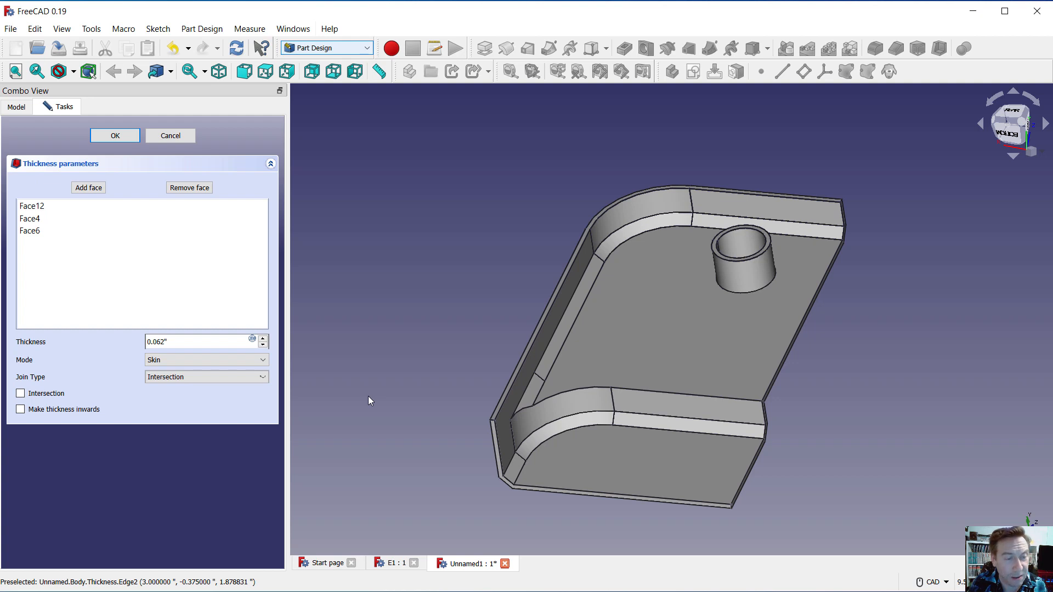
pyautogui.click(115, 136)
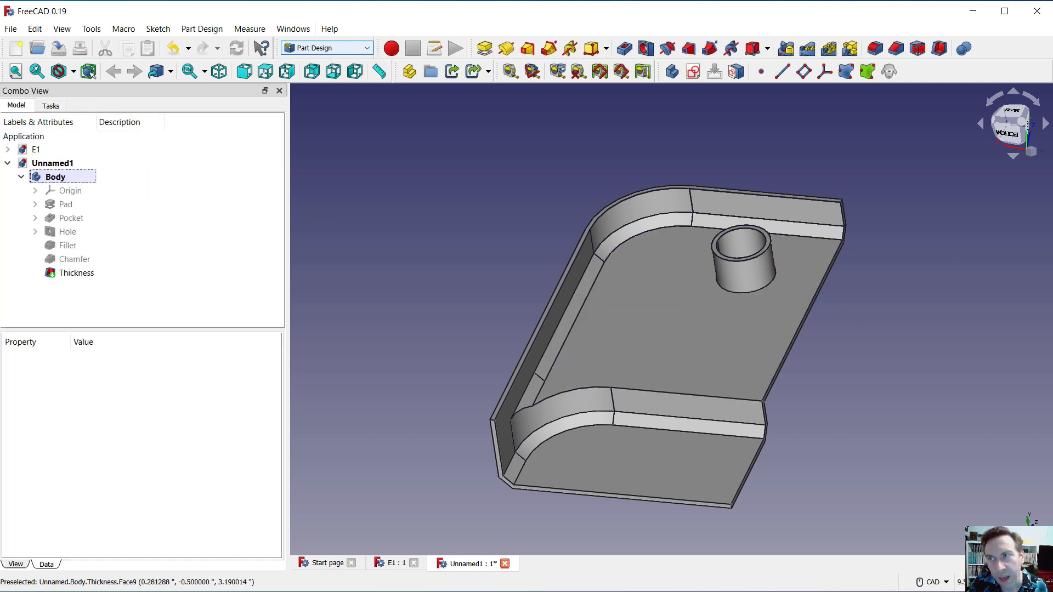
# Examine the front of the shelled part in an isometric view.
pyautogui.click(1040, 158)
pyautogui.click(1012, 195)
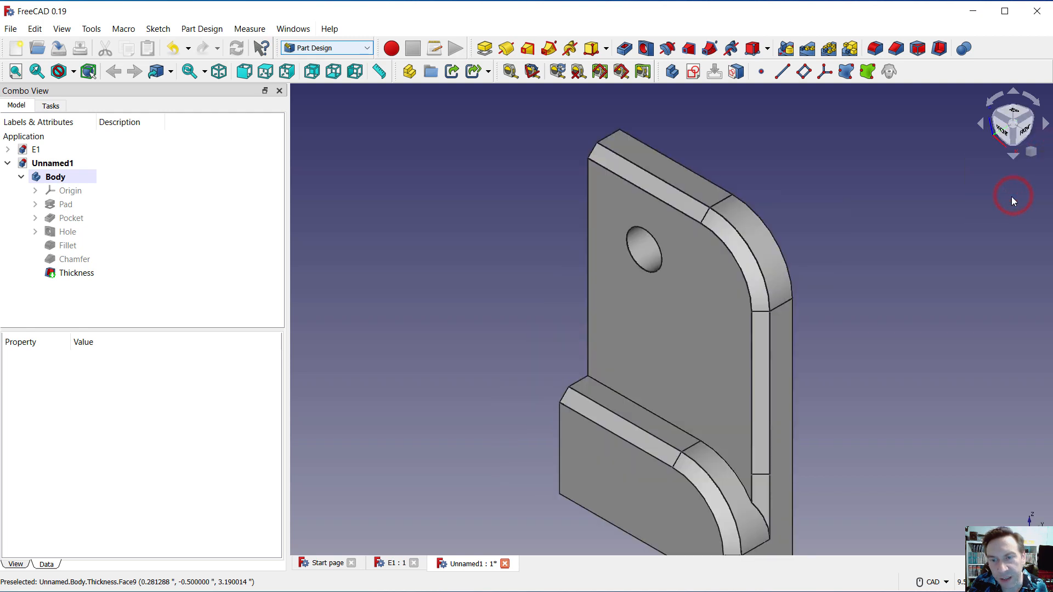
pyautogui.scroll(1, 687, 344)
pyautogui.scroll(-2, 686, 346)
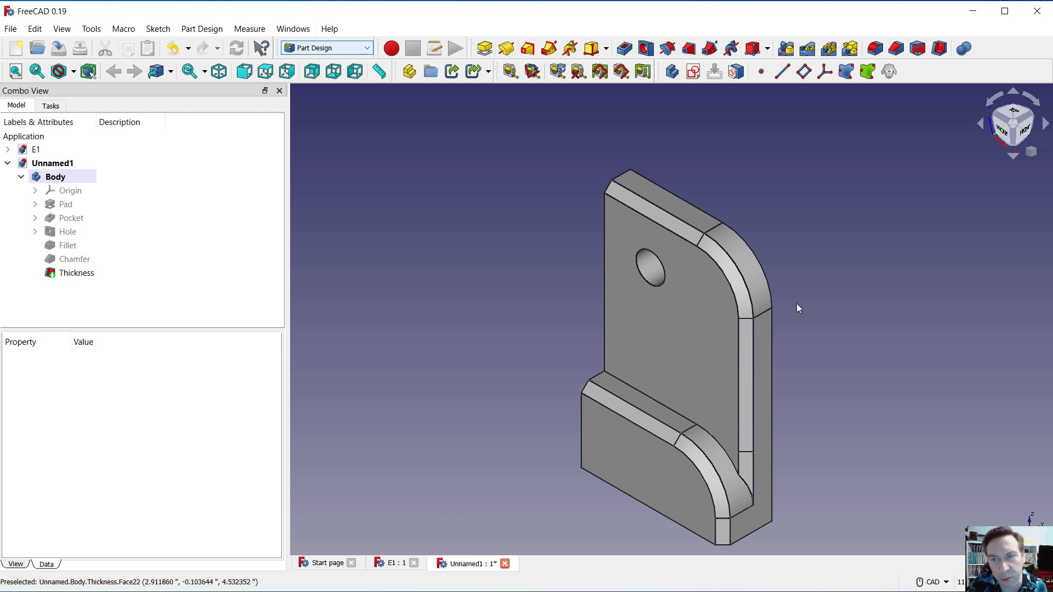
pyautogui.scroll(3, 768, 521)
pyautogui.scroll(-2, 745, 525)
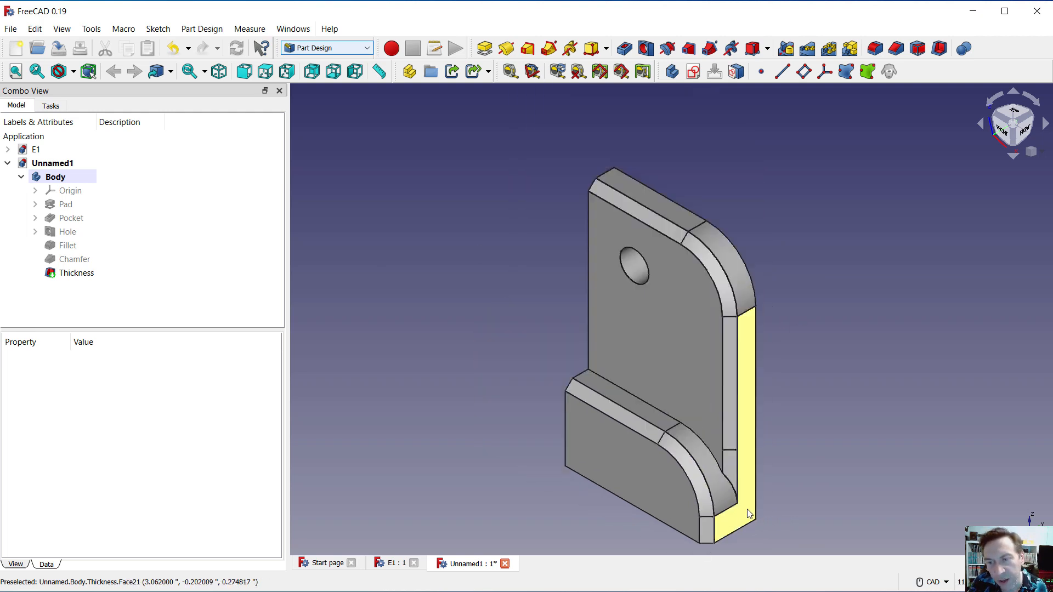
pyautogui.scroll(4, 755, 518)
pyautogui.scroll(-2, 755, 519)
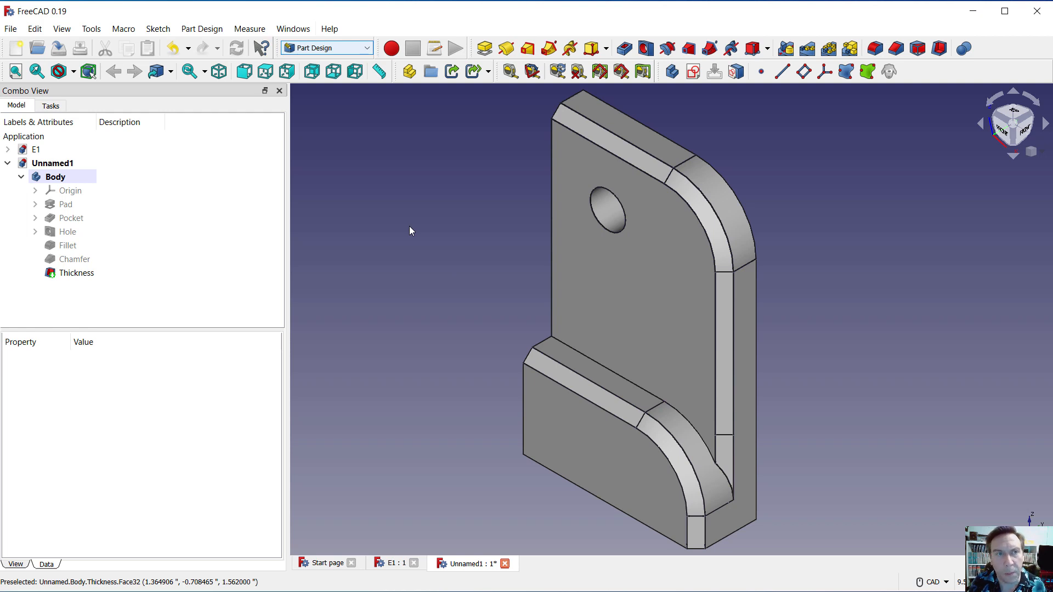
# Switch to the Image workbench and open the per-face colour settings of the Thickness feature.
pyautogui.click(366, 50)
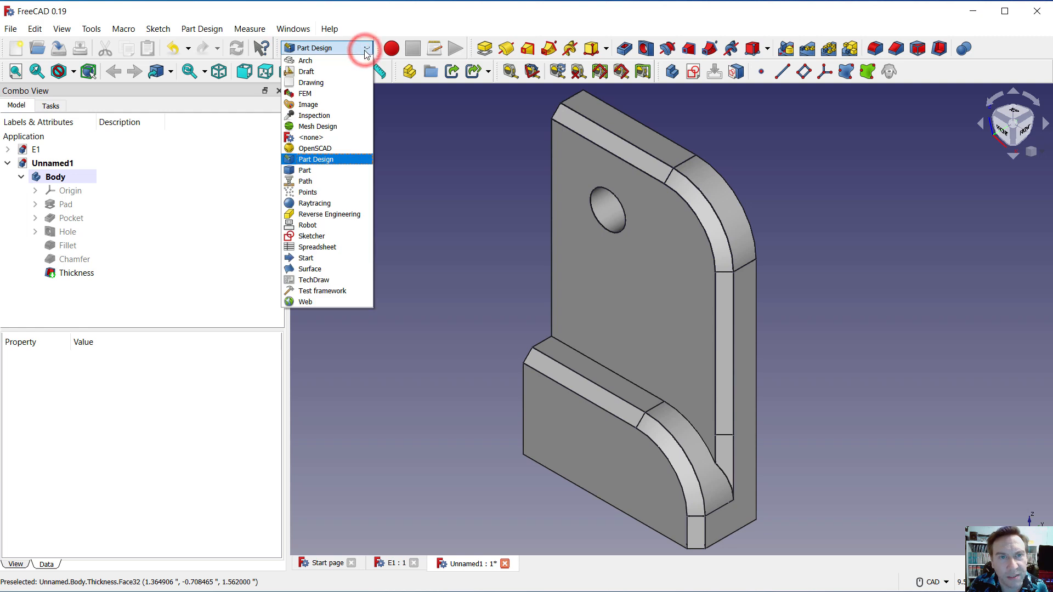
pyautogui.click(312, 105)
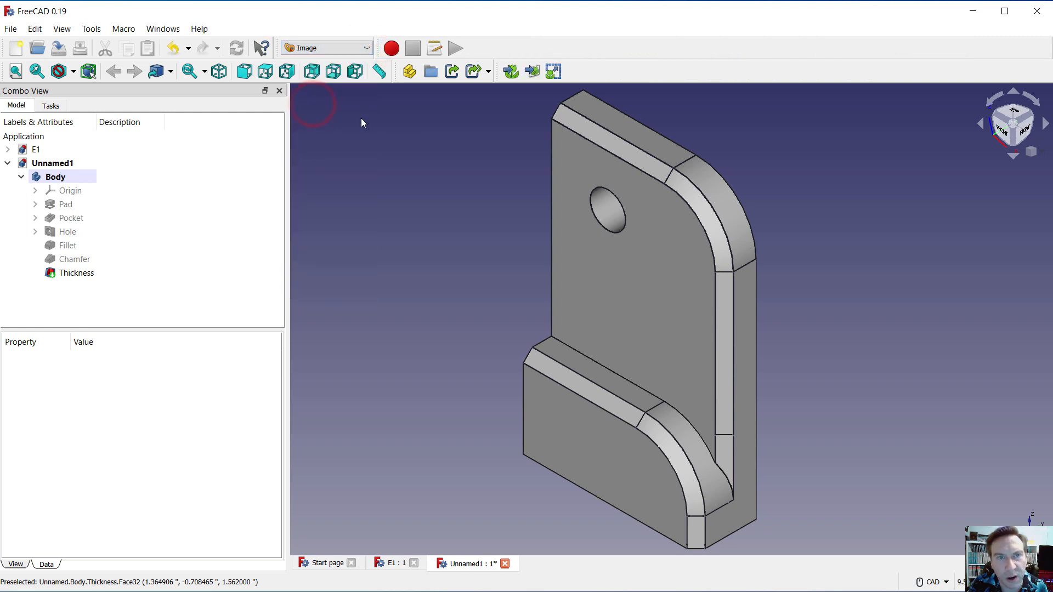
pyautogui.rightClick(77, 278)
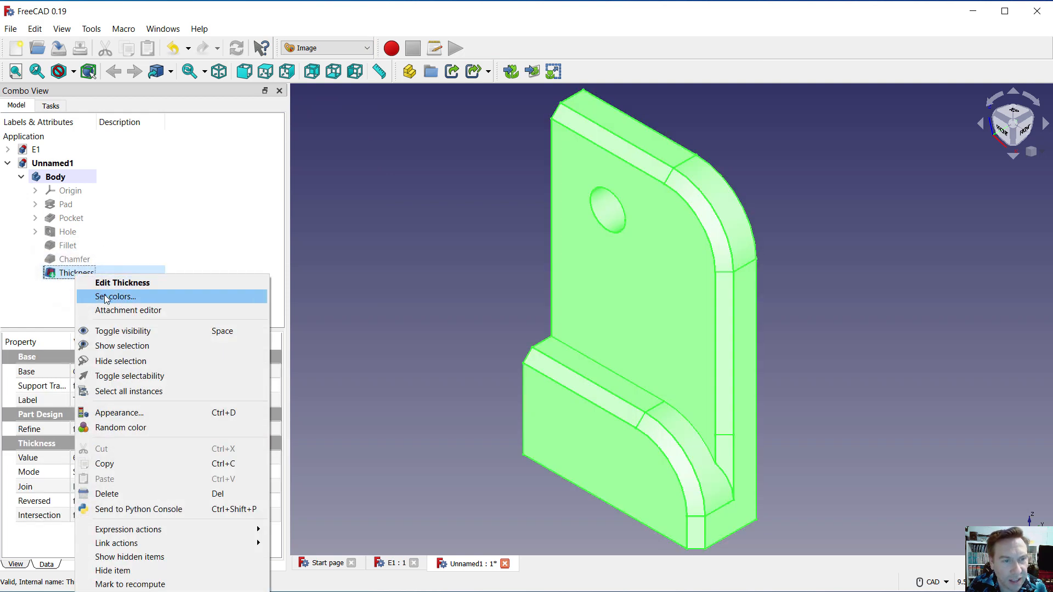
pyautogui.click(105, 296)
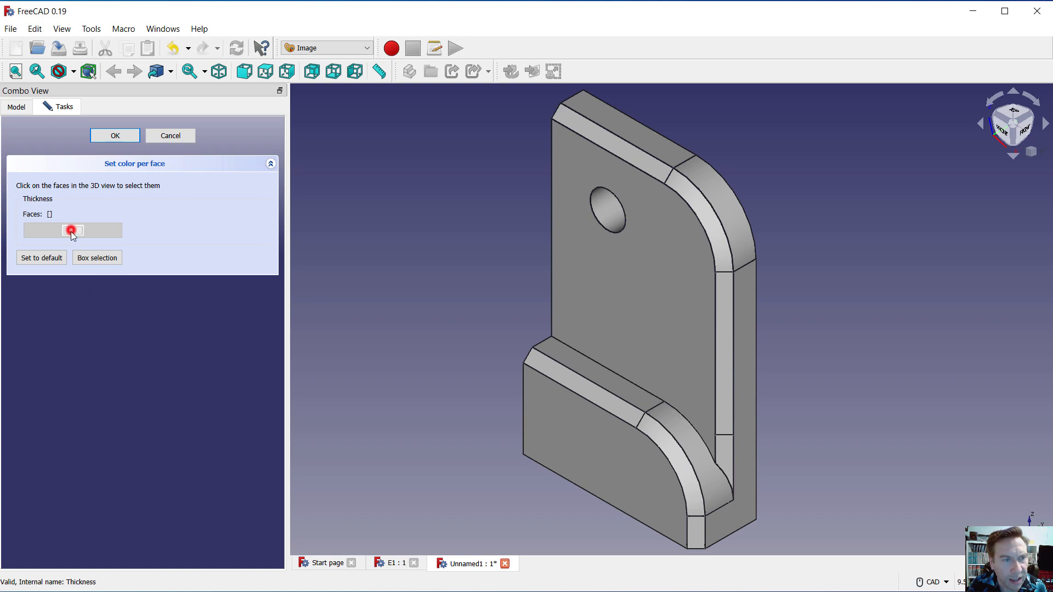
pyautogui.click(91, 263)
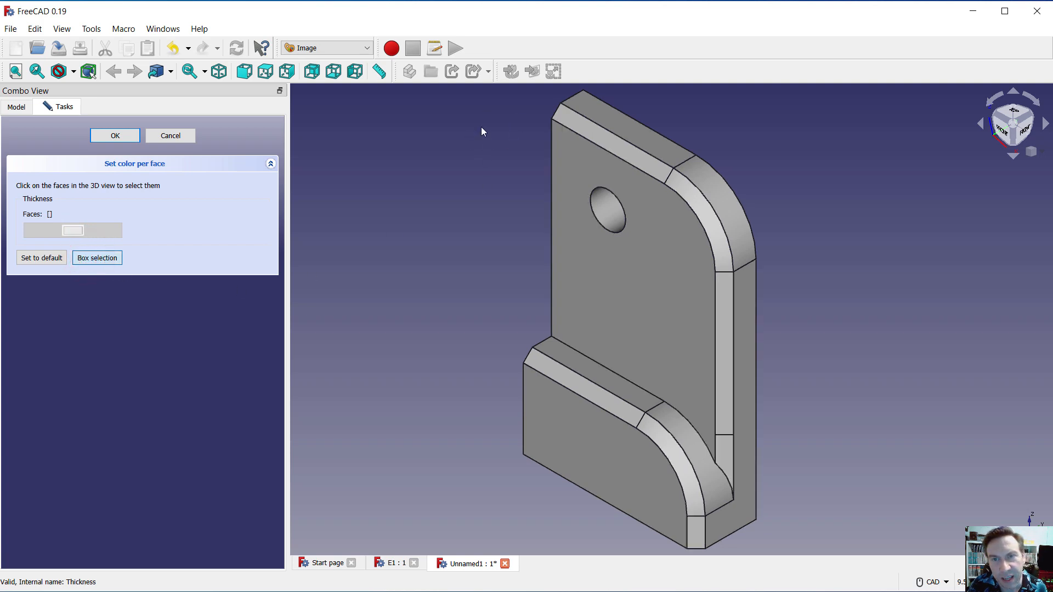
pyautogui.moveTo(459, 97); pyautogui.dragTo(545, 142)
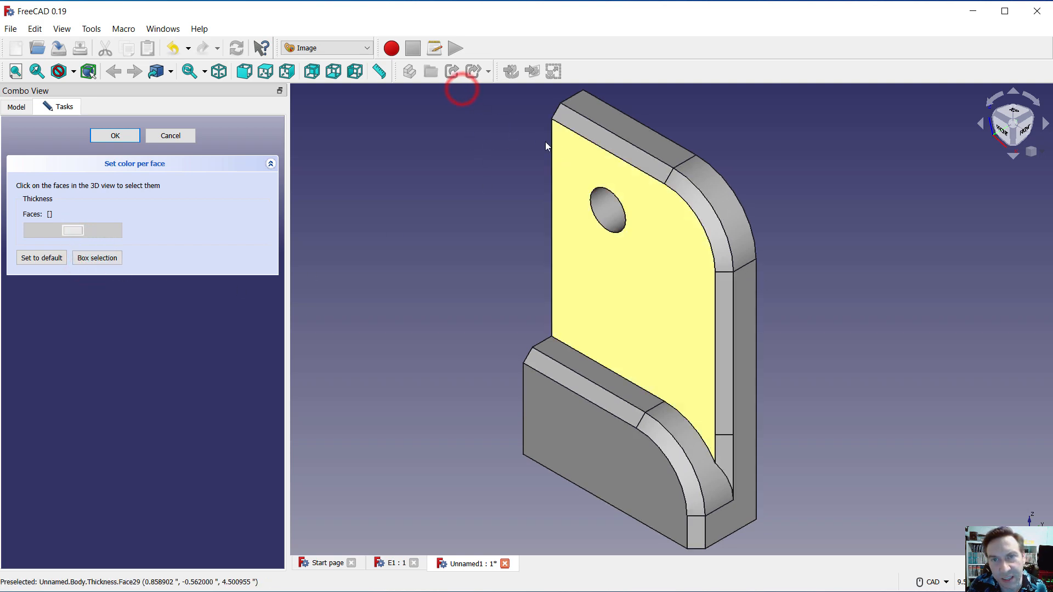
pyautogui.click(458, 92)
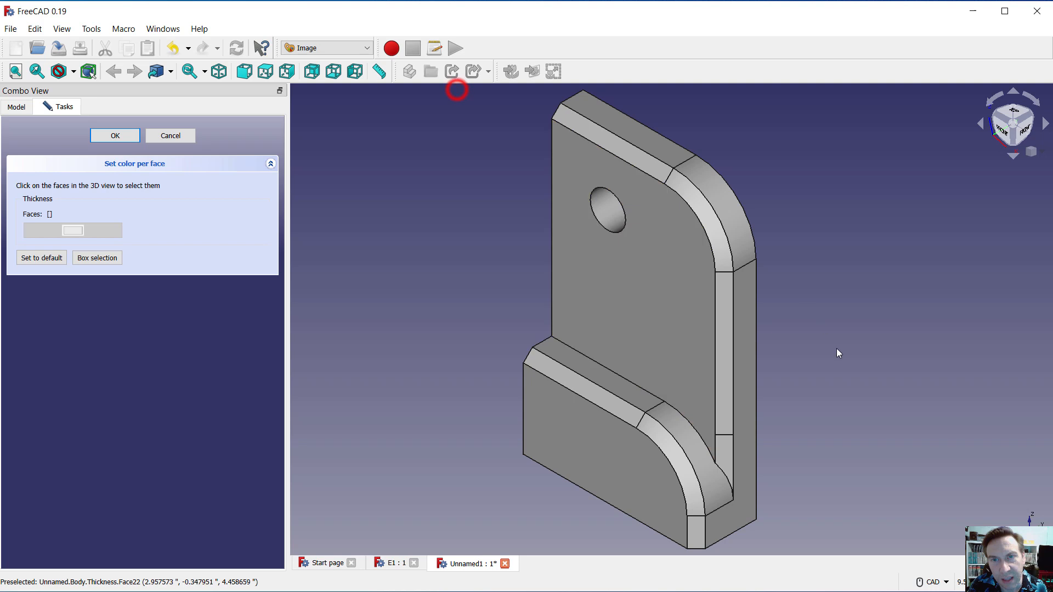
pyautogui.click(104, 258)
pyautogui.moveTo(475, 89); pyautogui.dragTo(731, 290)
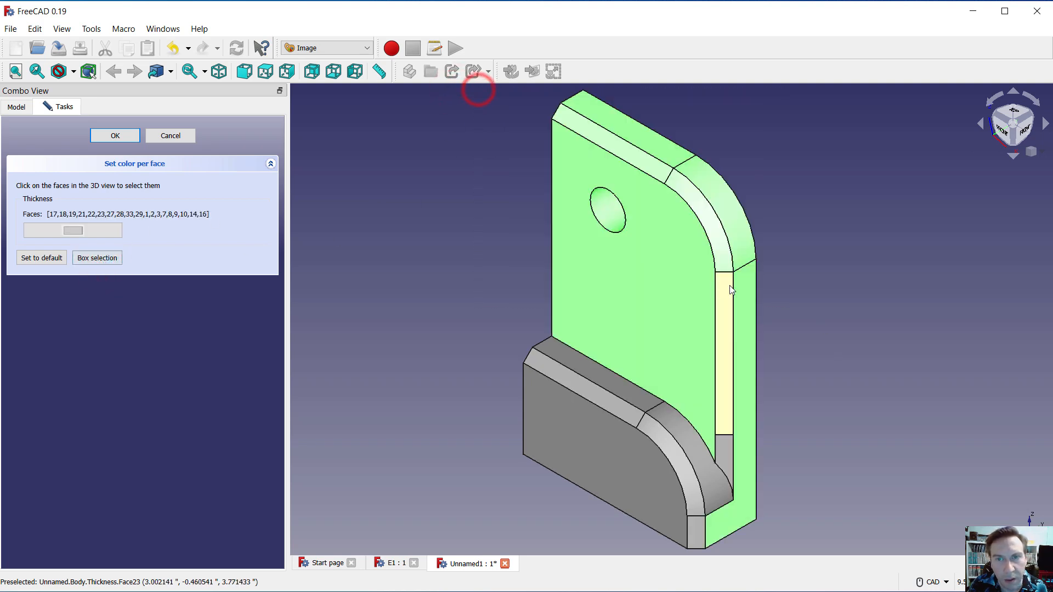
pyautogui.click(458, 89)
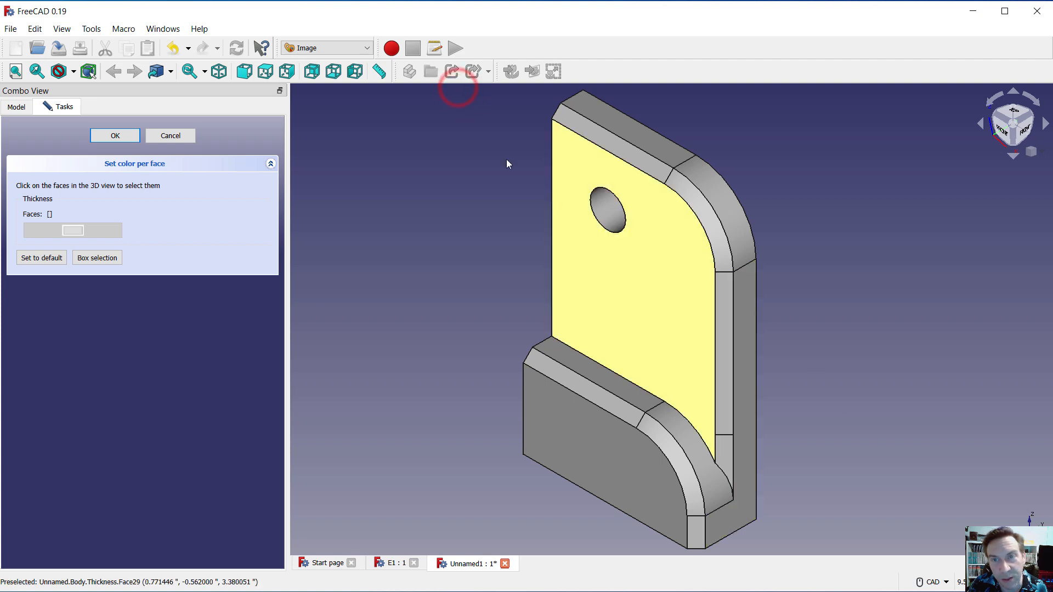
# Box-select all faces of the Thickness feature, set their colour to white (#ffffff) and clear the selection.
pyautogui.click(104, 258)
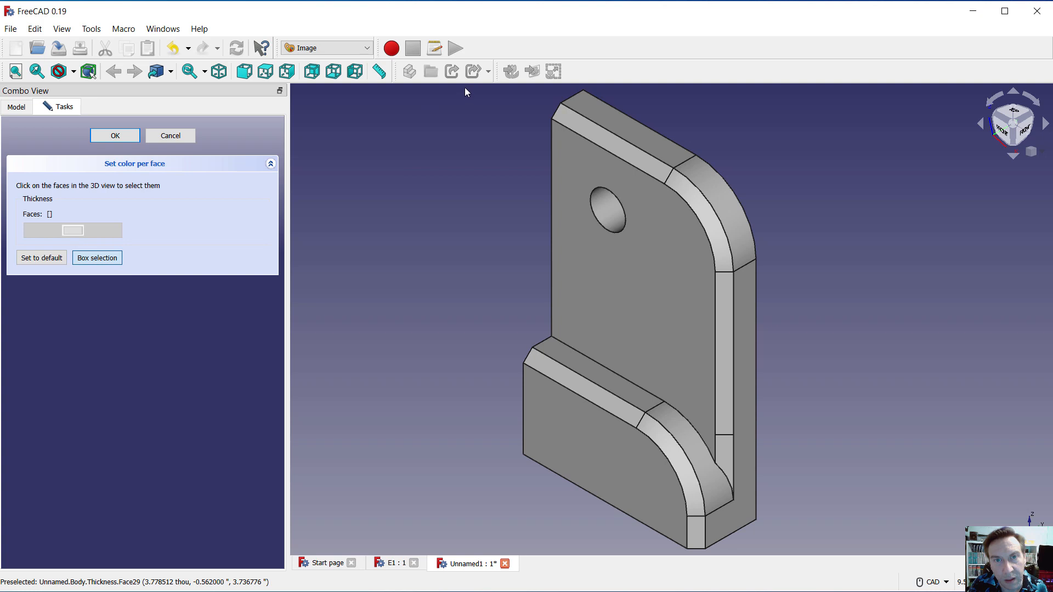
pyautogui.moveTo(465, 87); pyautogui.dragTo(923, 555)
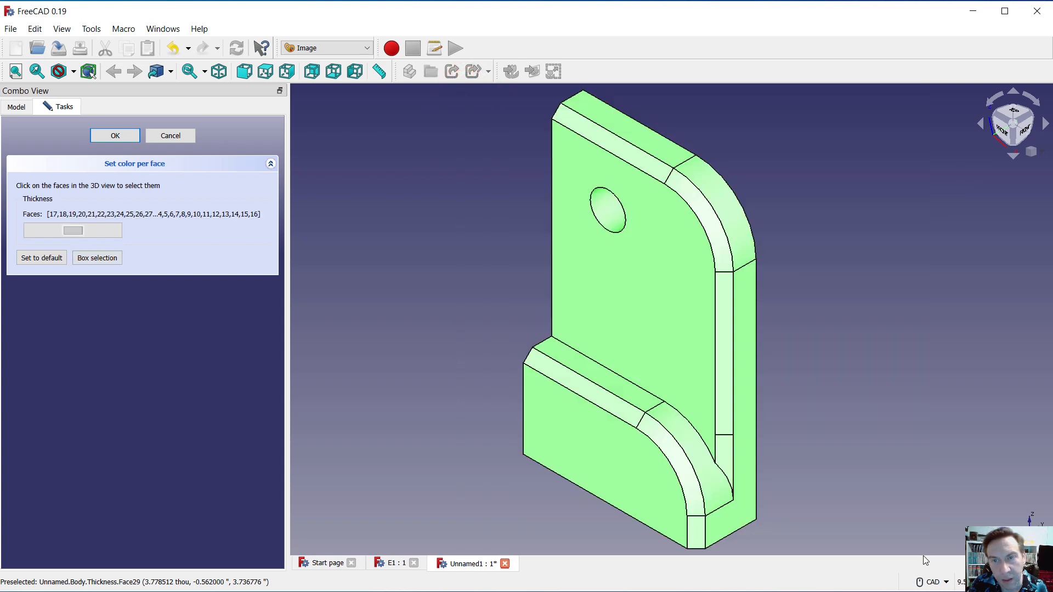
pyautogui.click(78, 233)
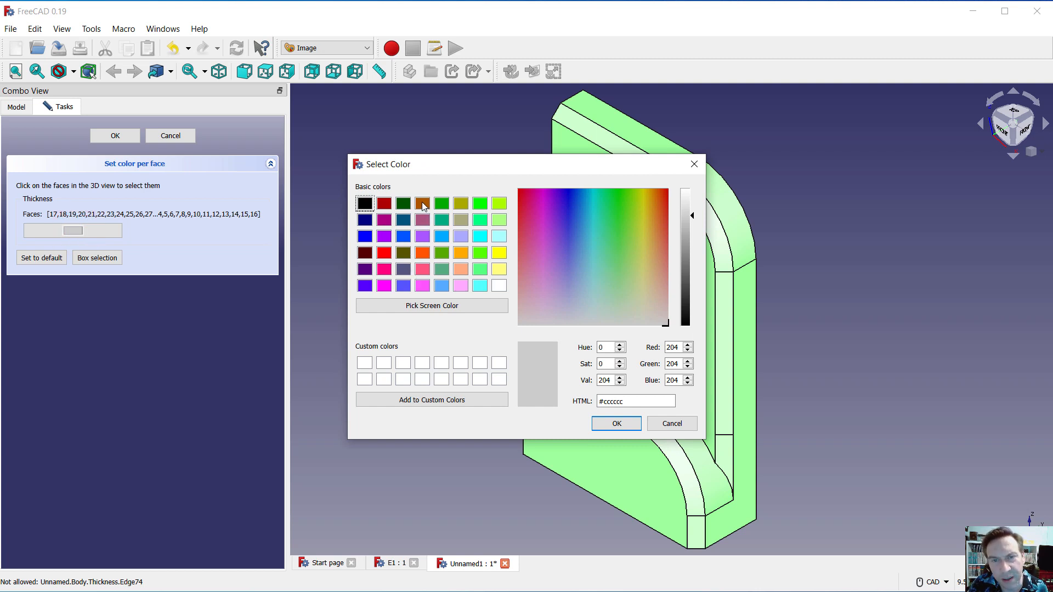
pyautogui.click(500, 286)
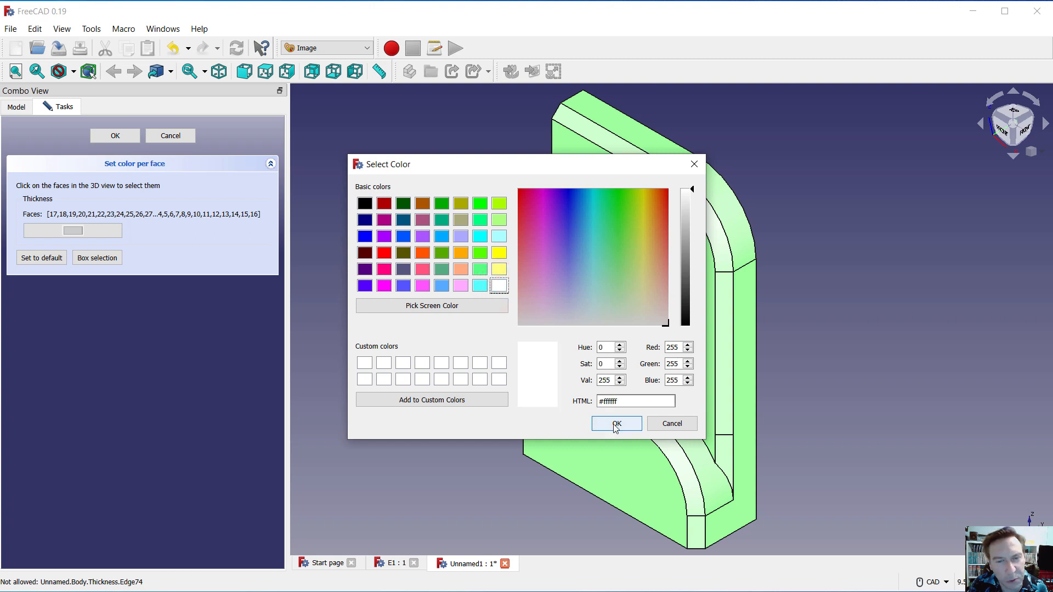
pyautogui.click(616, 425)
pyautogui.click(405, 244)
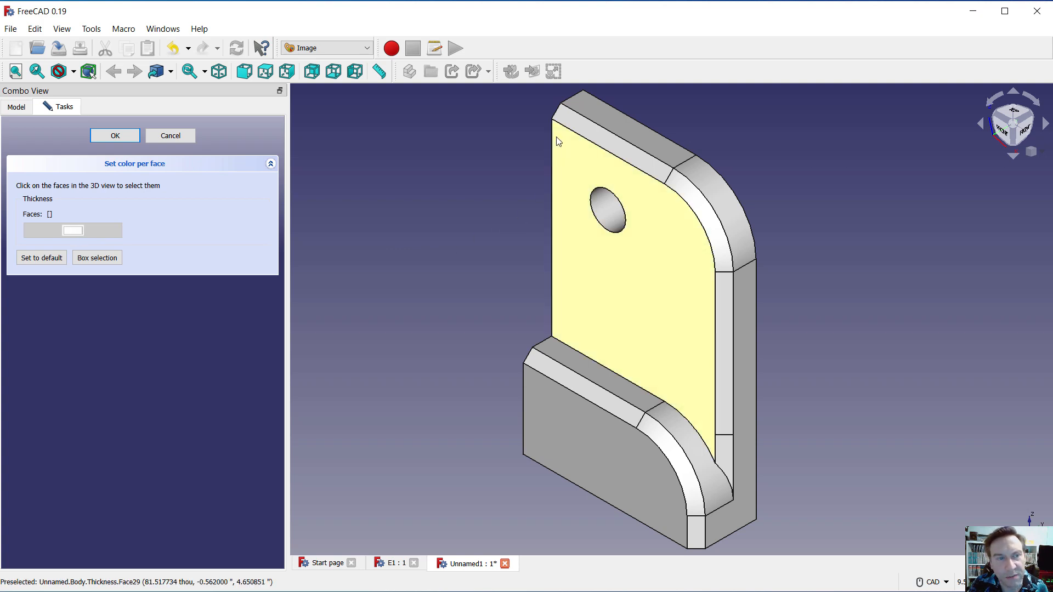
# Colour all front chamfer faces and the hole's inner face blue (#00aaff), then apply the face colours and clear the selection.
pyautogui.click(571, 123)
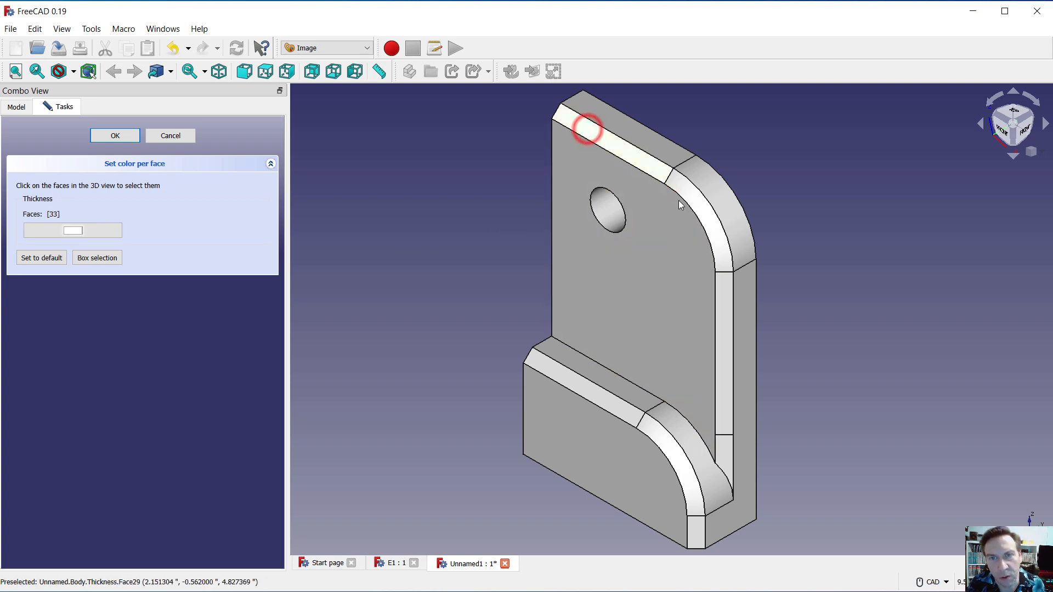
pyautogui.click(717, 230)
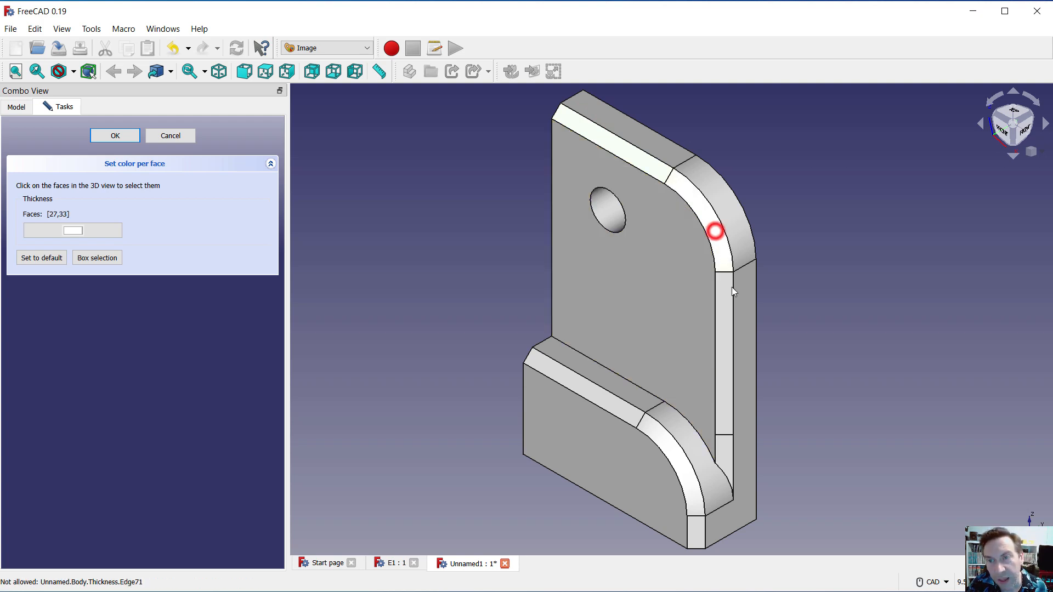
pyautogui.click(727, 311)
pyautogui.click(727, 460)
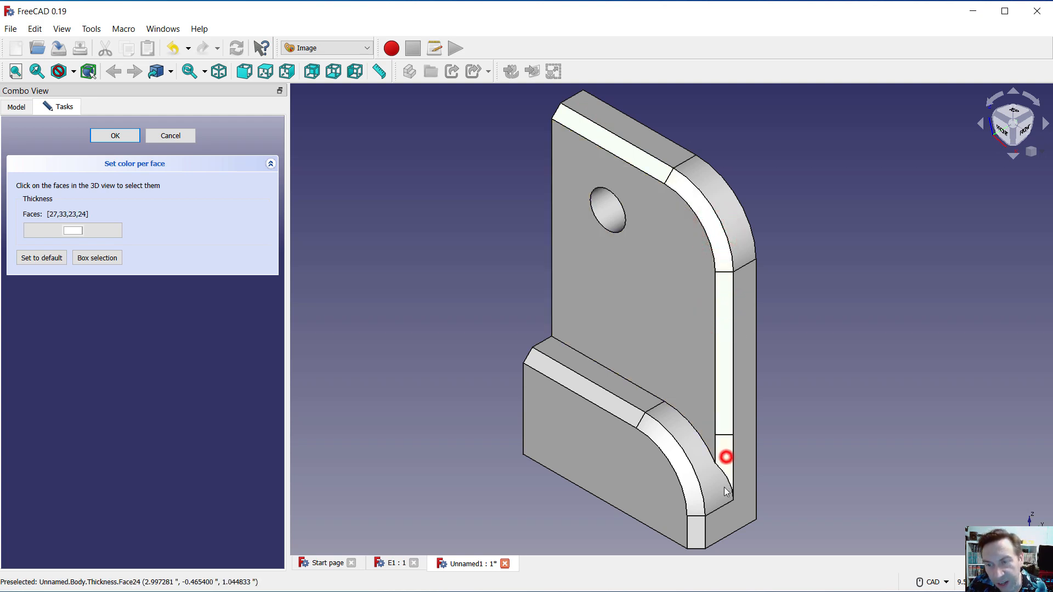
pyautogui.click(695, 528)
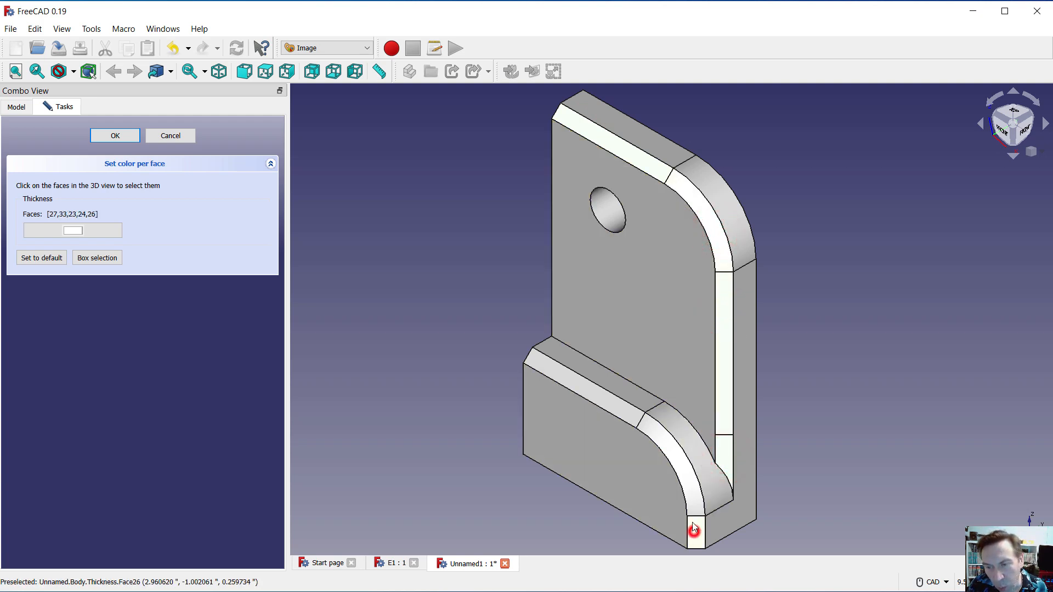
pyautogui.click(679, 465)
pyautogui.click(624, 409)
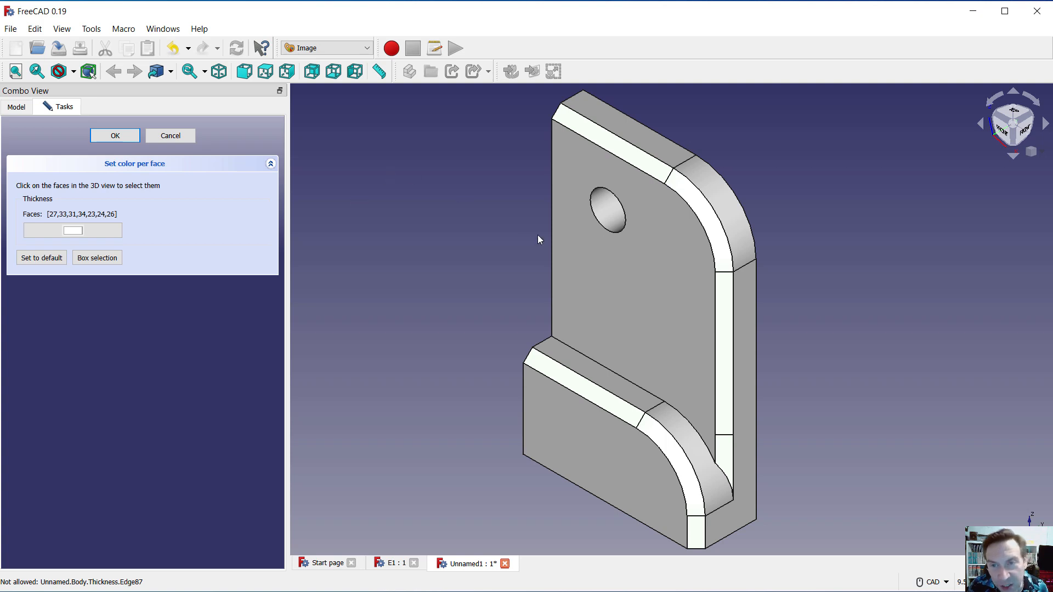
pyautogui.click(608, 215)
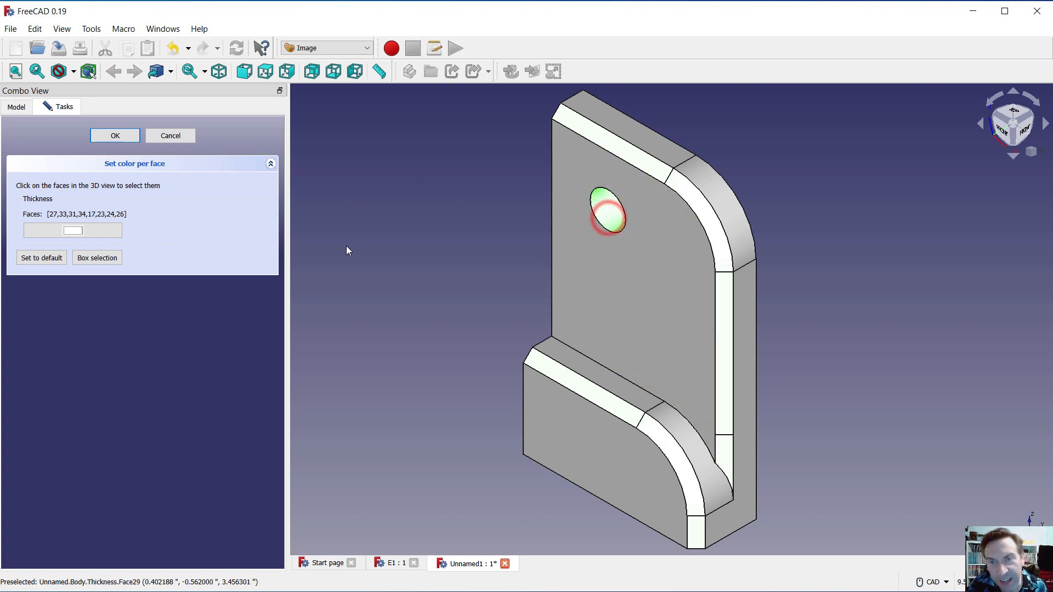
pyautogui.click(81, 233)
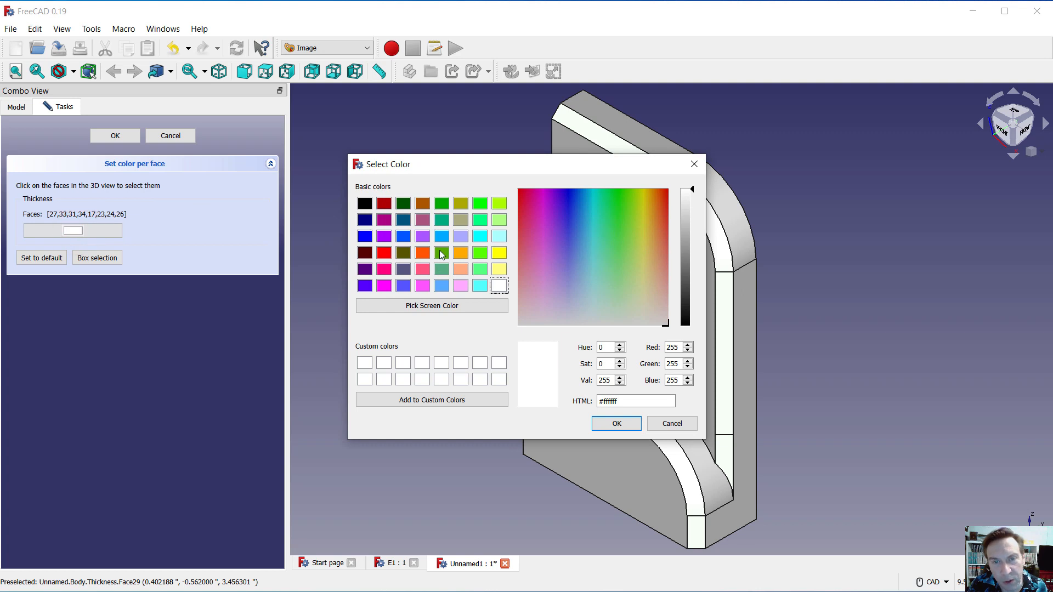
pyautogui.click(441, 236)
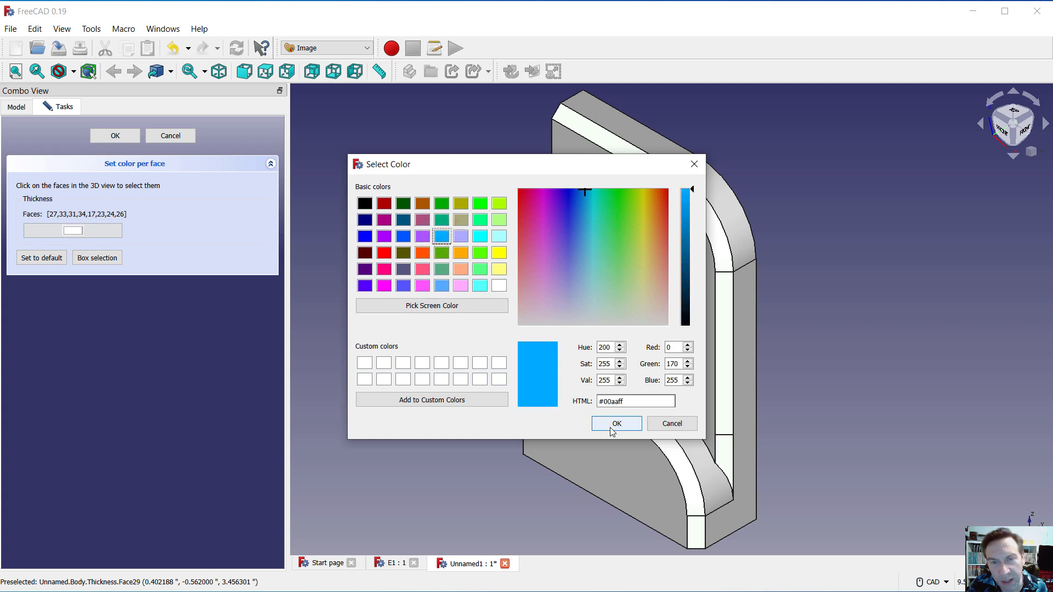
pyautogui.click(613, 430)
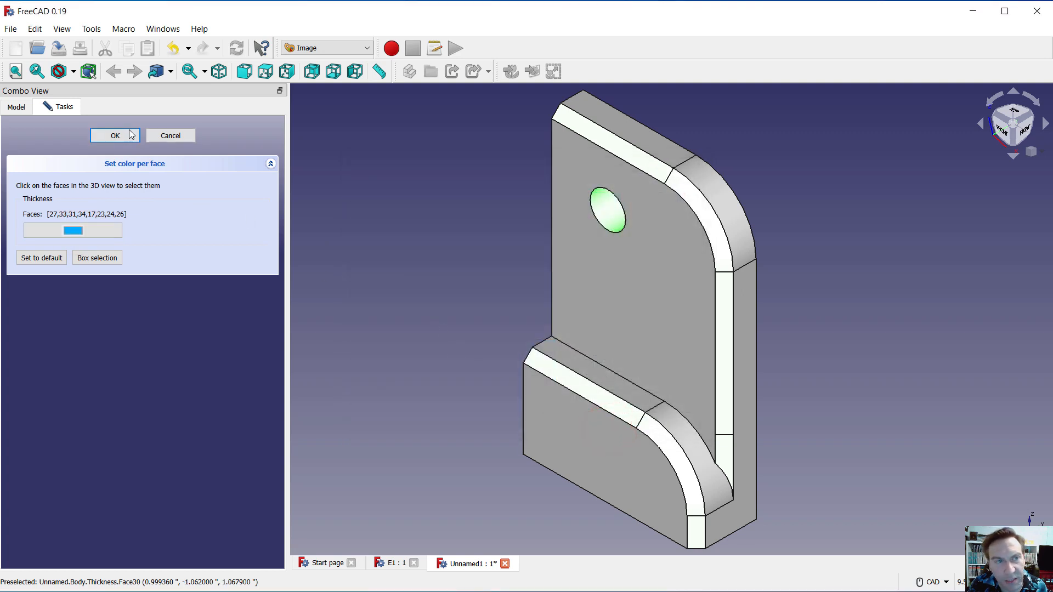
pyautogui.click(122, 134)
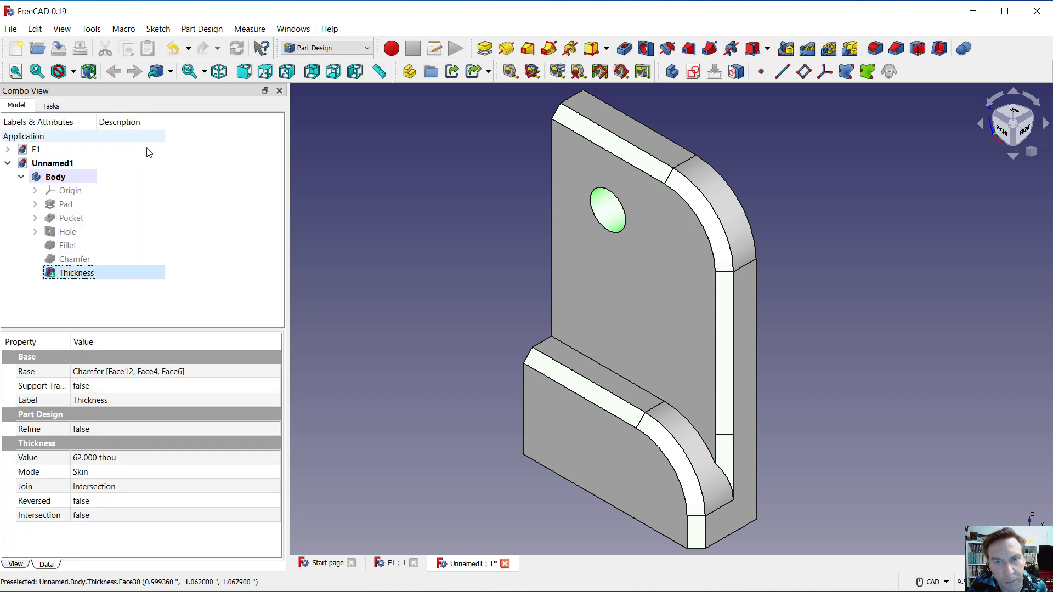
pyautogui.click(426, 312)
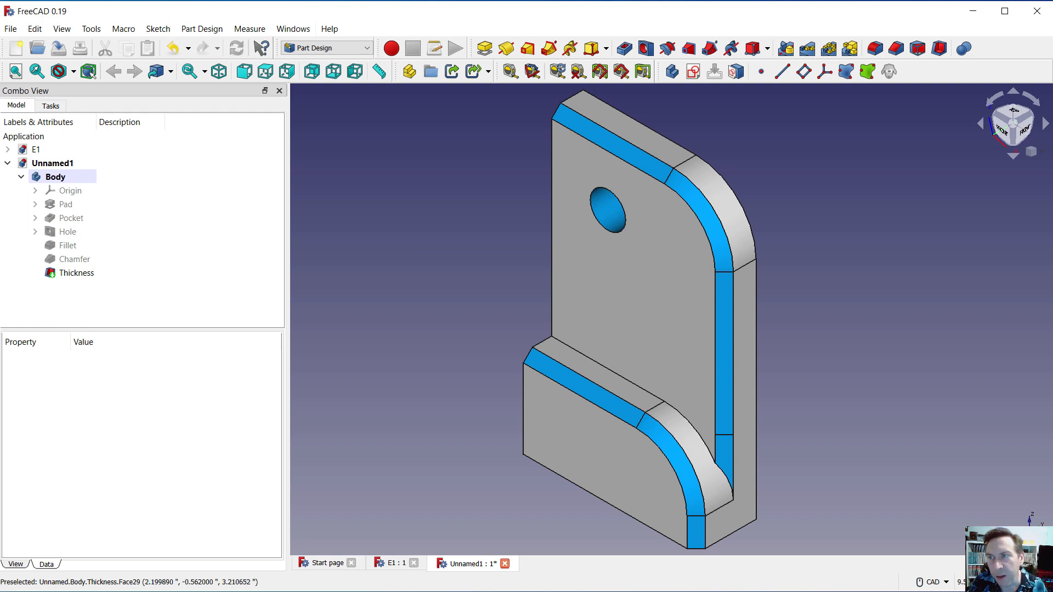
# View the coloured part in perspective projection.
pyautogui.click(1031, 151)
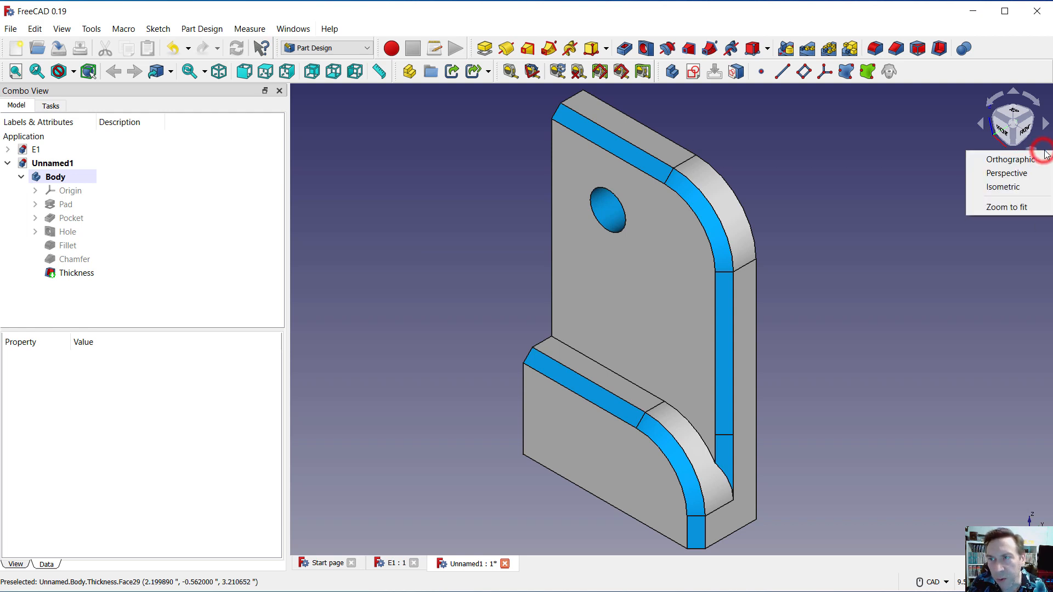
pyautogui.click(1011, 174)
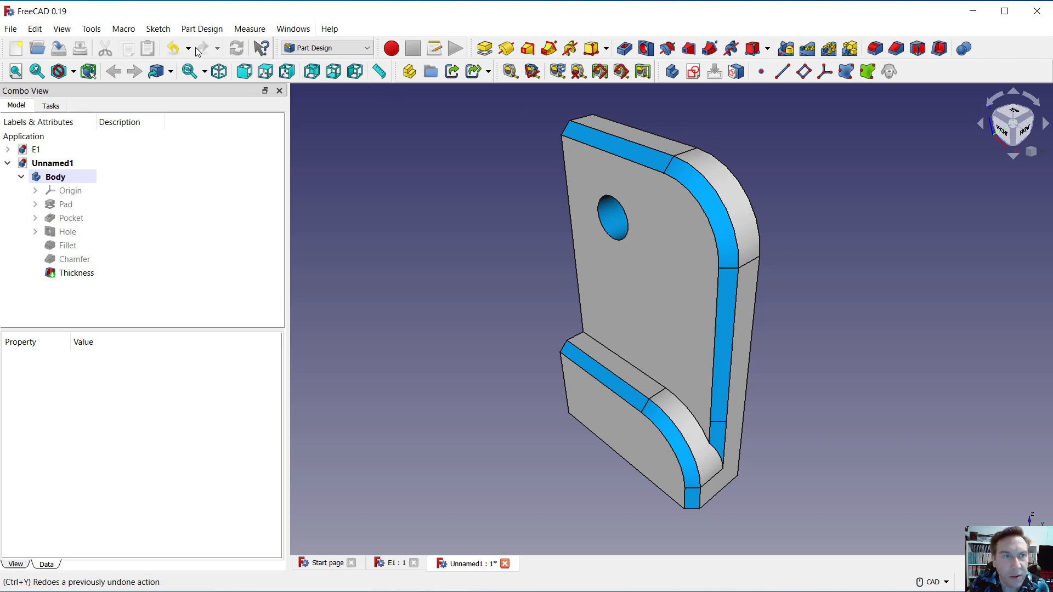
# Review the preferences for 3D display, including the anti-aliasing choices, import-export and Sketcher, then close them.
pyautogui.click(35, 29)
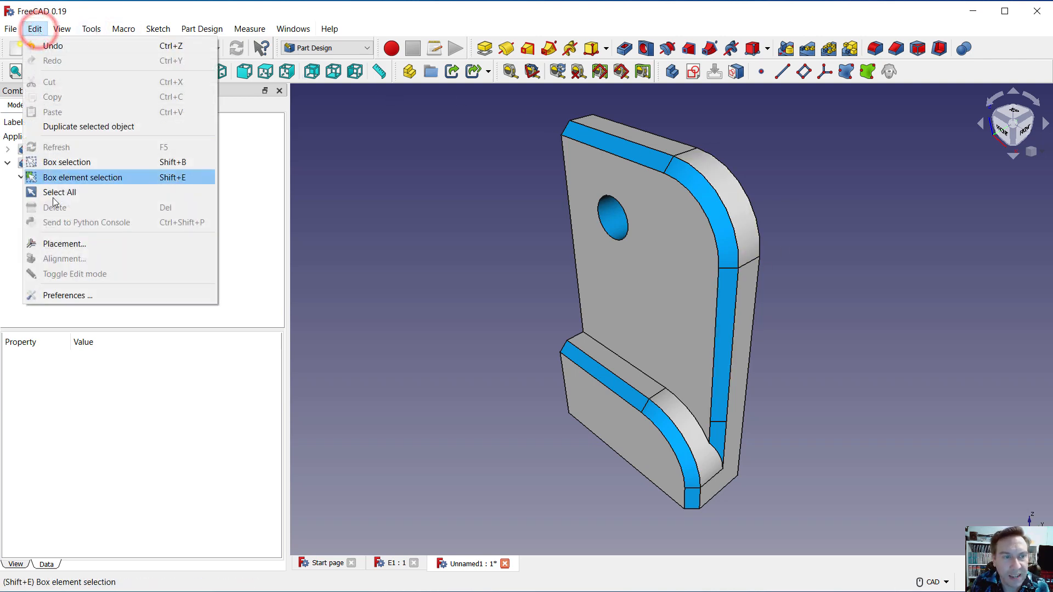
pyautogui.click(66, 296)
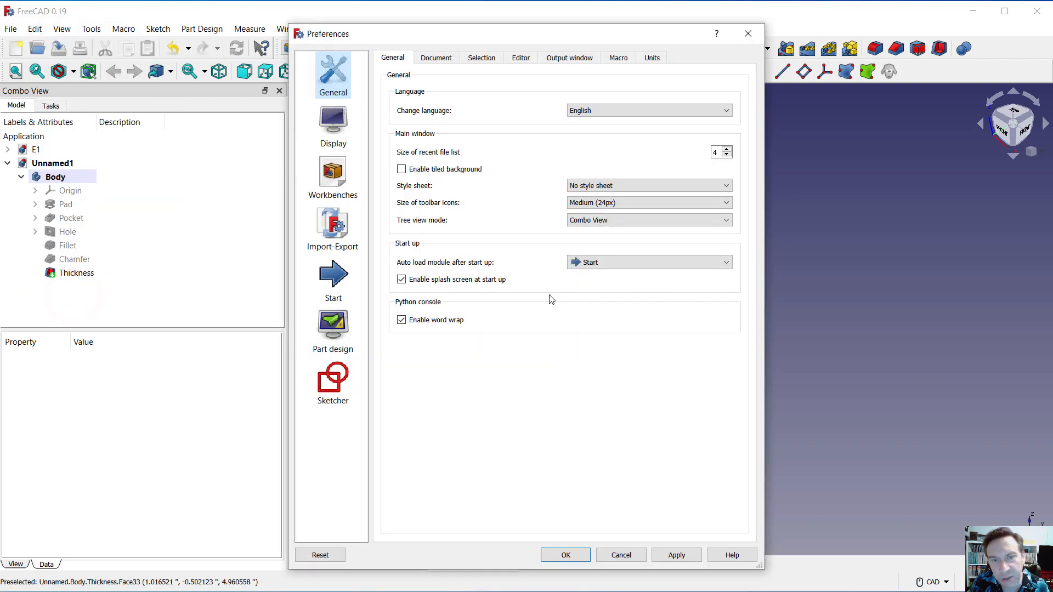
pyautogui.click(333, 125)
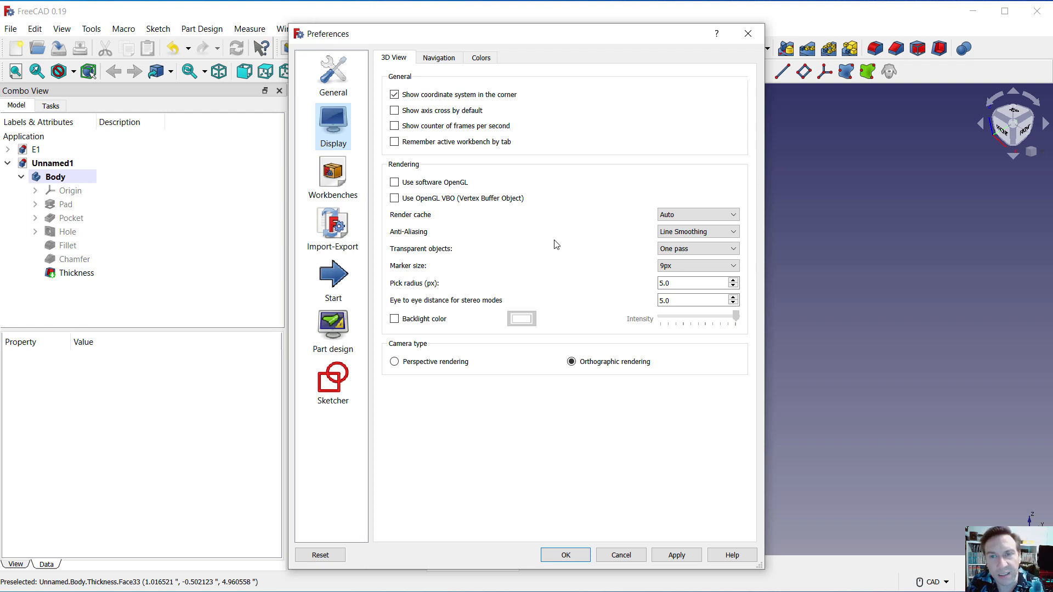
pyautogui.click(695, 232)
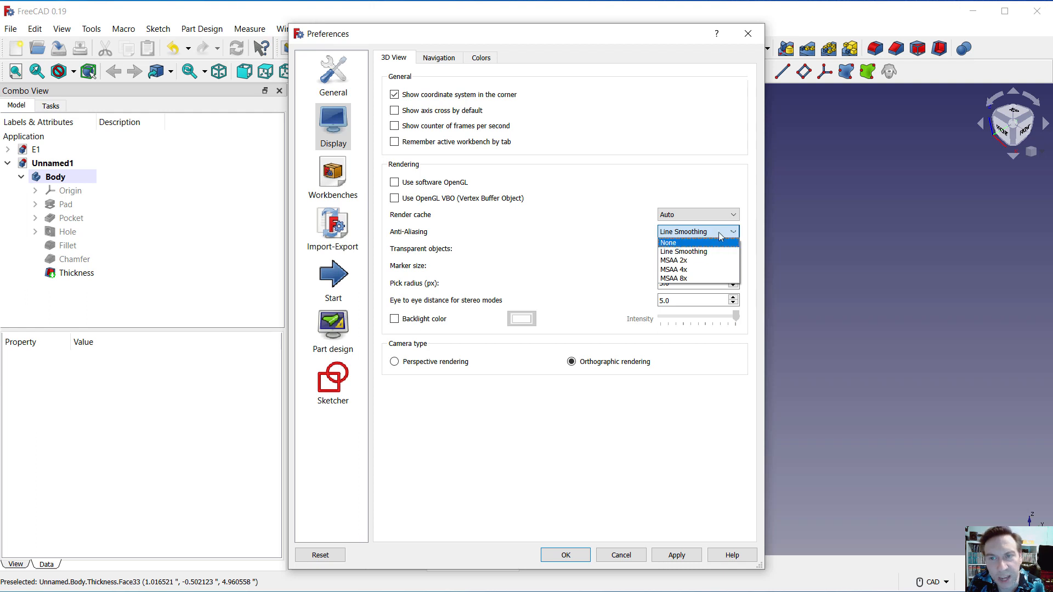
pyautogui.click(734, 232)
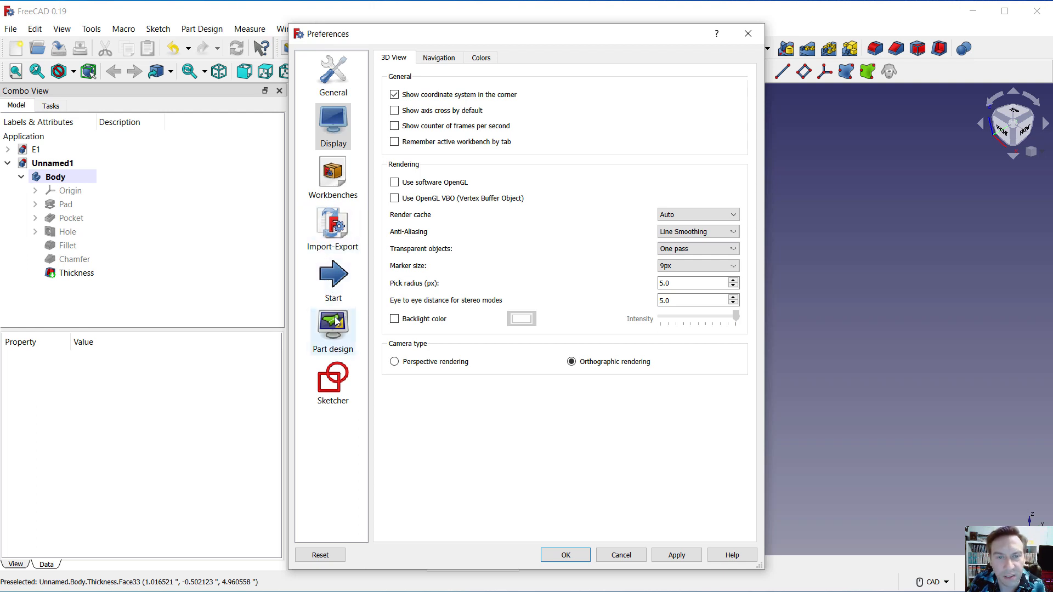
pyautogui.click(320, 226)
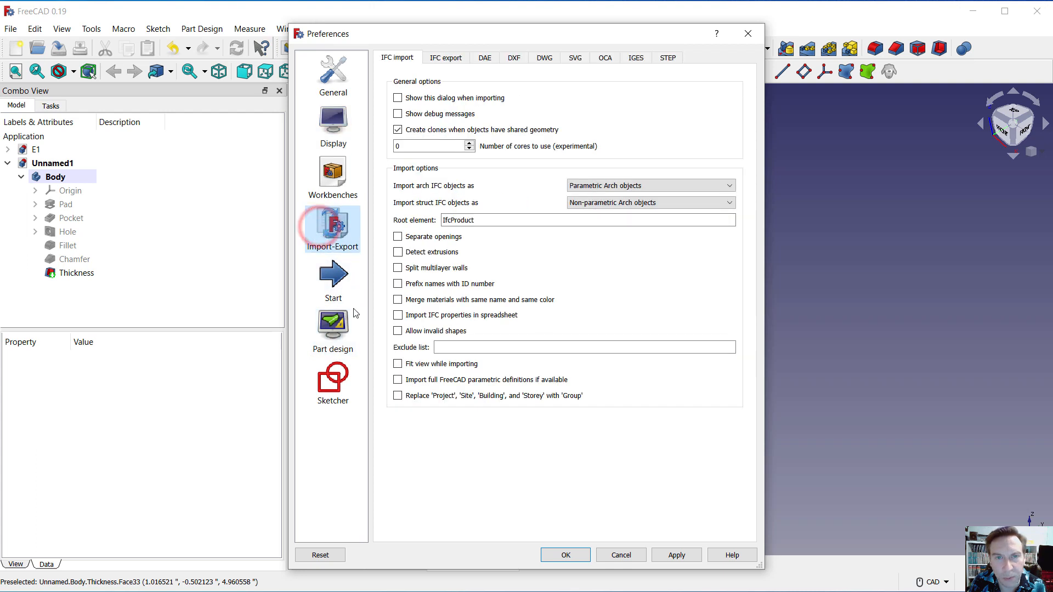
pyautogui.click(341, 367)
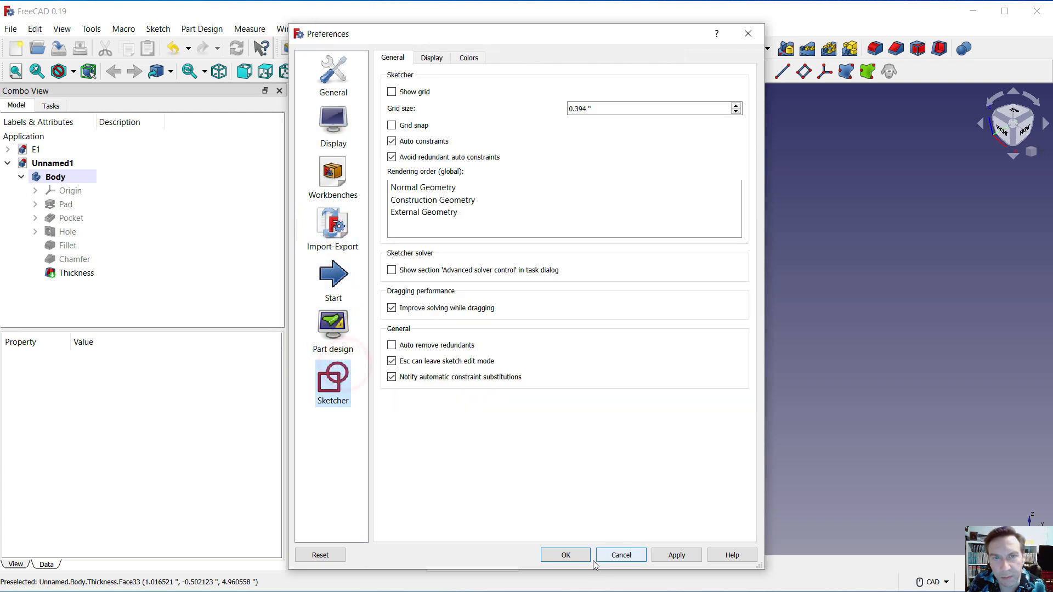
pyautogui.click(567, 555)
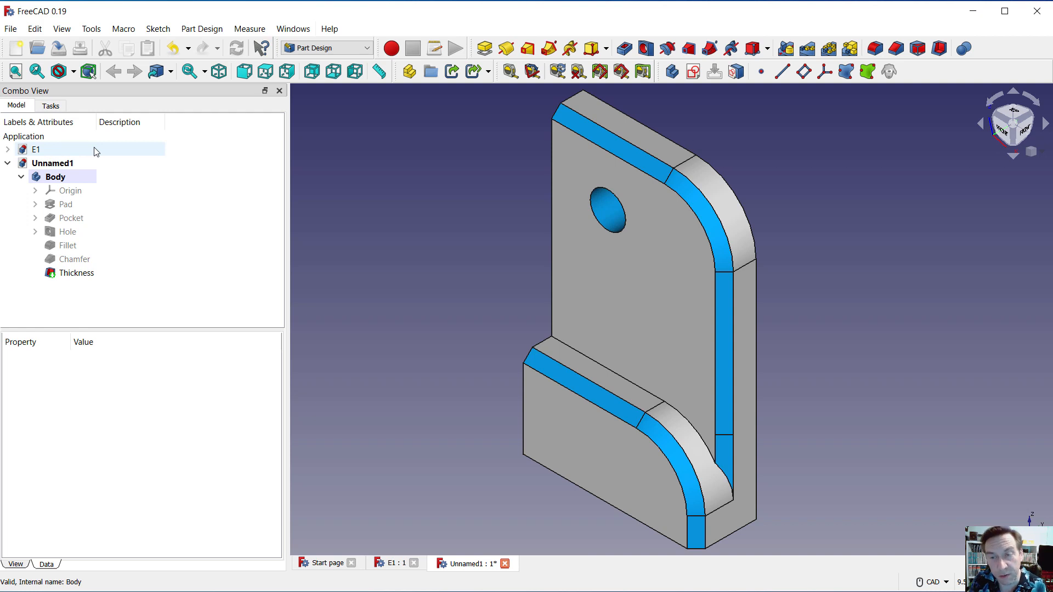
pyautogui.click(13, 29)
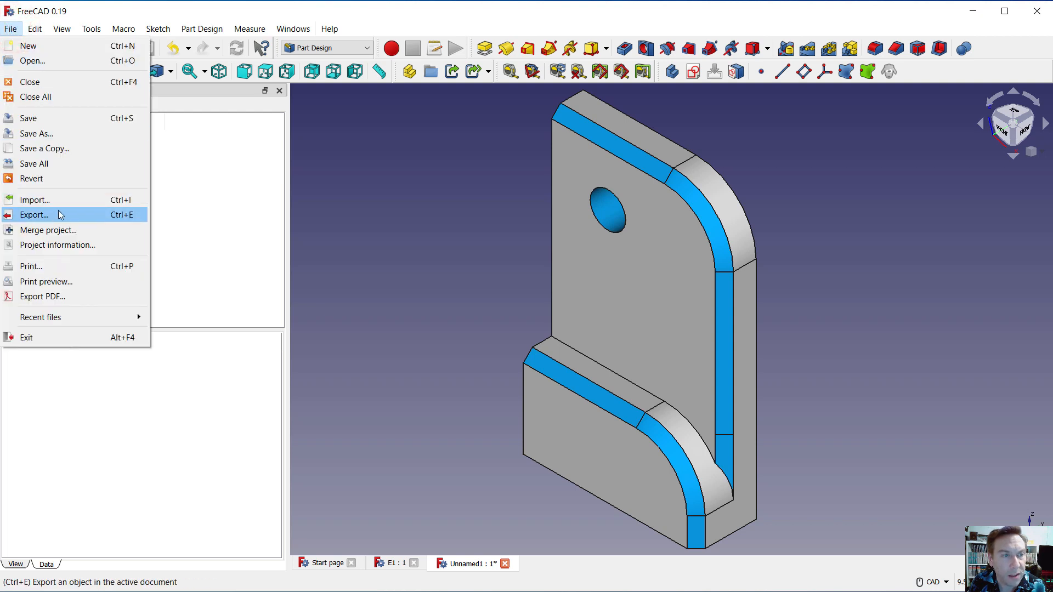
pyautogui.click(590, 220)
pyautogui.click(589, 228)
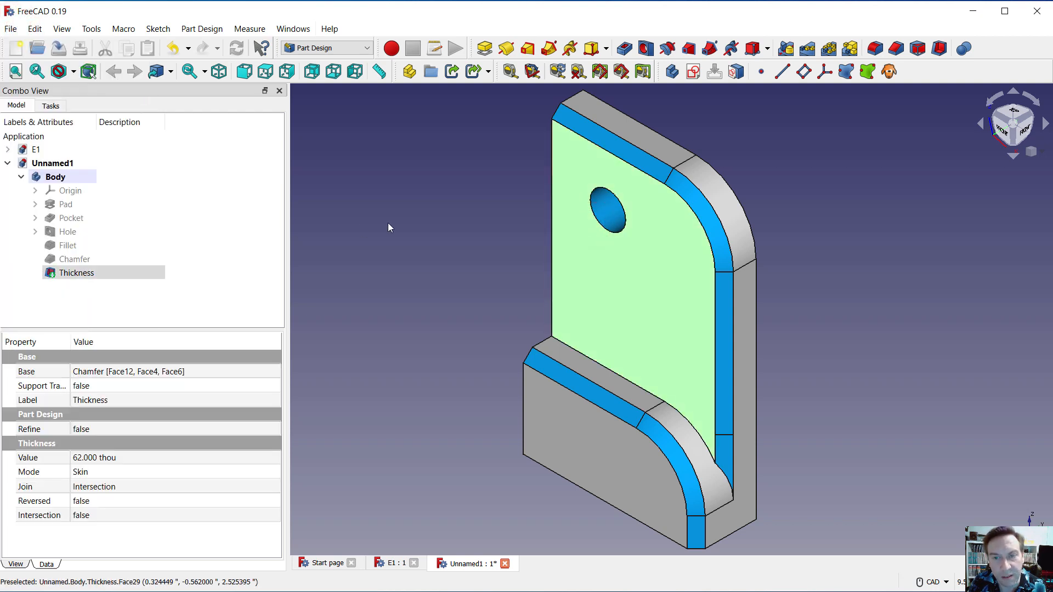
pyautogui.click(430, 224)
pyautogui.click(628, 323)
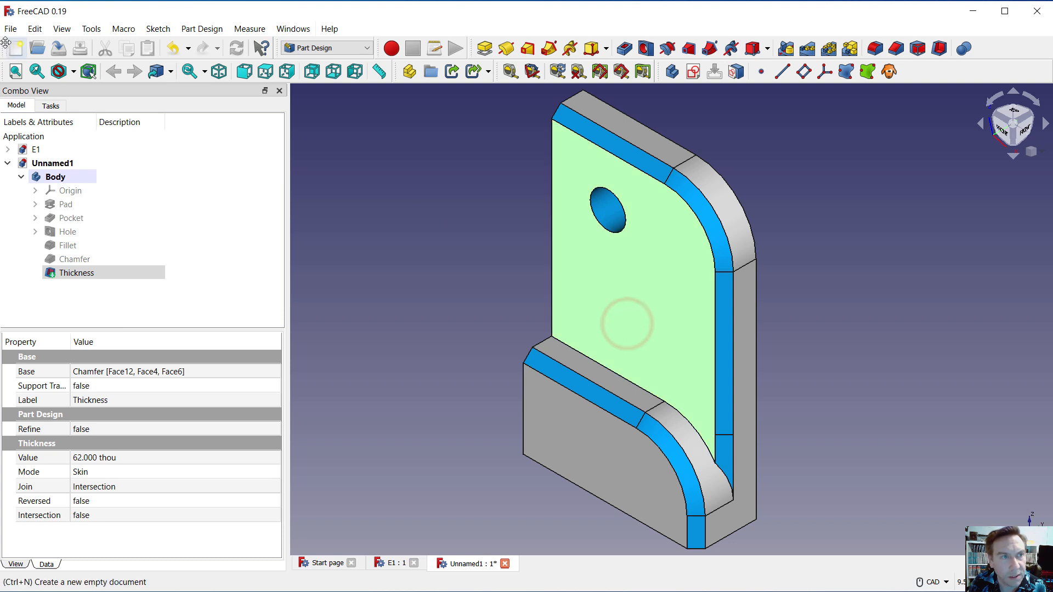
# Start exporting the Body, review the list of available file formats, then cancel the export and clear the selection.
pyautogui.click(53, 177)
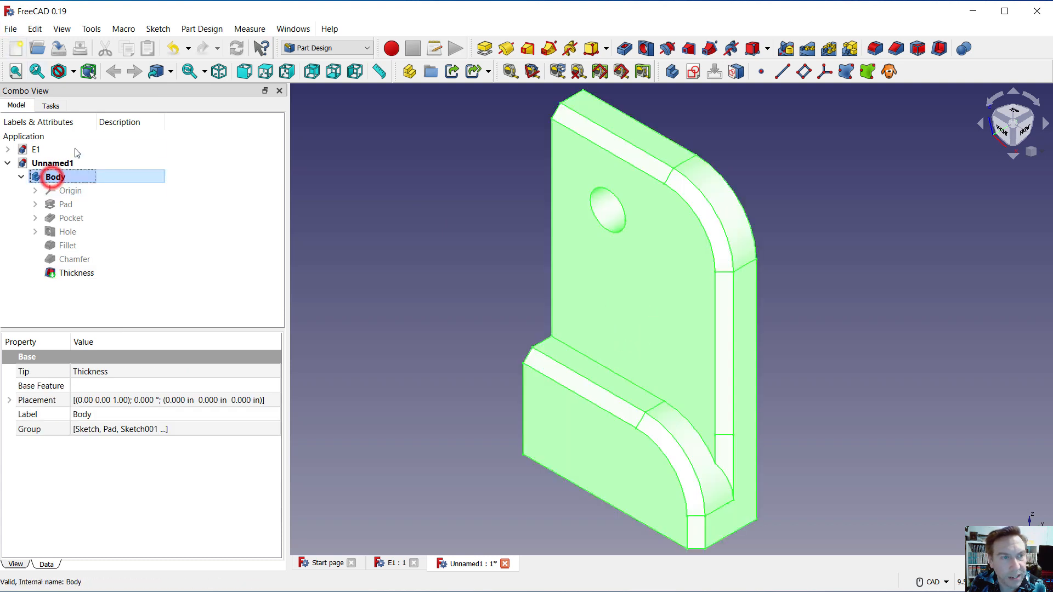
pyautogui.click(10, 30)
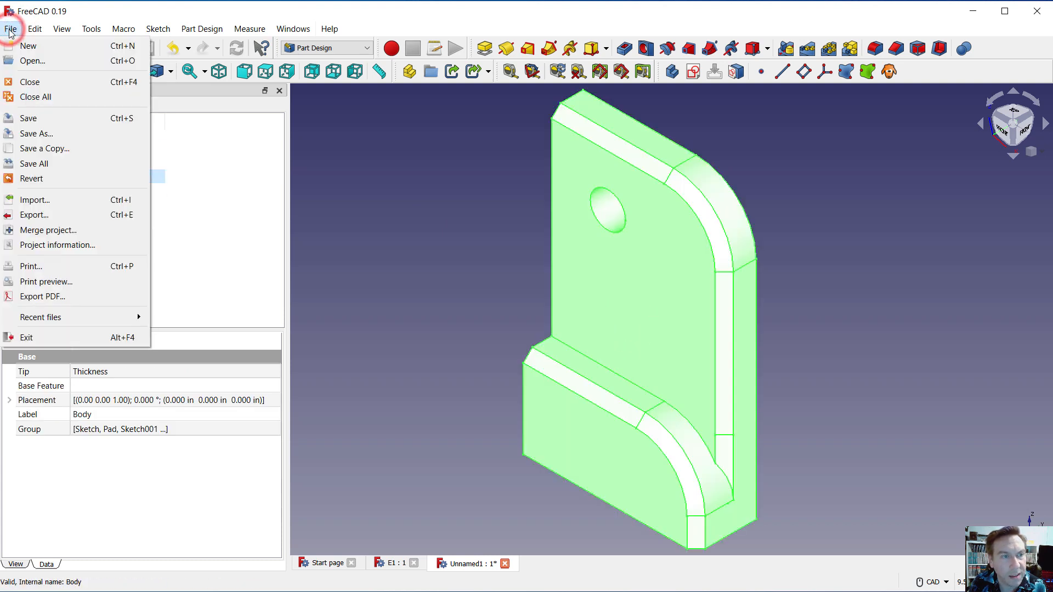
pyautogui.click(51, 214)
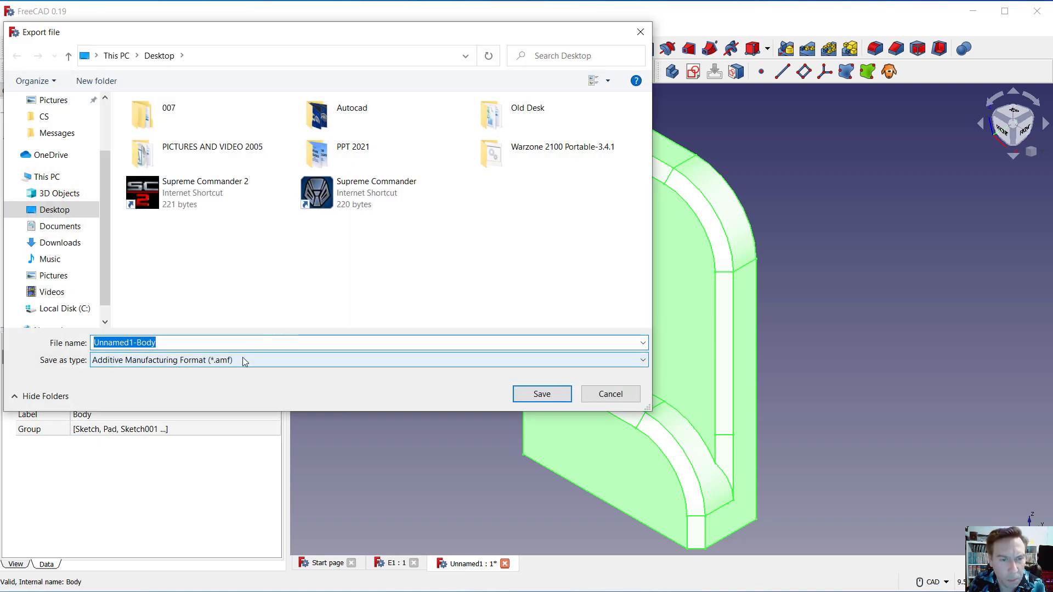
pyautogui.click(245, 361)
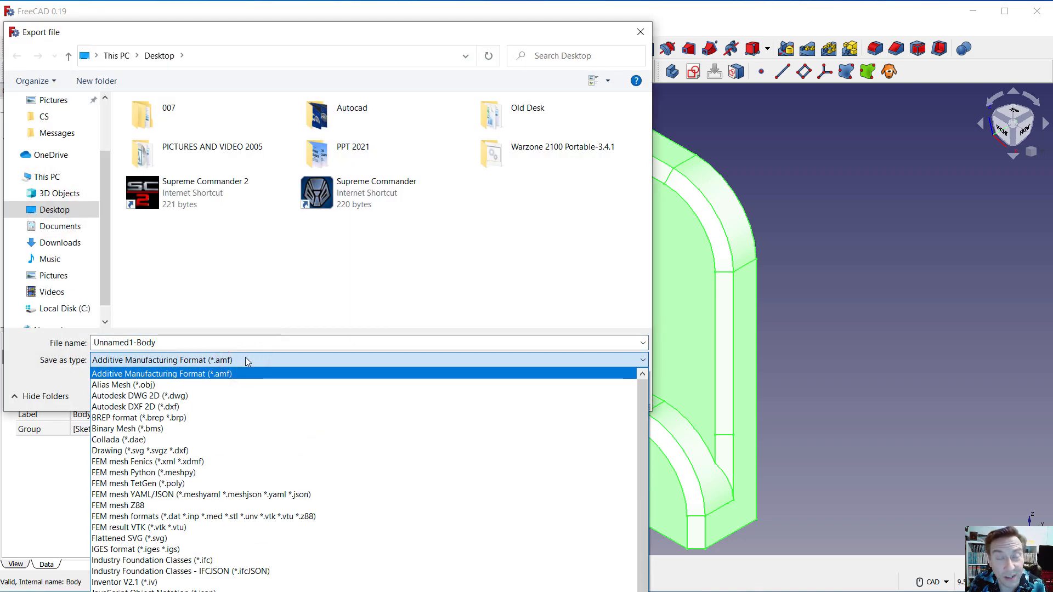
pyautogui.click(271, 33)
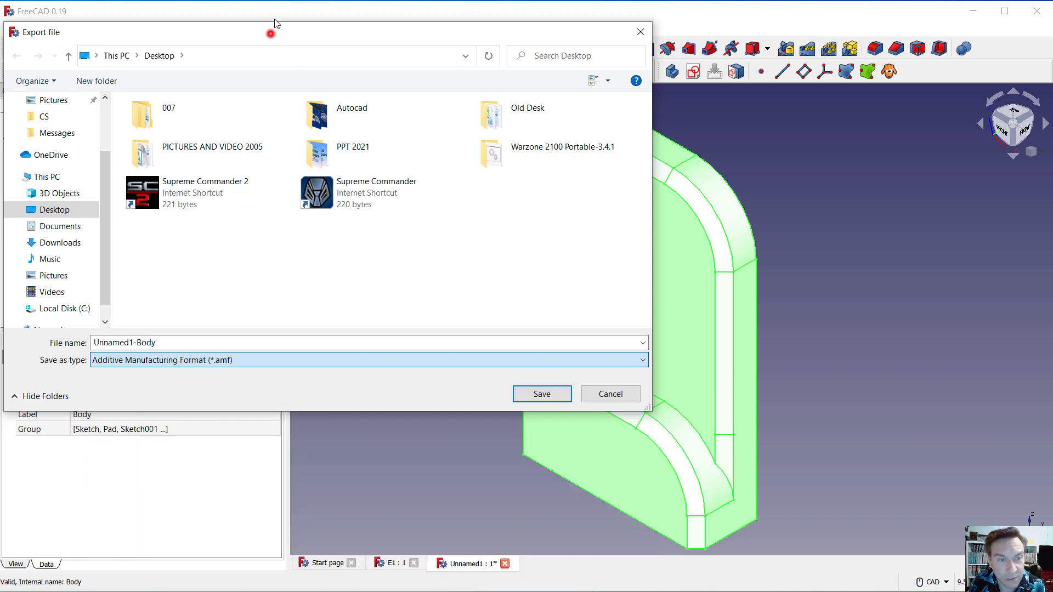
pyautogui.moveTo(252, 40); pyautogui.dragTo(264, 0)
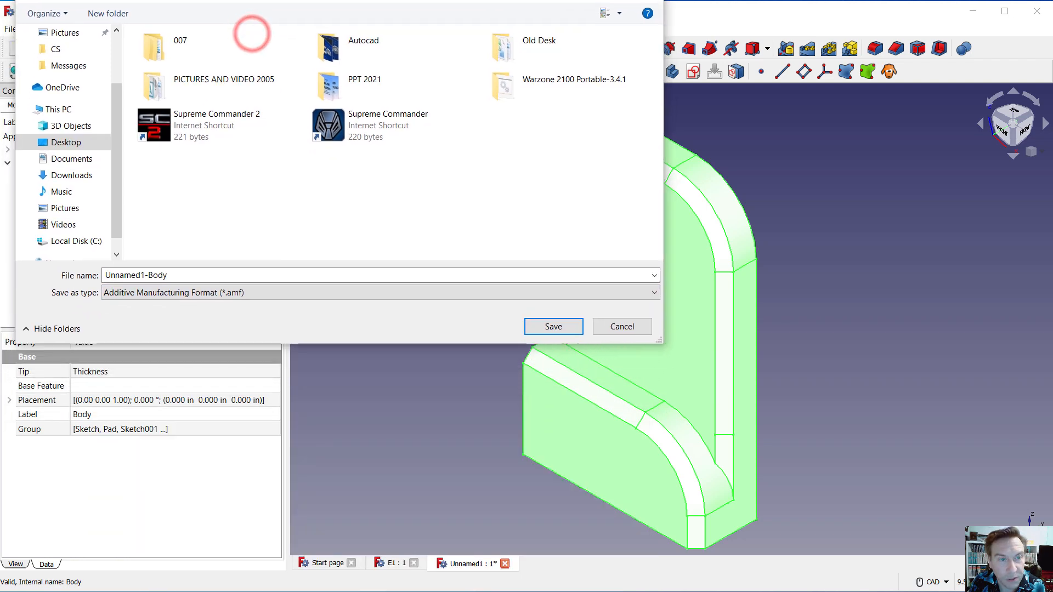
pyautogui.click(283, 296)
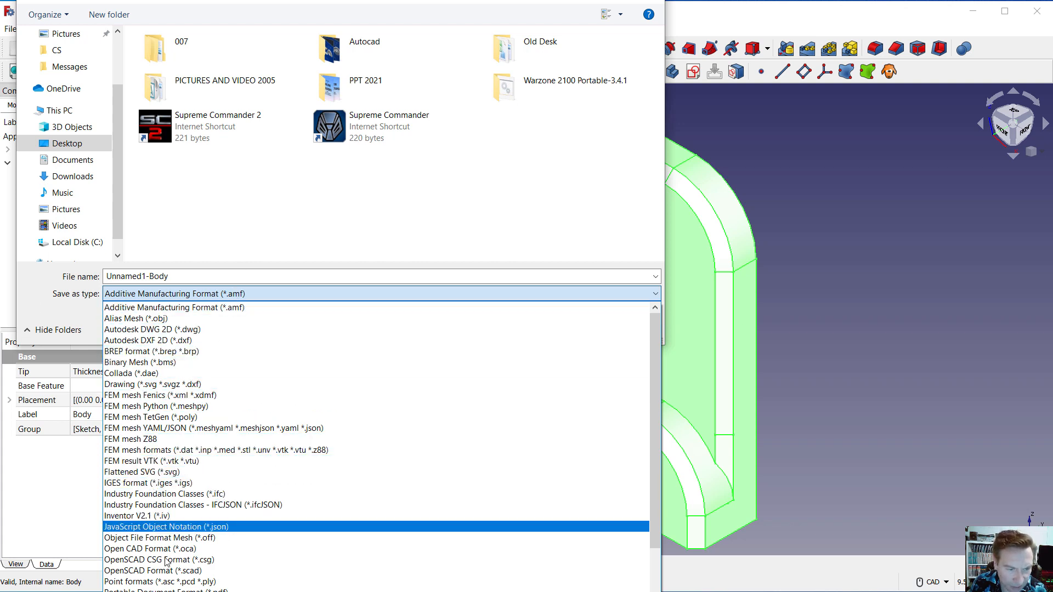
pyautogui.click(174, 307)
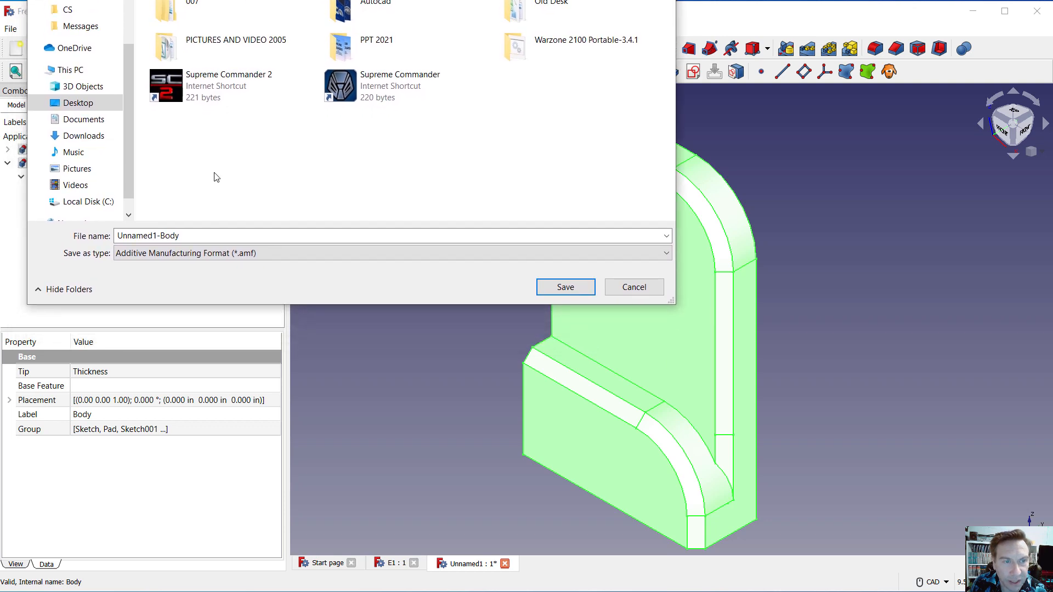
pyautogui.click(189, 252)
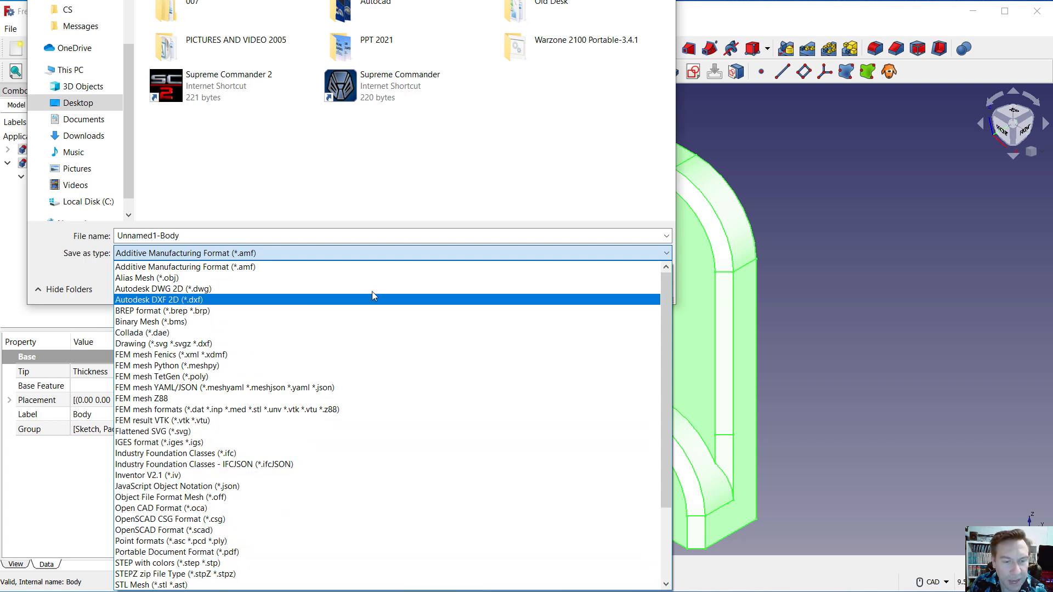
pyautogui.click(668, 236)
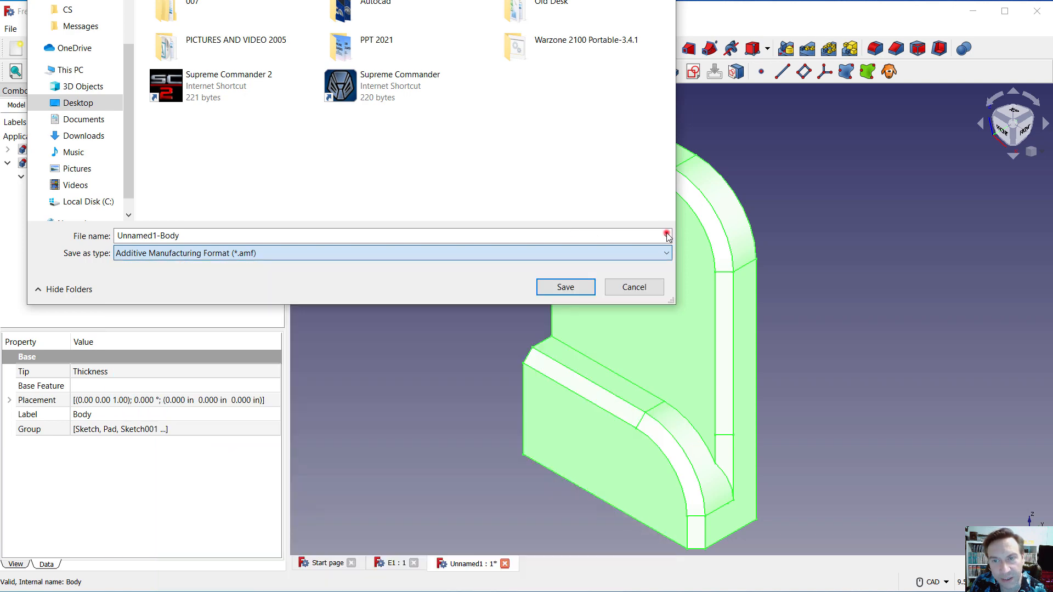
pyautogui.moveTo(399, 0); pyautogui.dragTo(496, 72)
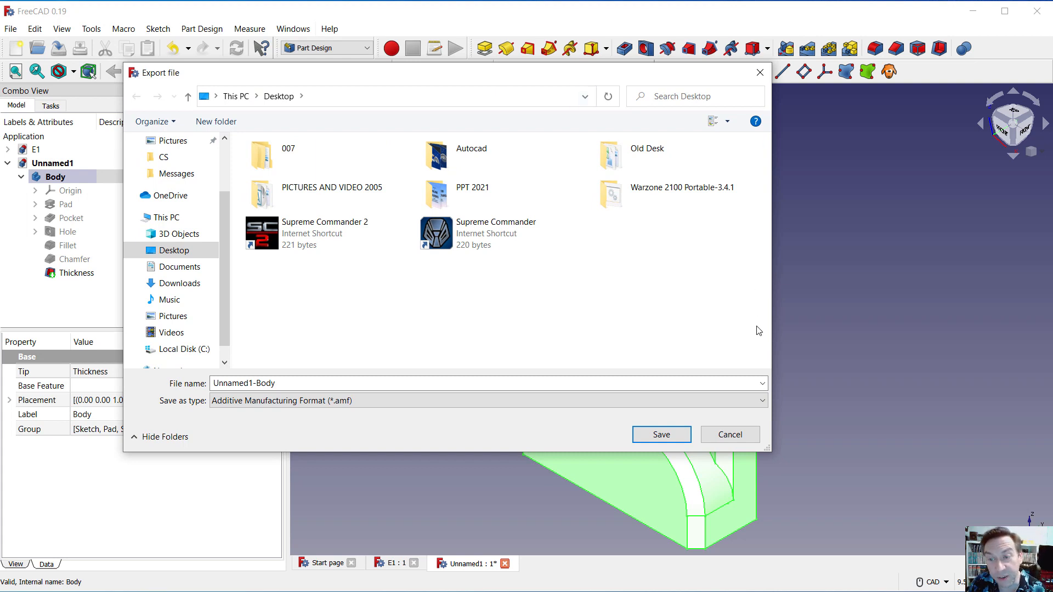
pyautogui.click(738, 436)
pyautogui.click(852, 218)
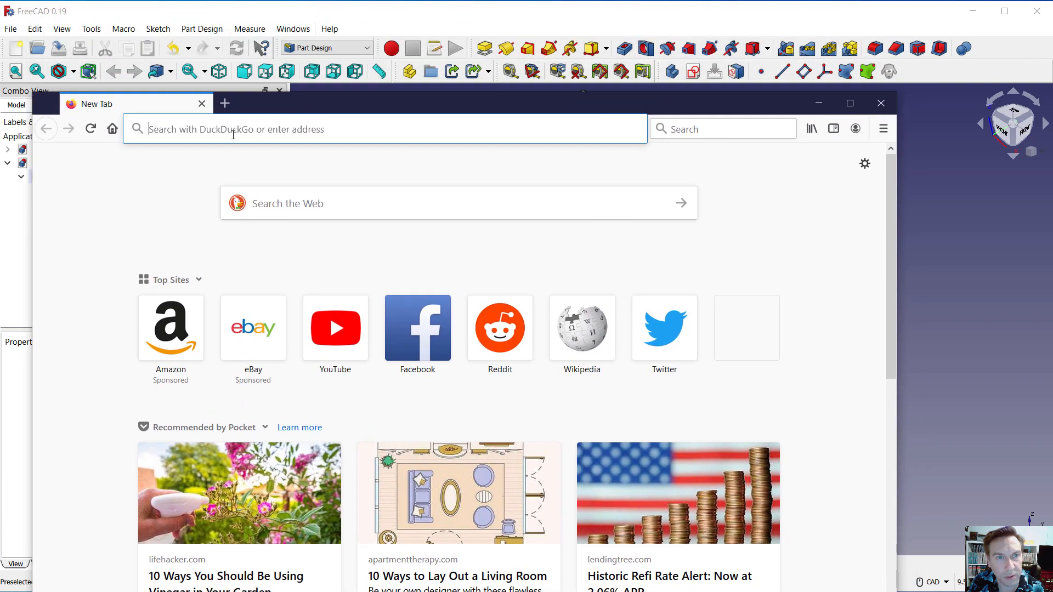
# In the Firefox browser, search the web for vertanux1 and open the Vertanux1 - Computer Aided Design website.
pyautogui.click(233, 132)
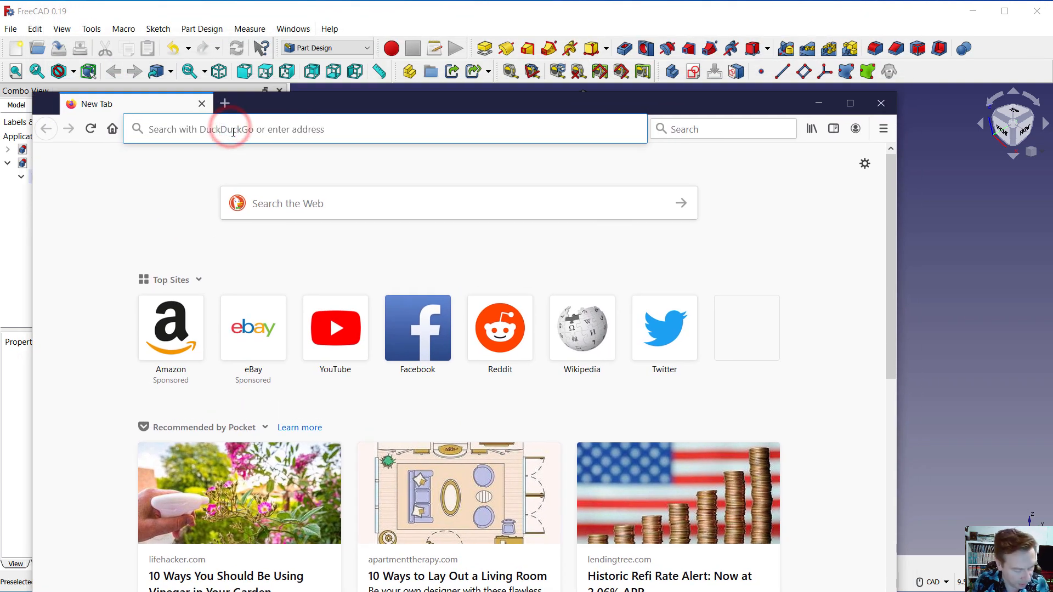
pyautogui.write('vert')
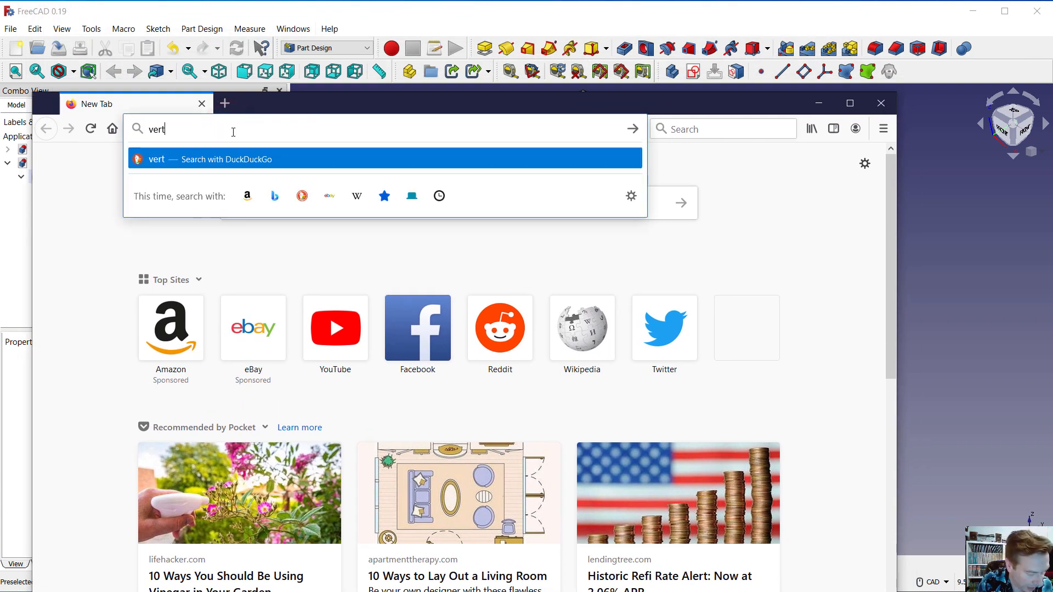
pyautogui.write('anux')
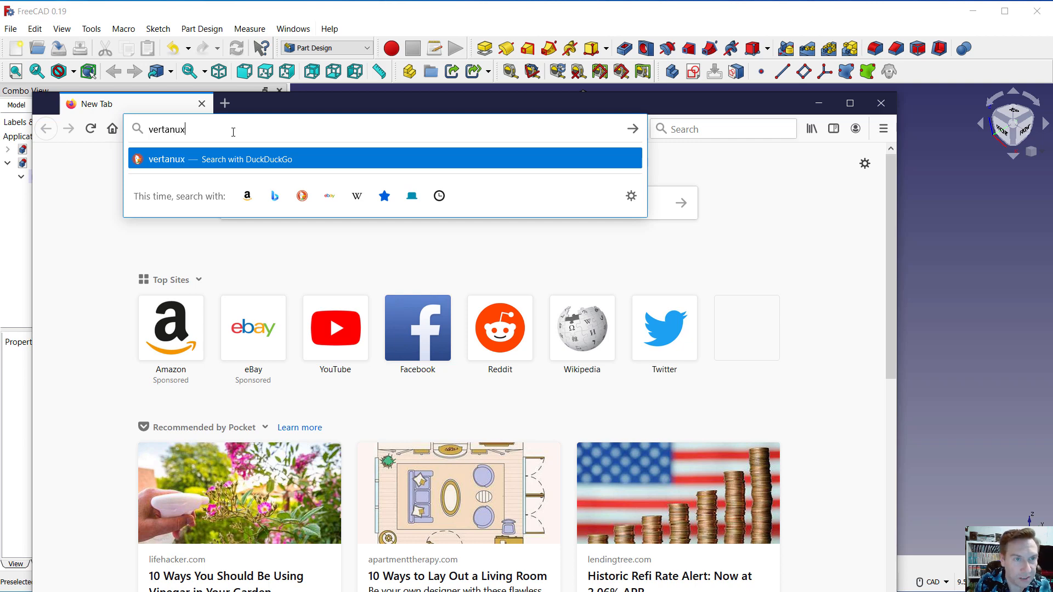
pyautogui.write('1')
pyautogui.press('Return')
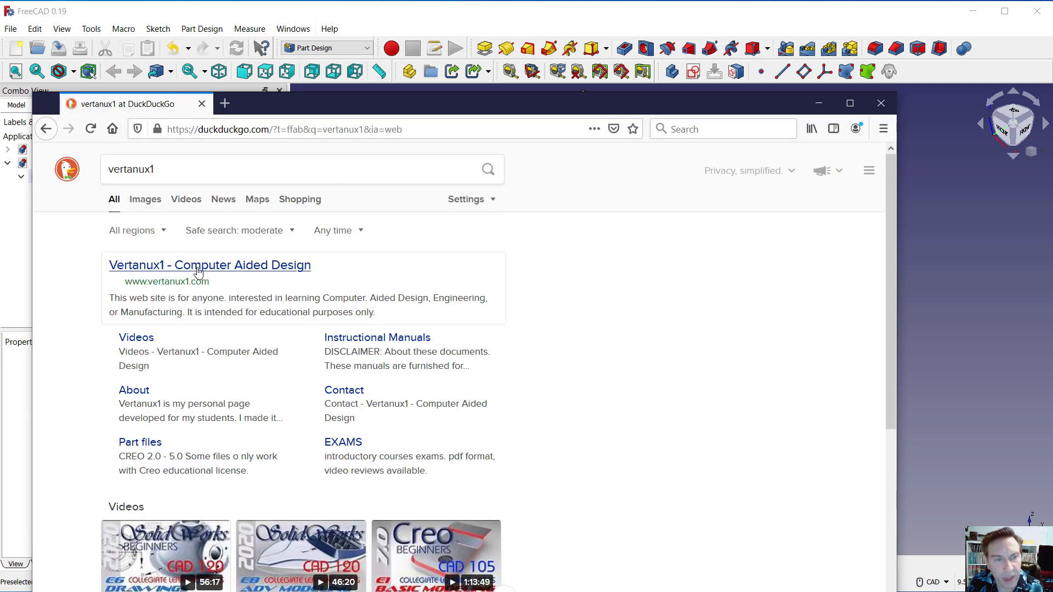
pyautogui.click(211, 268)
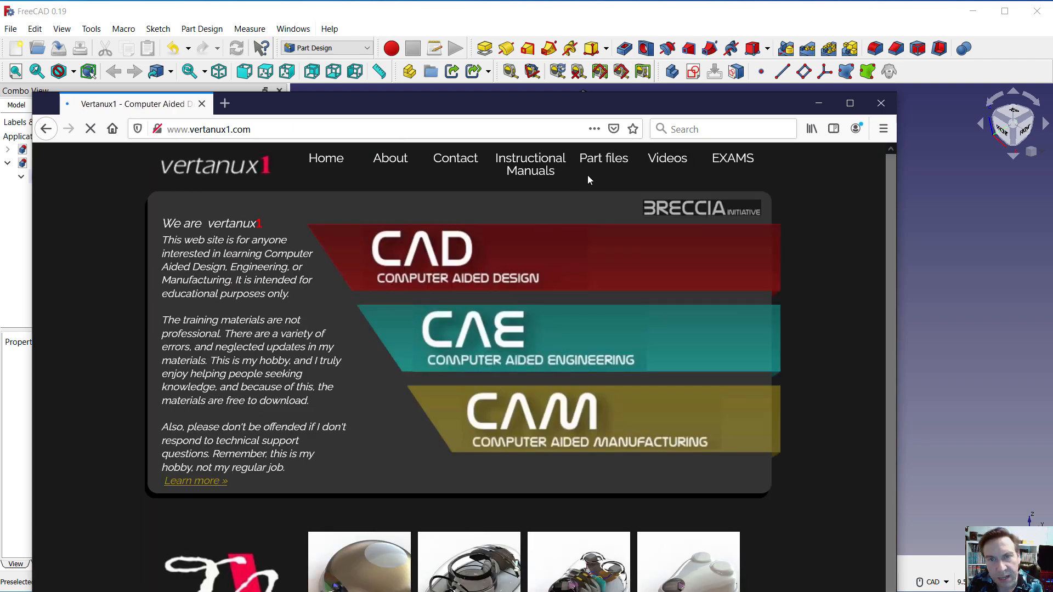
# Open the SolidWorks Basics manual from the site's Instructional Manuals and go to the Exercise 1 pages.
pyautogui.click(545, 171)
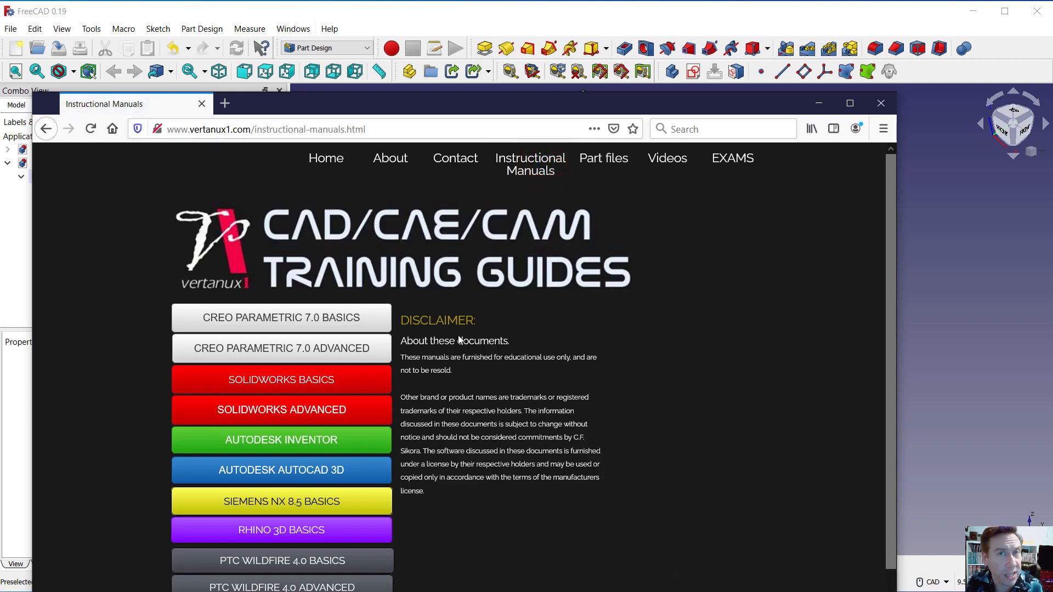
pyautogui.click(309, 381)
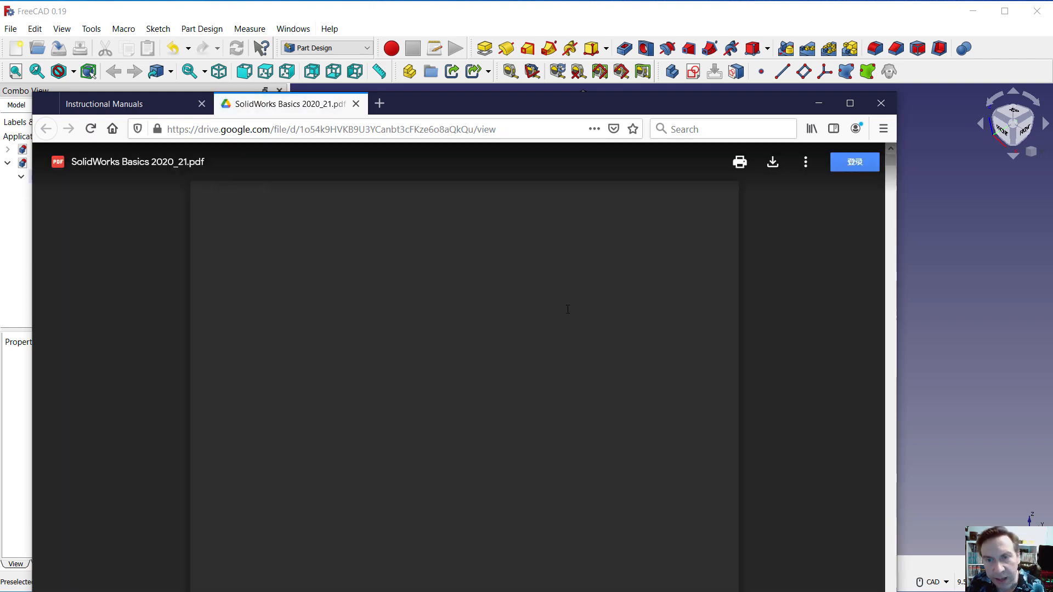
pyautogui.scroll(-6, 687, 373)
pyautogui.scroll(-8, 687, 373)
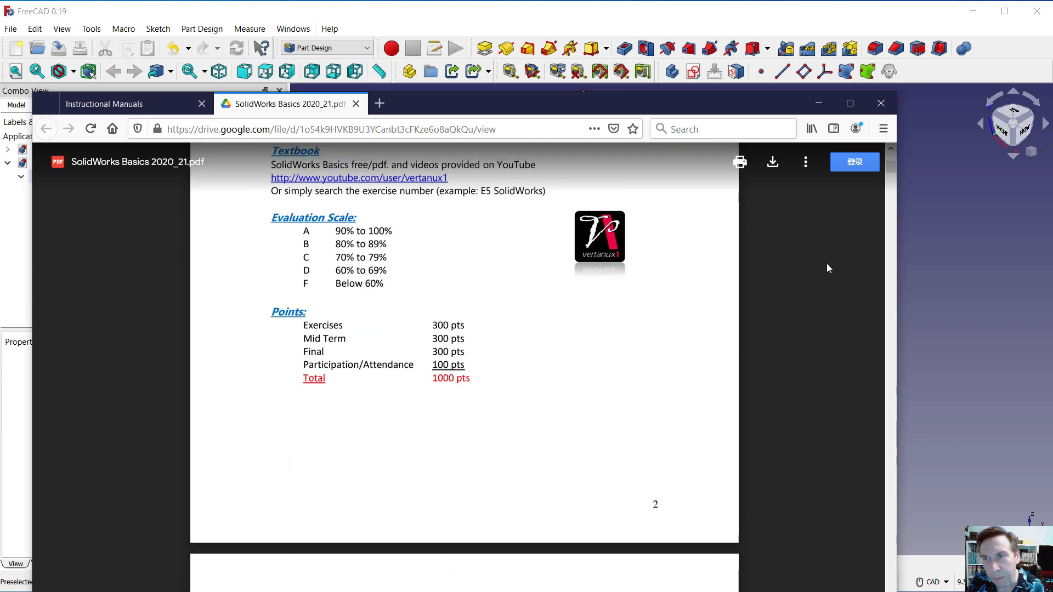
pyautogui.moveTo(890, 166); pyautogui.dragTo(900, 248)
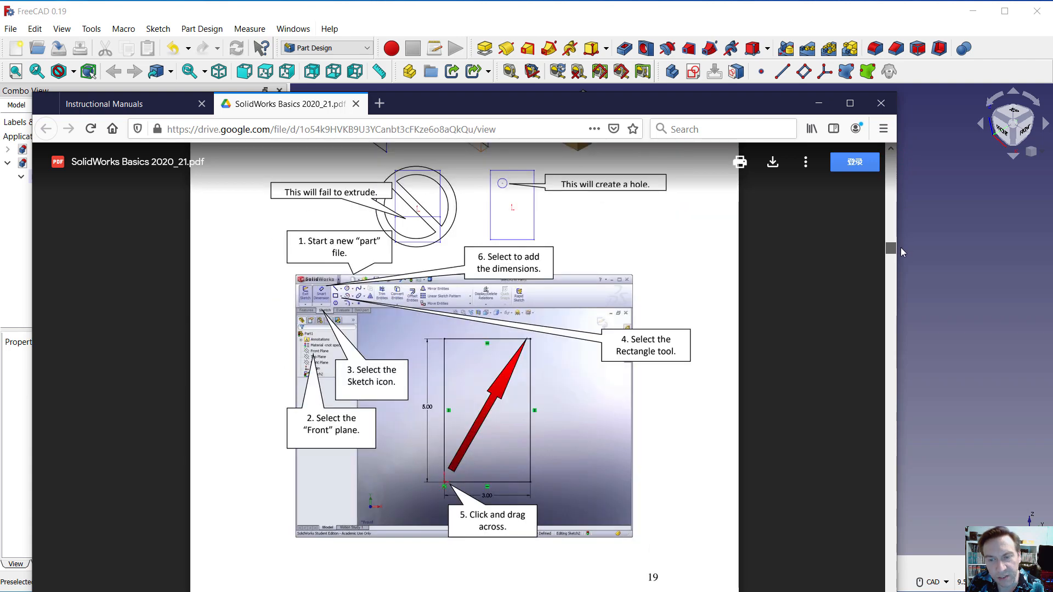
# Read through the Exercise 1 instructions in the manual and continue to the L1 lab drawing.
pyautogui.scroll(3, 779, 324)
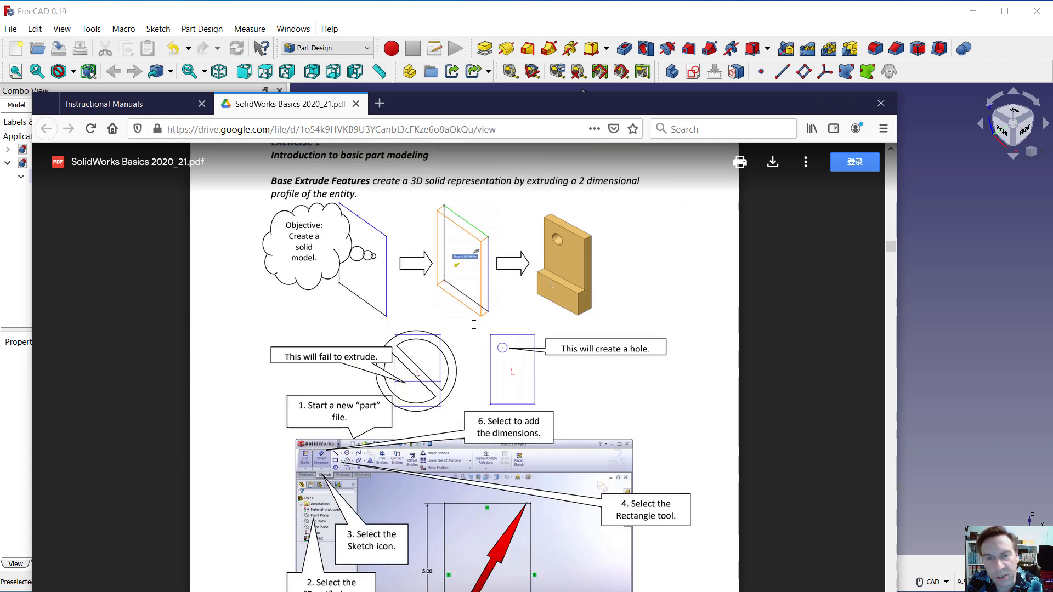
pyautogui.scroll(-7, 560, 262)
pyautogui.scroll(4, 565, 343)
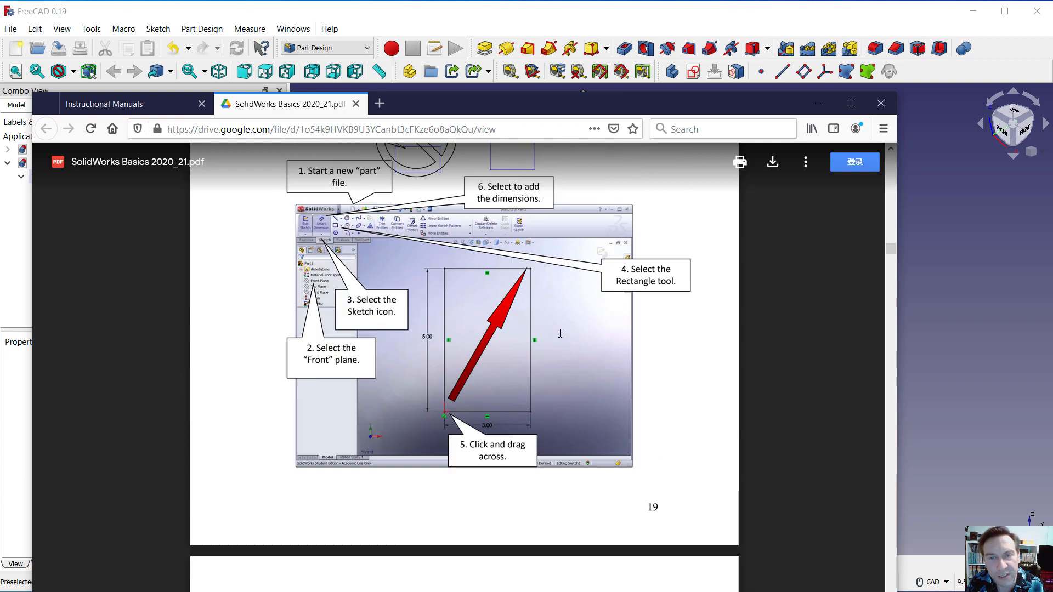
pyautogui.scroll(-15, 670, 424)
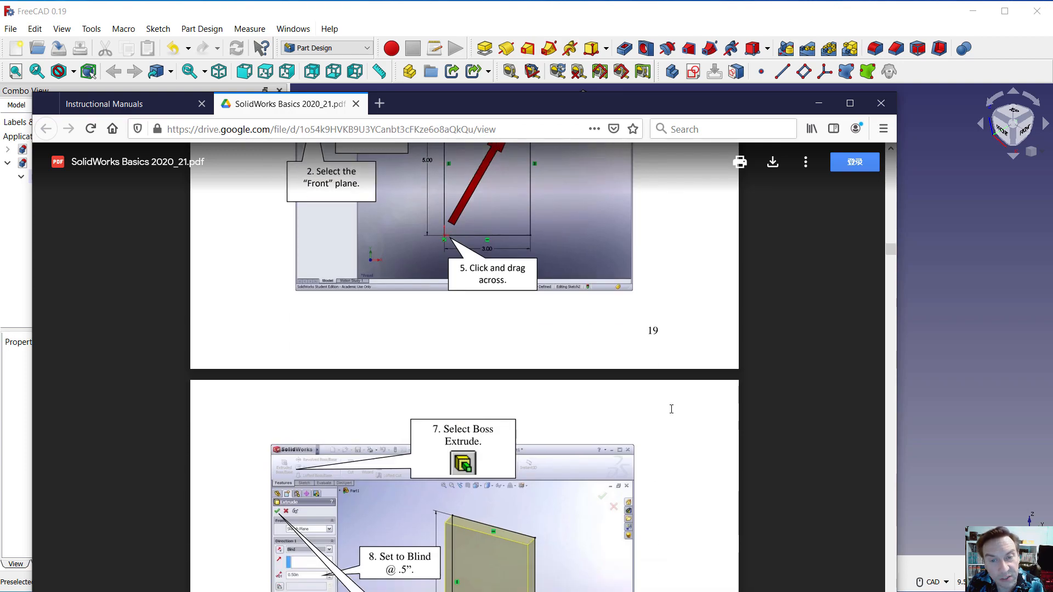
pyautogui.scroll(-20, 652, 384)
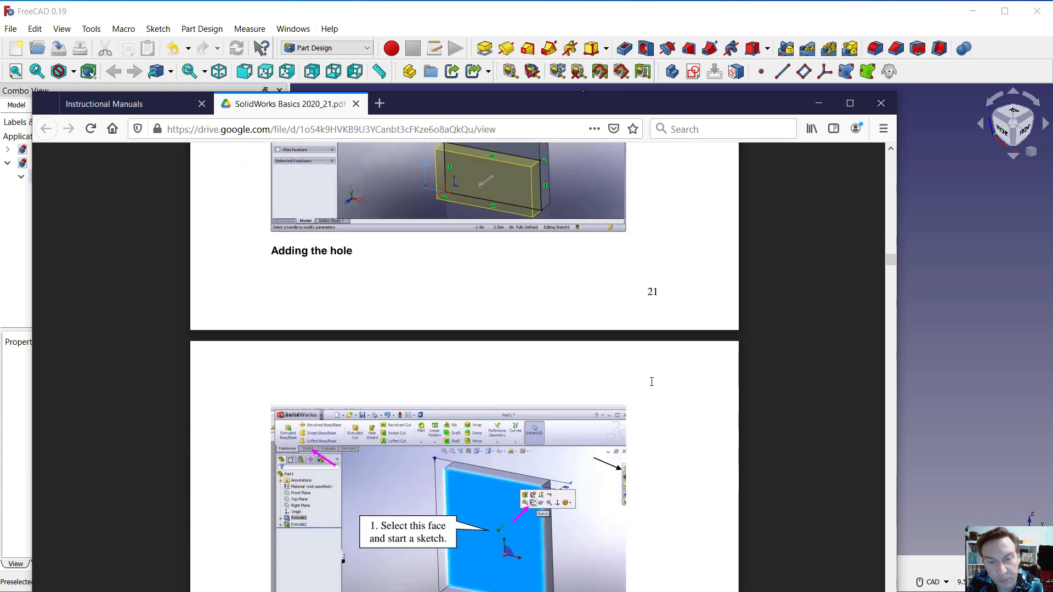
pyautogui.scroll(-15, 638, 363)
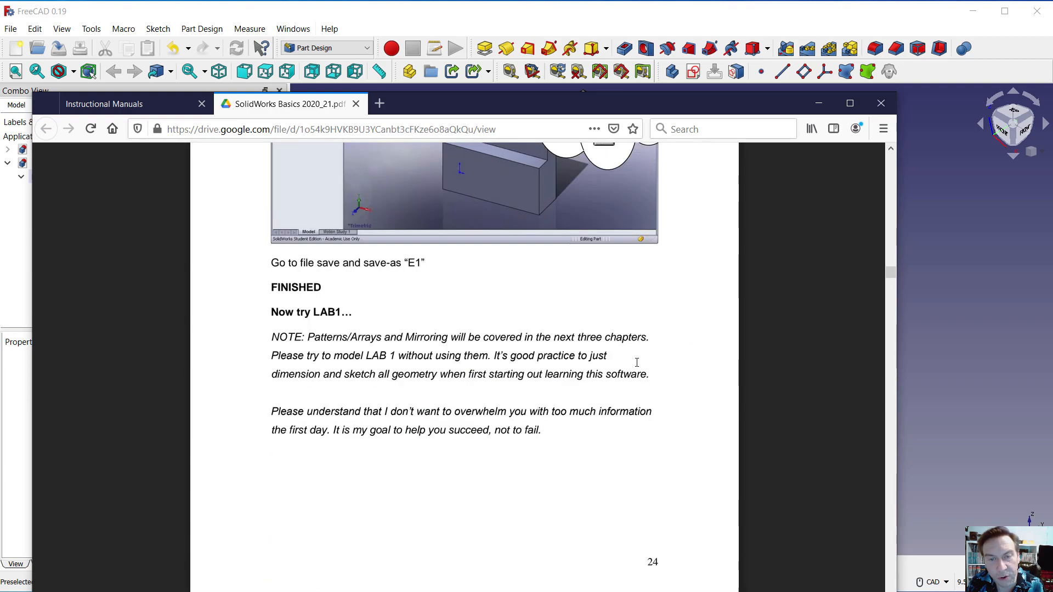
pyautogui.scroll(3, 636, 361)
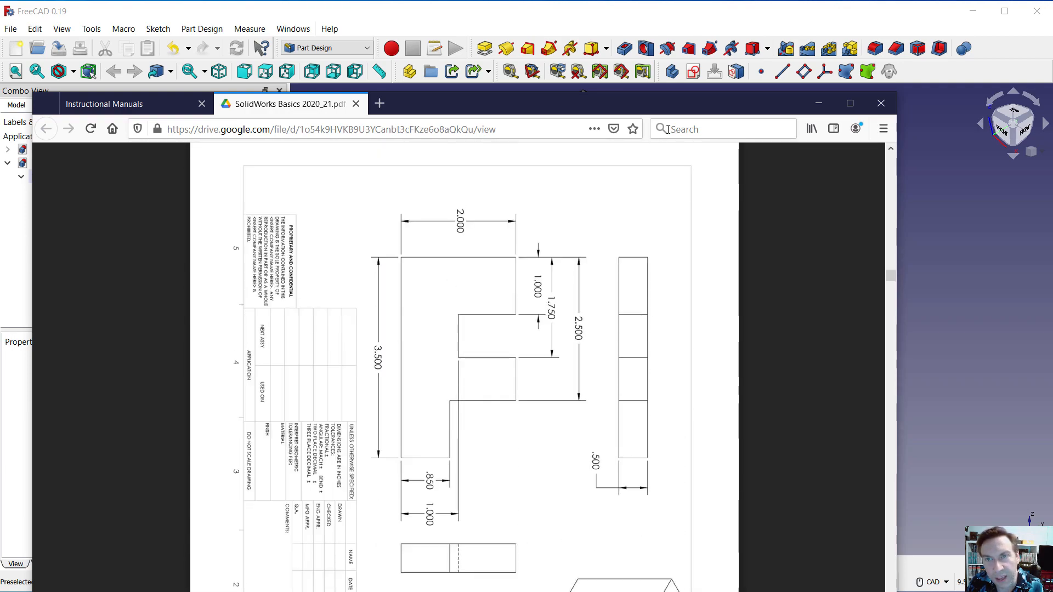
# Move the browser window with the L1 drawing aside so the FreeCAD model window is uncovered.
pyautogui.moveTo(643, 101); pyautogui.dragTo(631, 63)
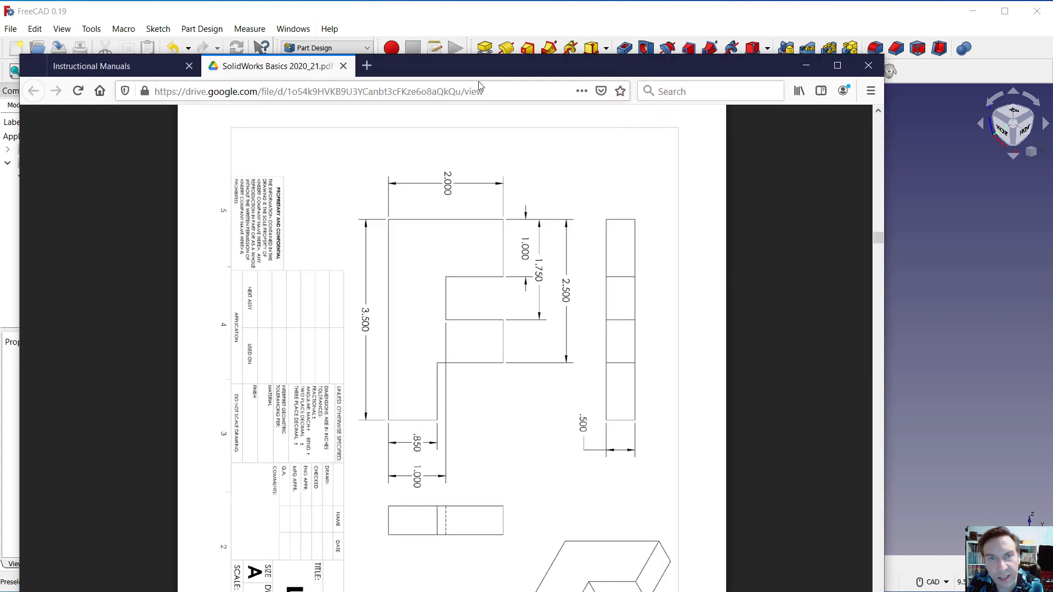
pyautogui.moveTo(481, 66); pyautogui.dragTo(513, 26)
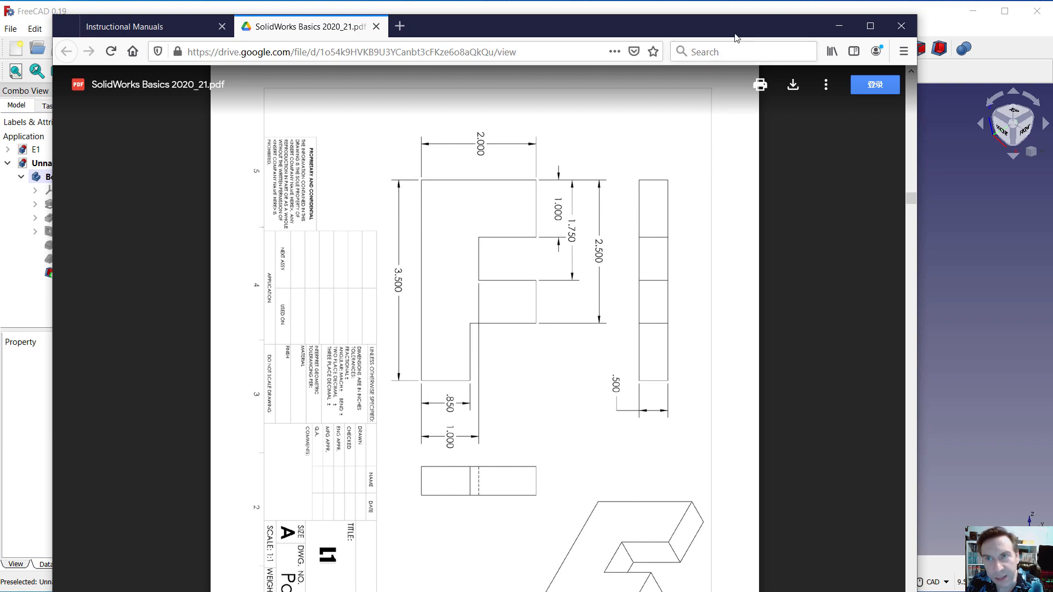
pyautogui.moveTo(737, 29); pyautogui.dragTo(0, 40)
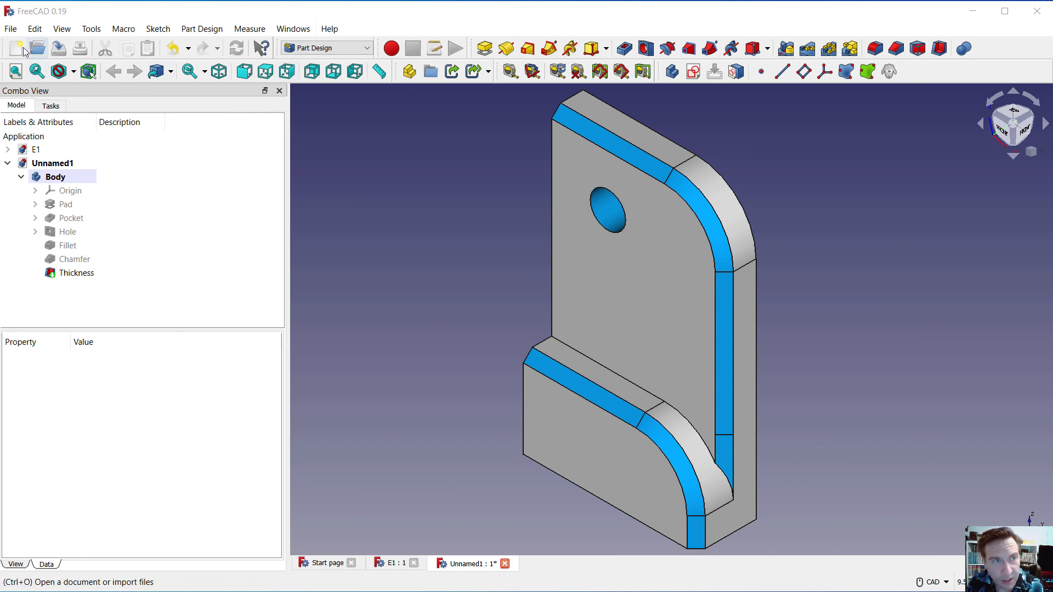
# Save the coloured plate document to the Desktop under the name E1b.
pyautogui.click(10, 28)
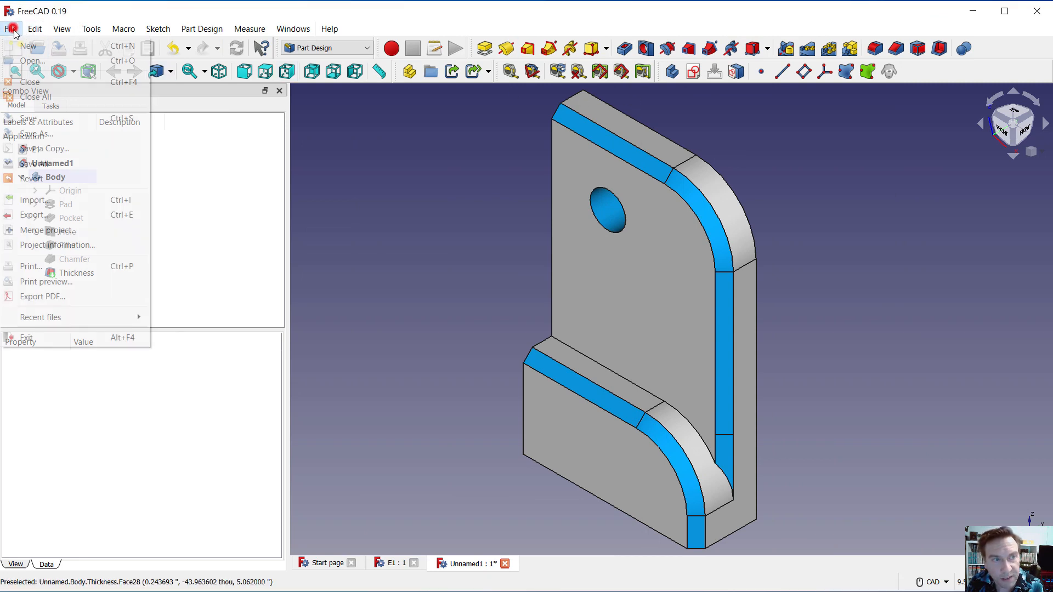
pyautogui.moveTo(35, 29)
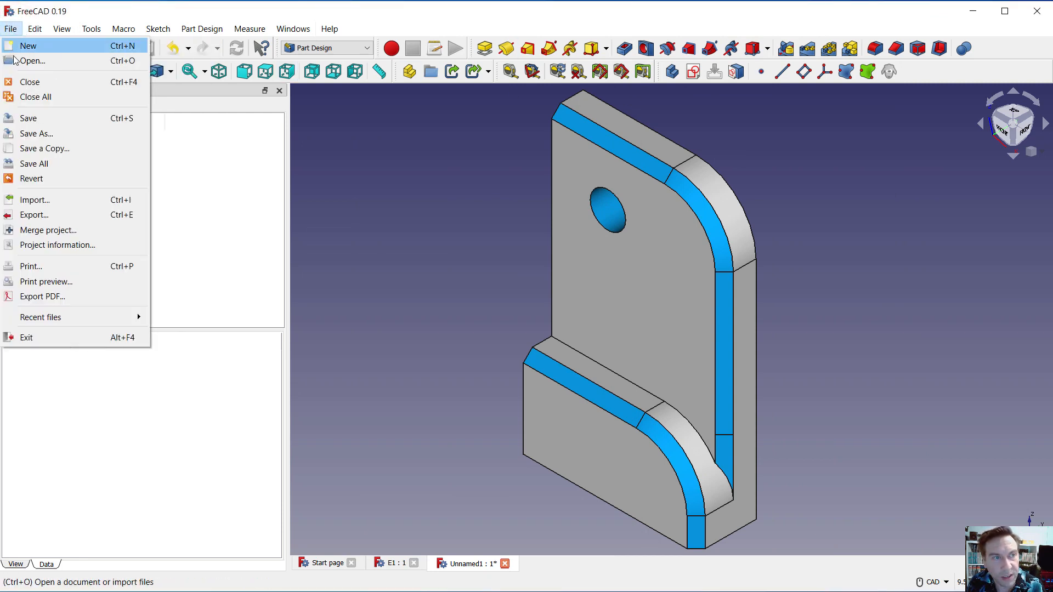
pyautogui.click(29, 134)
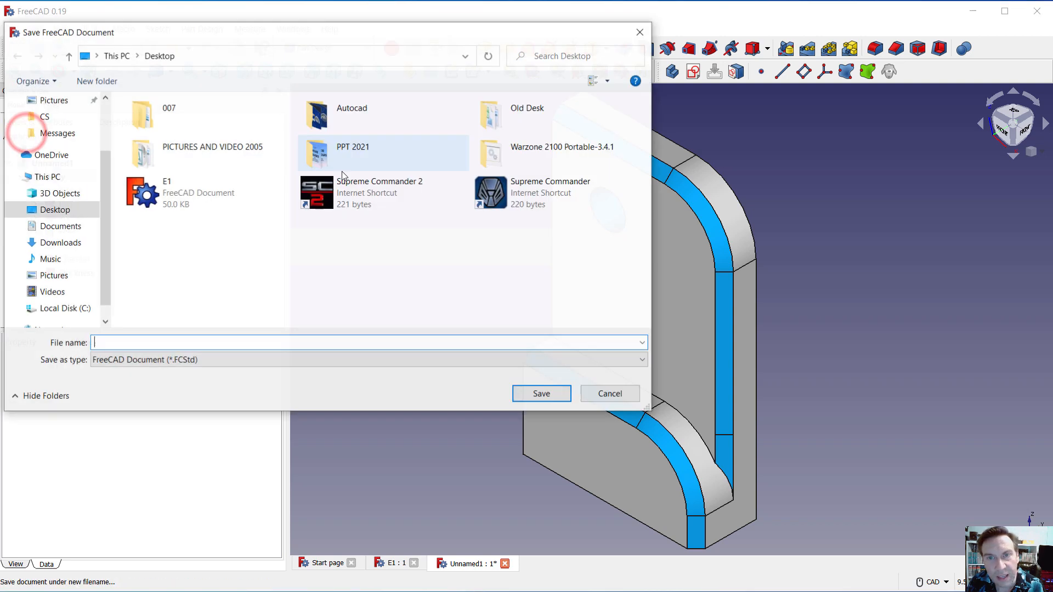
pyautogui.write('E1')
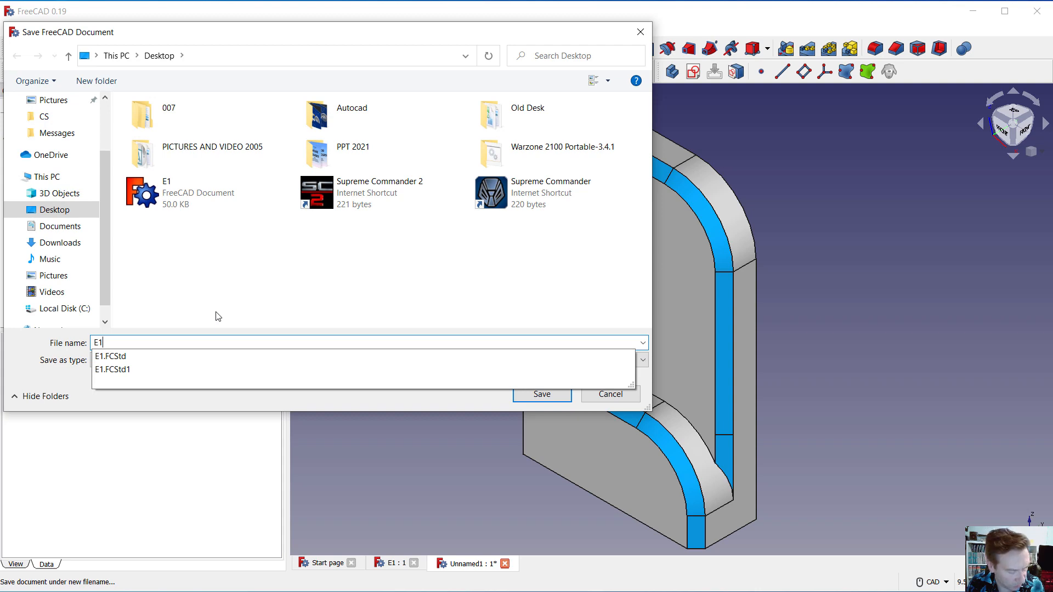
pyautogui.write('b')
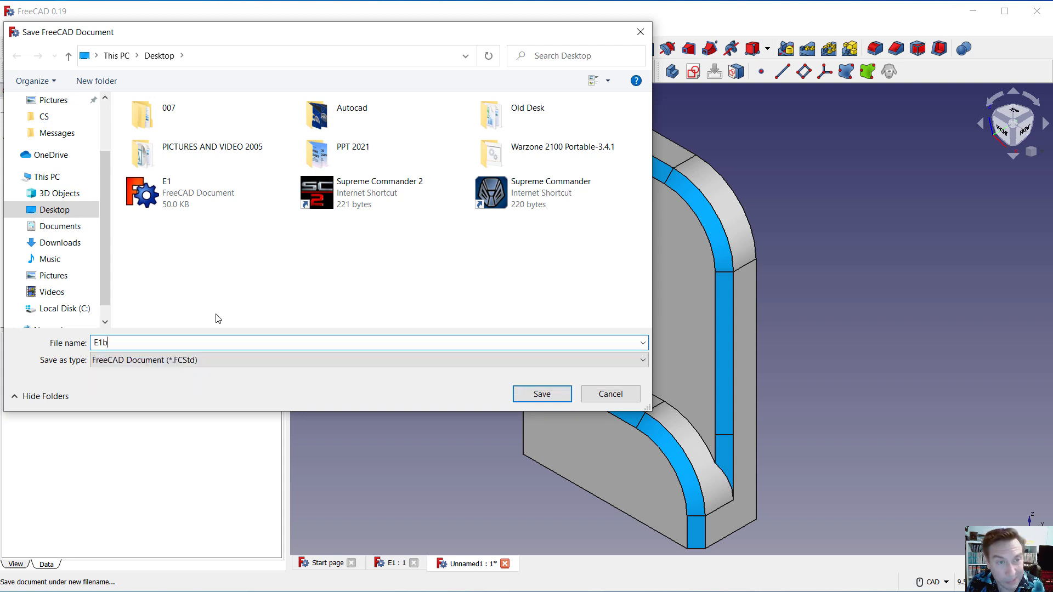
pyautogui.click(554, 393)
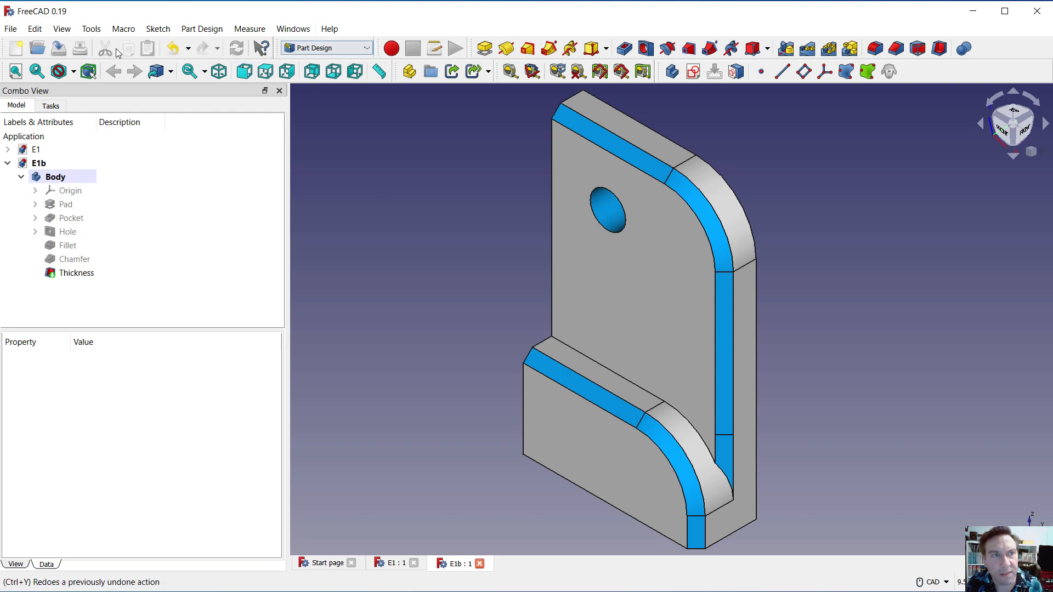
# Create a new document with a body and start a sketch on the XZ plane.
pyautogui.click(17, 48)
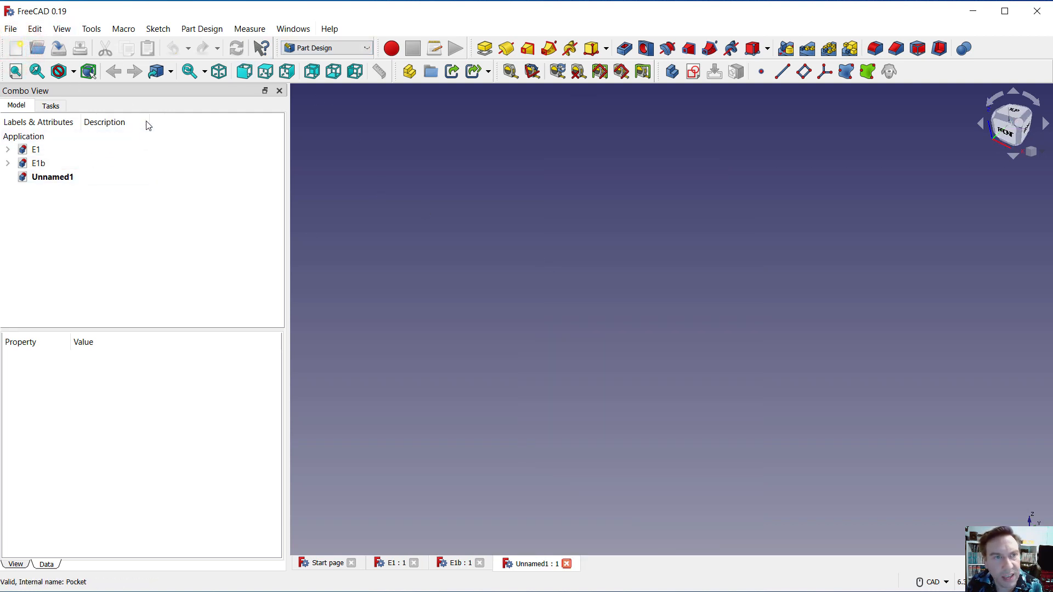
pyautogui.click(56, 106)
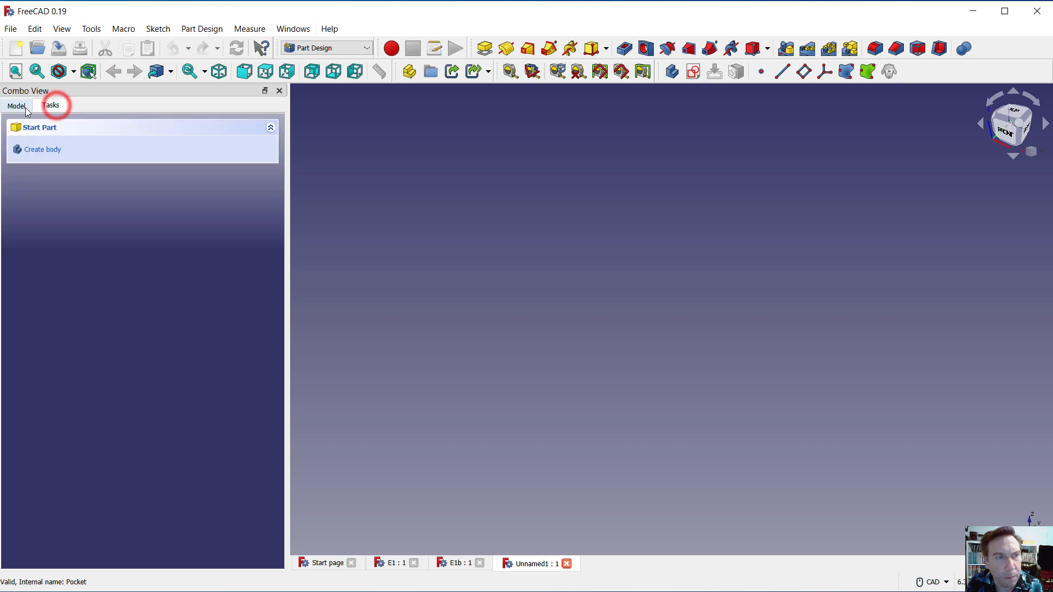
pyautogui.click(43, 150)
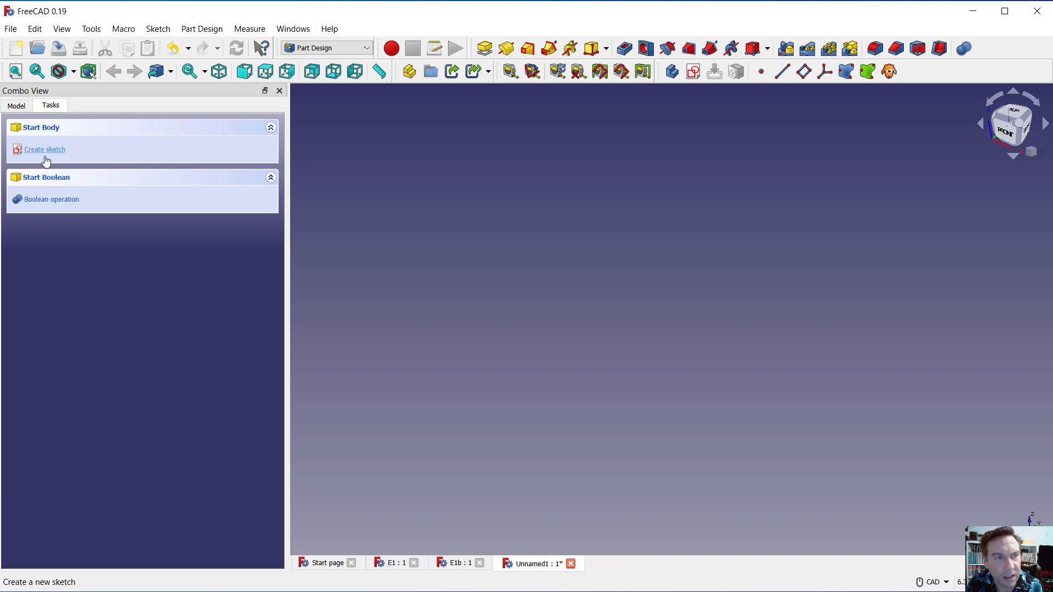
pyautogui.click(45, 150)
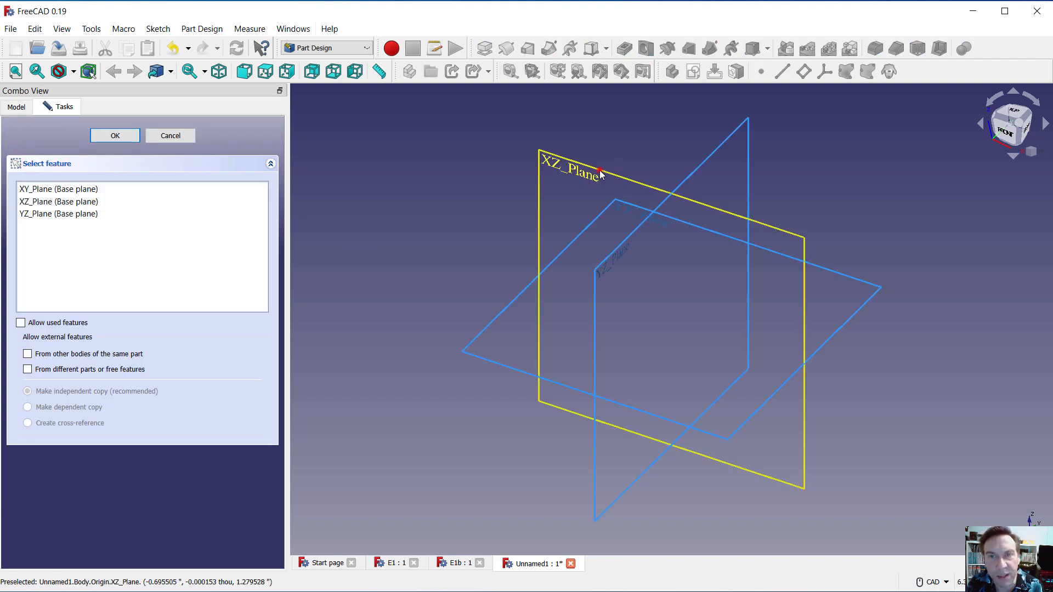
pyautogui.click(600, 173)
pyautogui.click(127, 137)
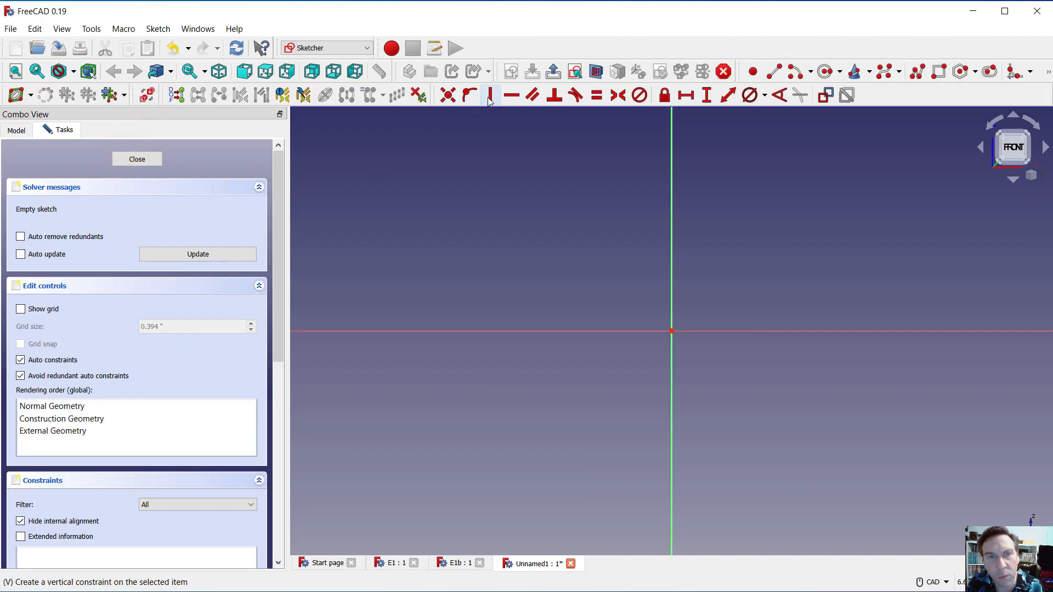
# Sketch two lines from the origin: one about 1.54 in up the vertical axis and one about 2.84 in right along the horizontal axis.
pyautogui.click(775, 72)
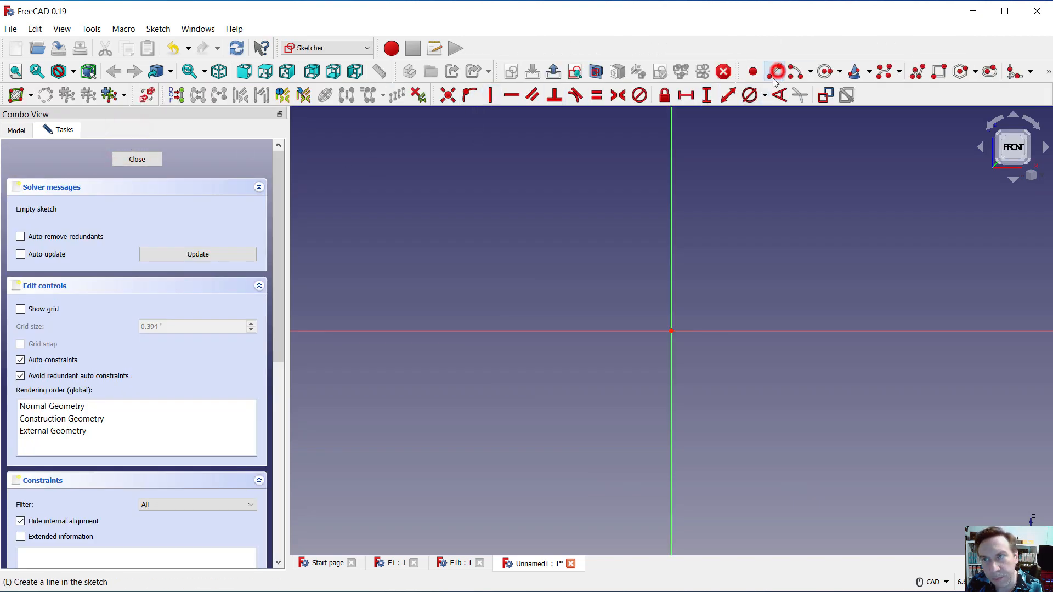
pyautogui.click(672, 331)
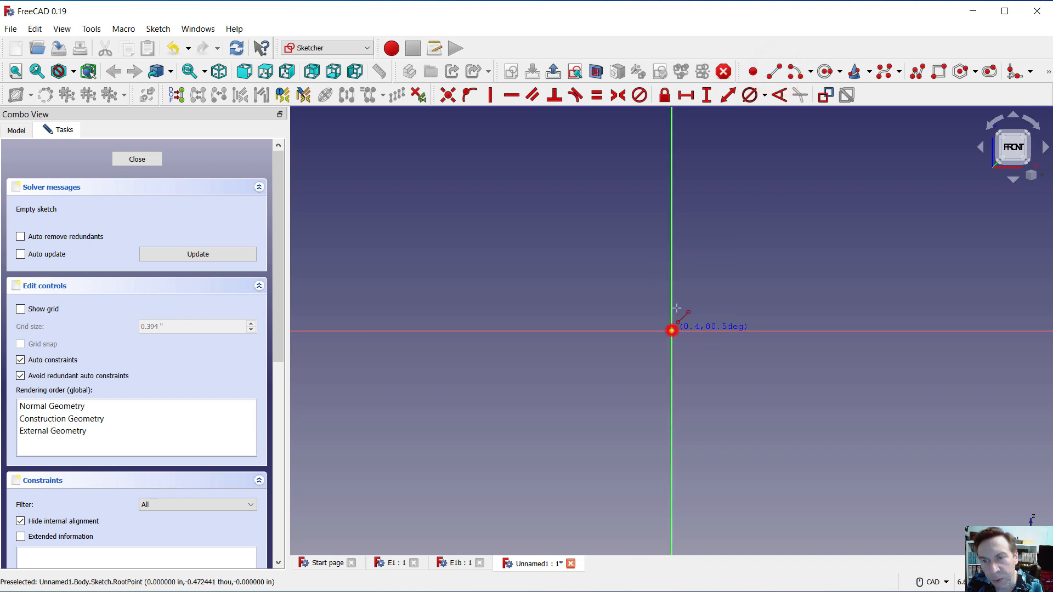
pyautogui.click(672, 155)
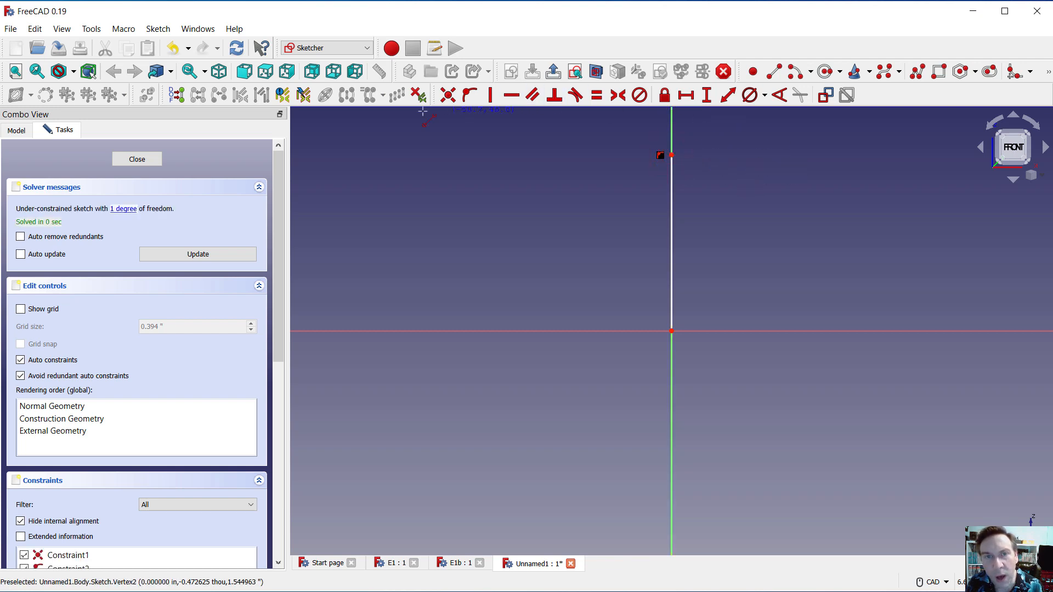
pyautogui.click(672, 331)
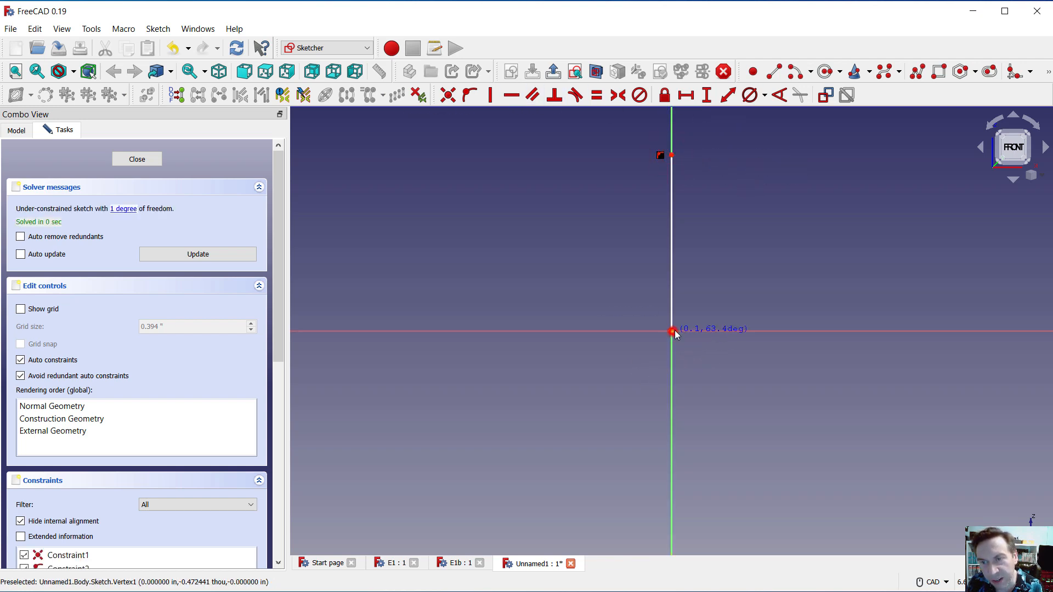
pyautogui.click(995, 331)
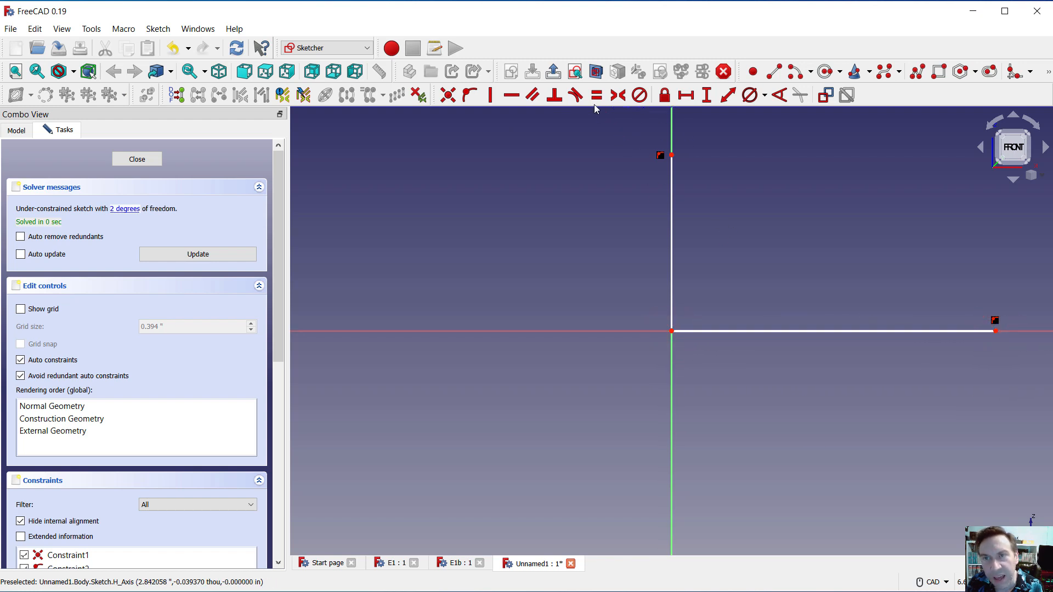
# Constrain the horizontal length of the base line to 3.5 in.
pyautogui.click(691, 98)
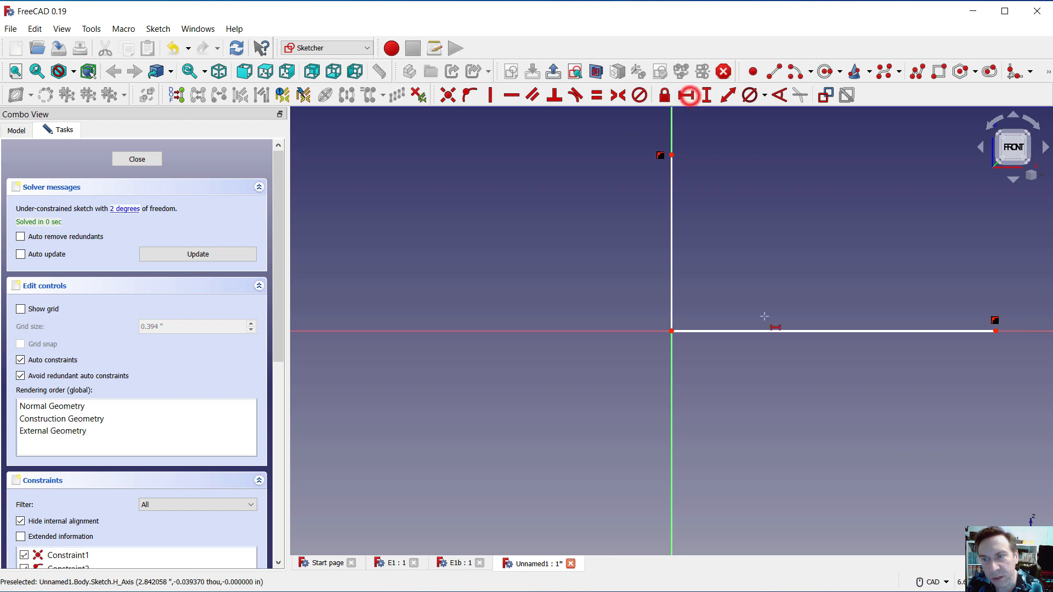
pyautogui.click(773, 332)
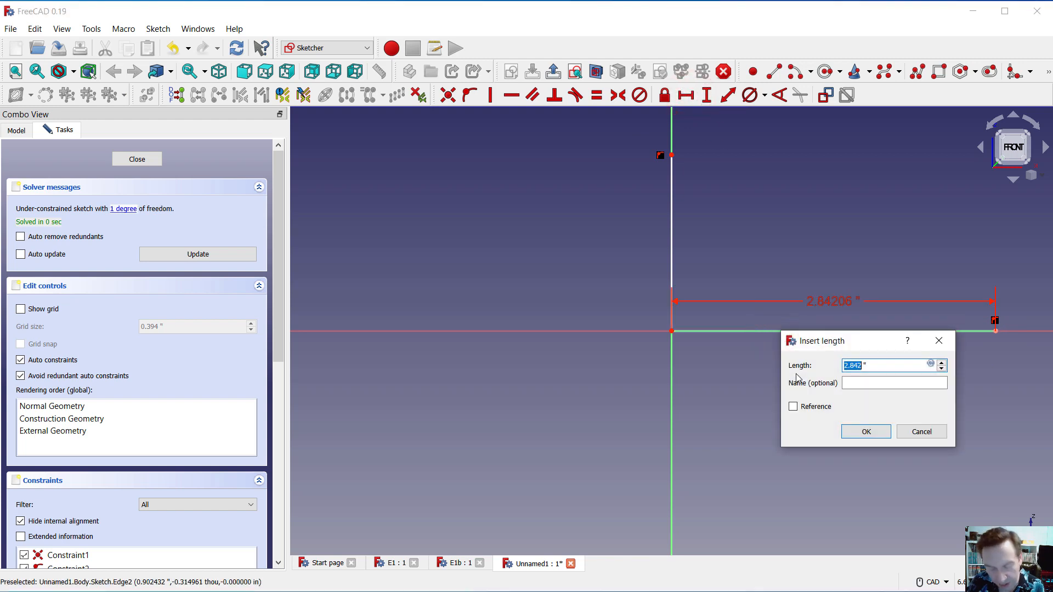
pyautogui.write('3.5')
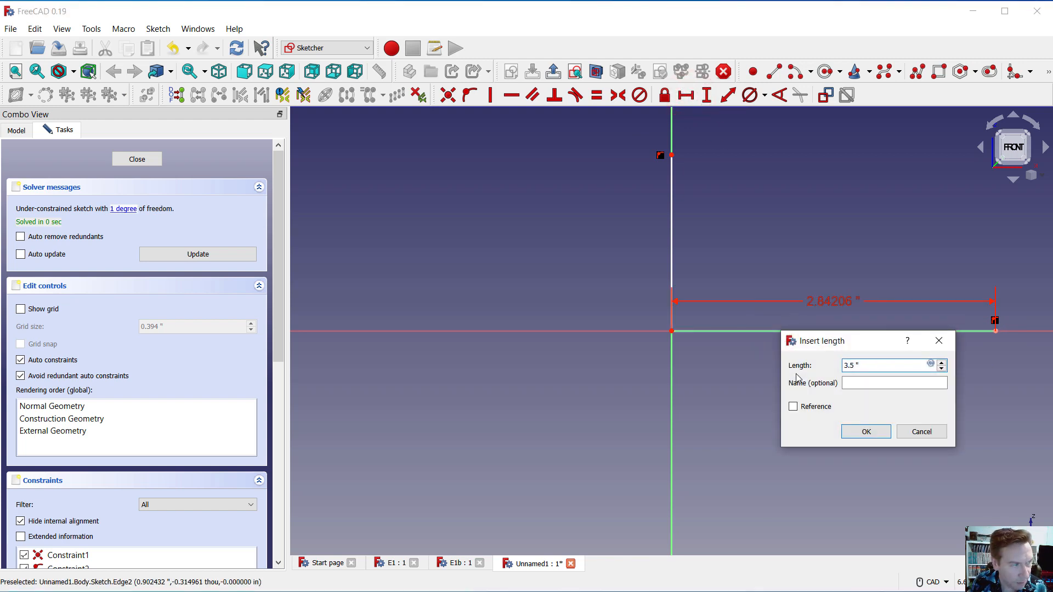
pyautogui.press('Return')
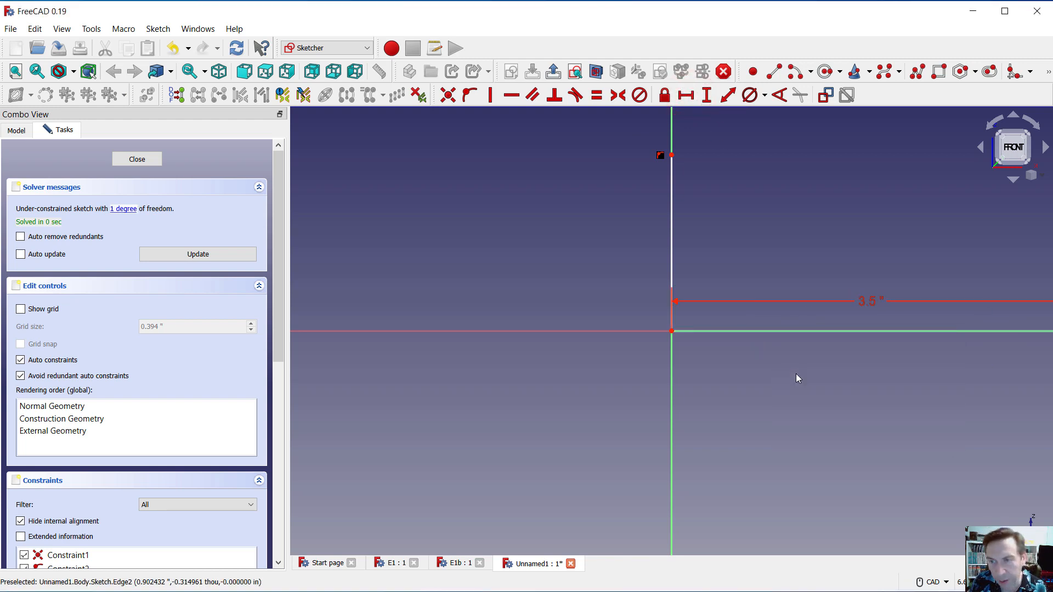
# Constrain the length of the vertical line on the axis to 2 in.
pyautogui.click(727, 96)
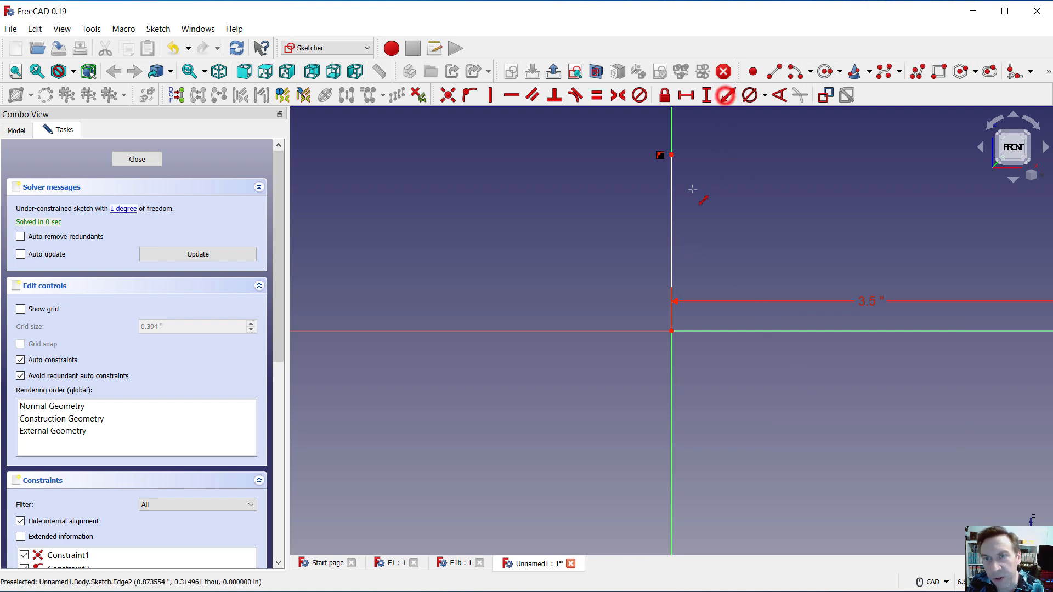
pyautogui.click(671, 206)
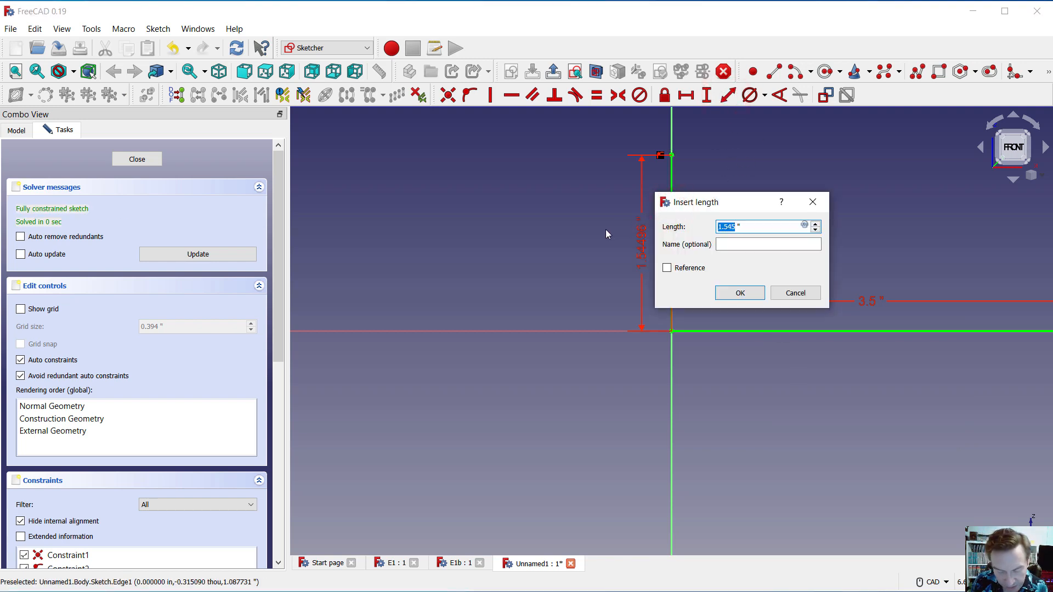
pyautogui.write('2')
pyautogui.press('Return')
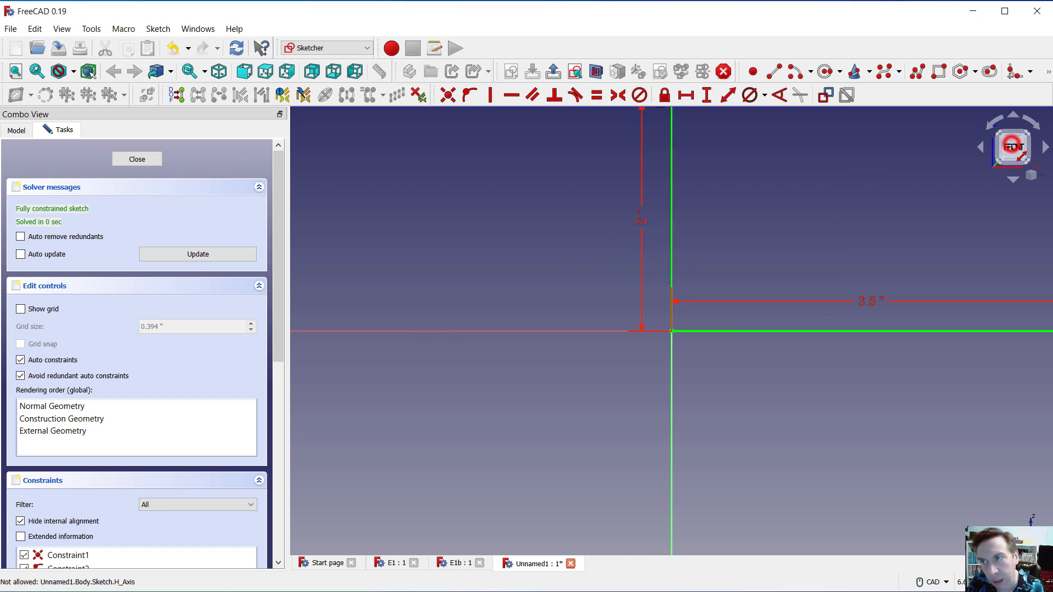
pyautogui.click(16, 72)
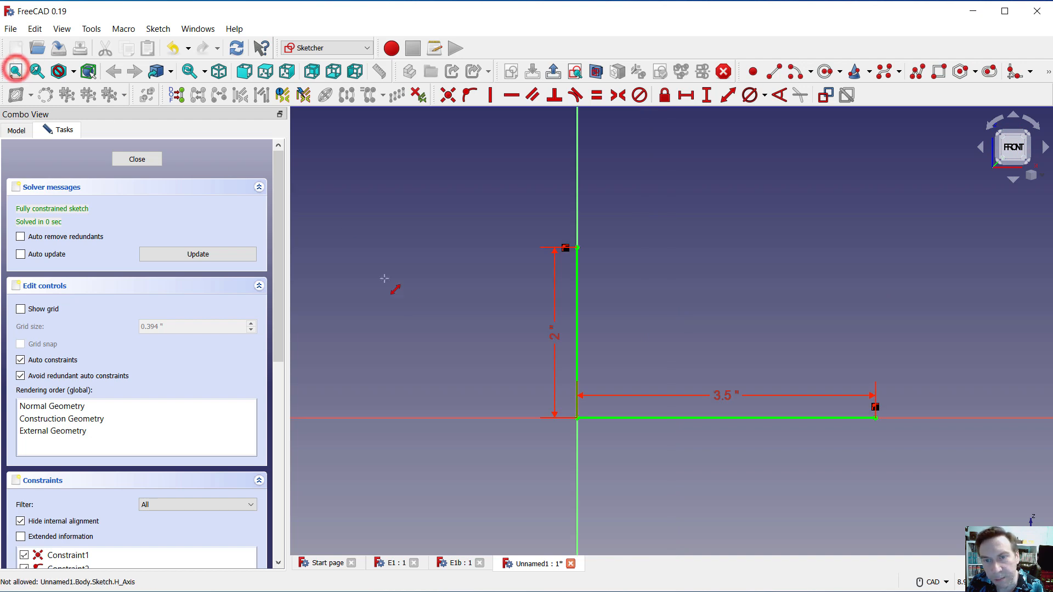
# Sketch connected lines from the vertical line's top: about 0.73 in across, 0.81 in down, 0.58 in across, and back up to the top level.
pyautogui.click(773, 71)
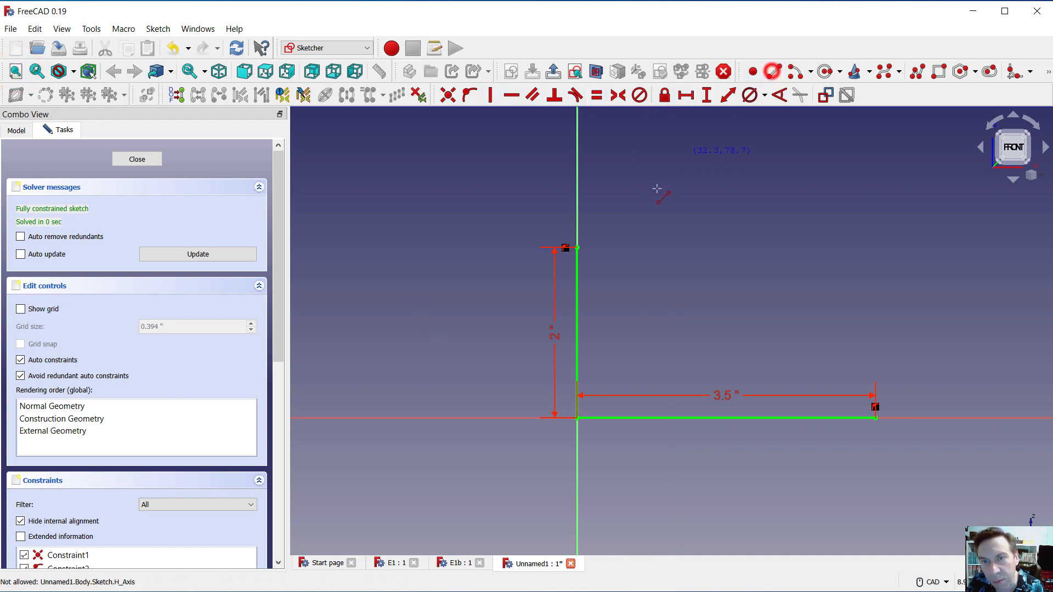
pyautogui.click(577, 248)
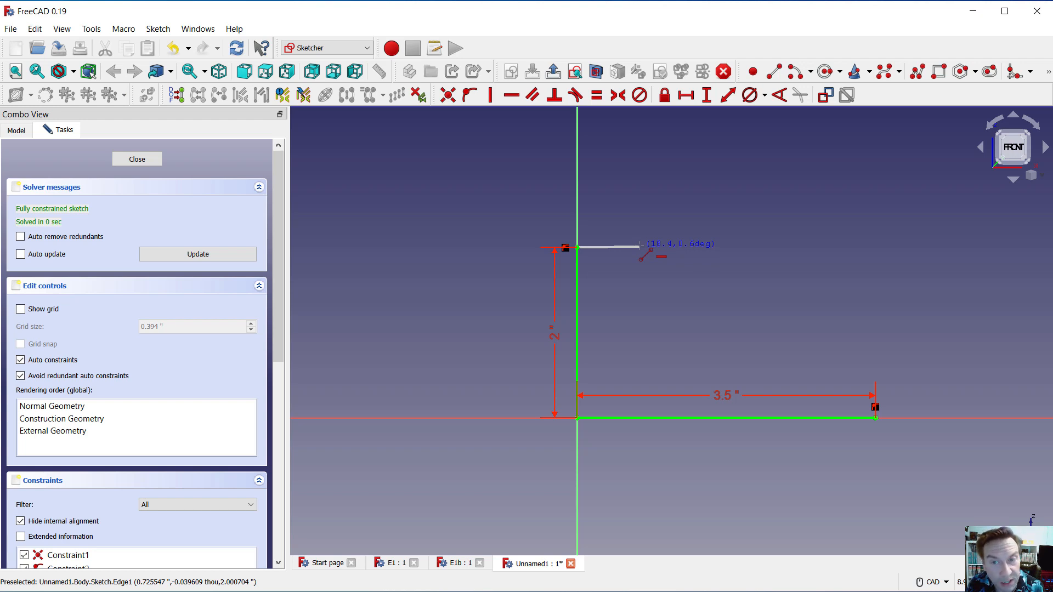
pyautogui.click(640, 247)
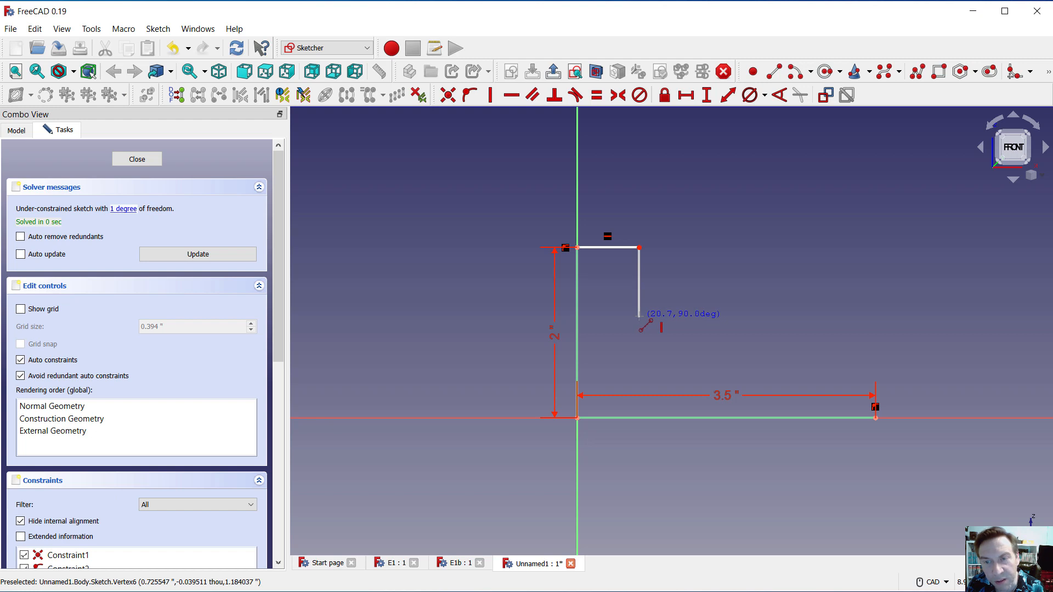
pyautogui.click(640, 316)
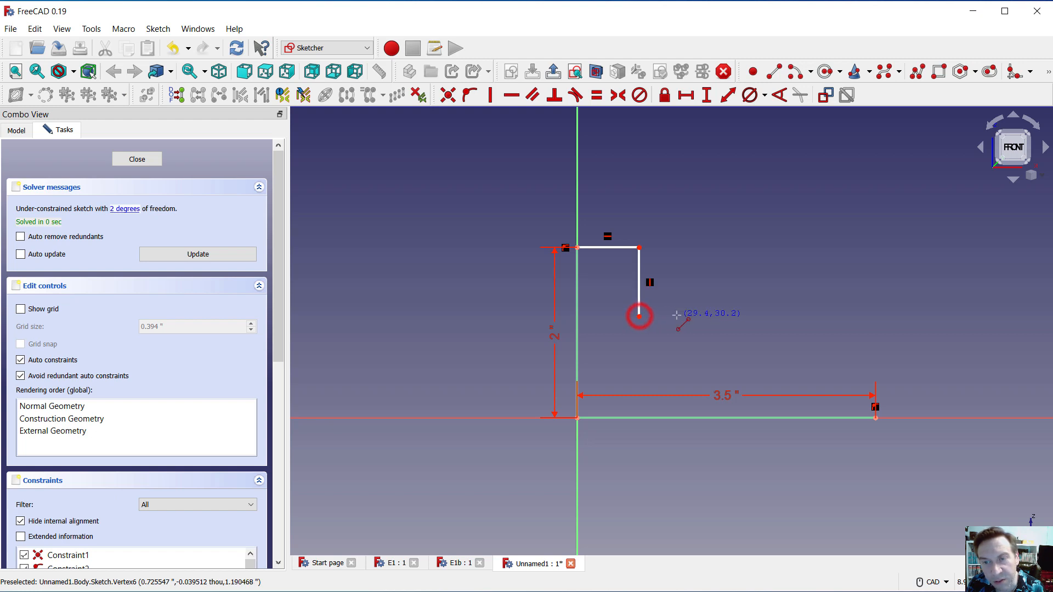
pyautogui.click(640, 317)
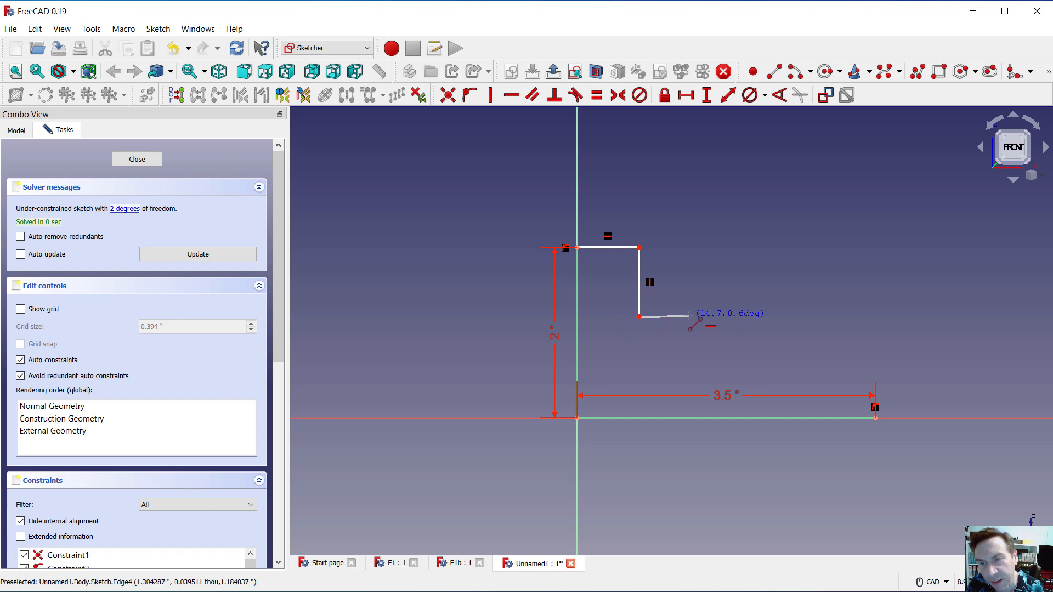
pyautogui.click(689, 317)
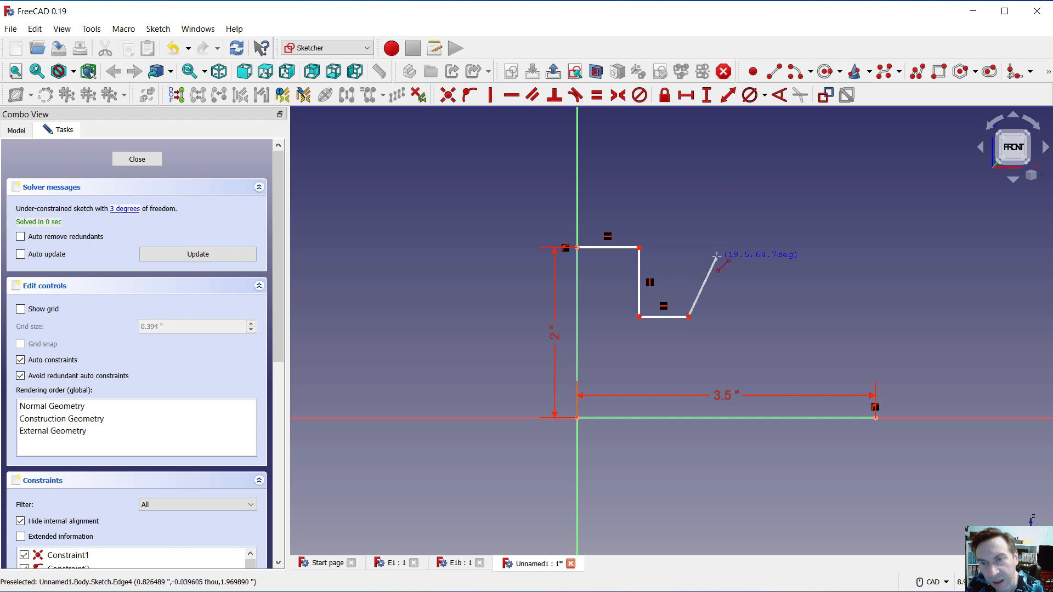
pyautogui.click(689, 247)
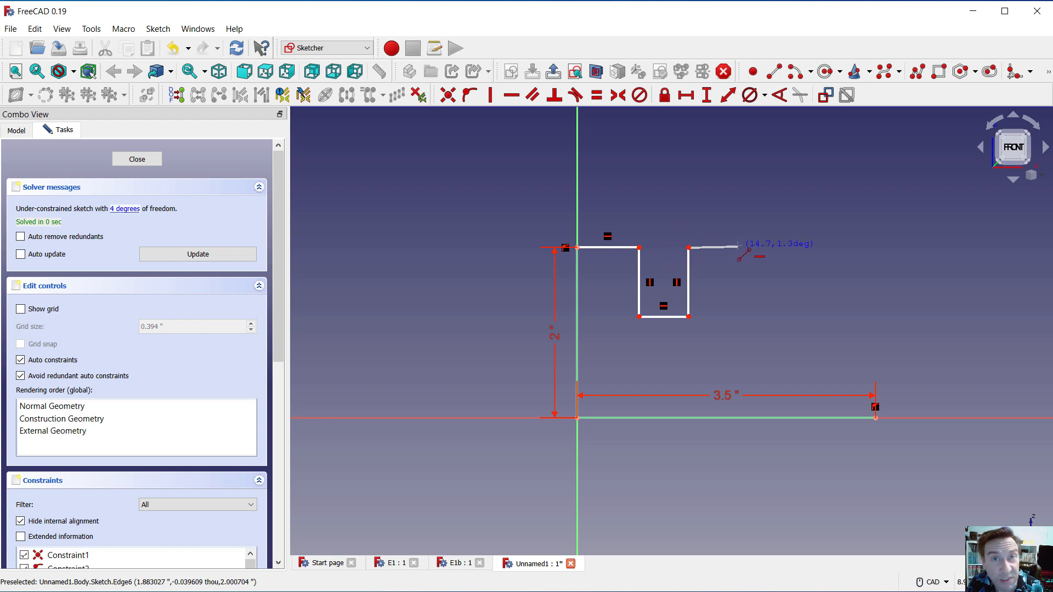
pyautogui.click(737, 246)
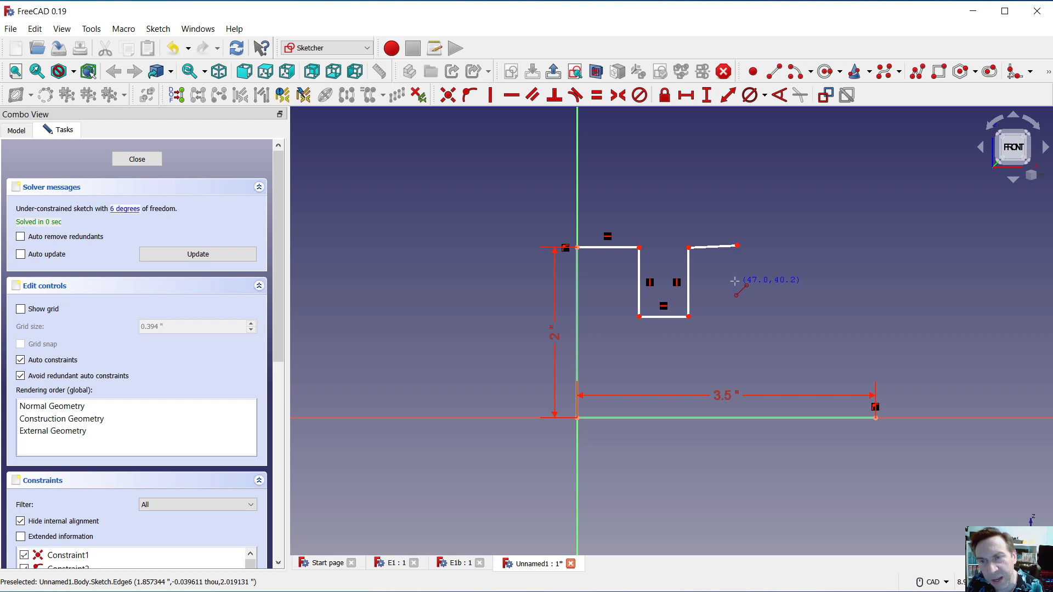
pyautogui.click(174, 51)
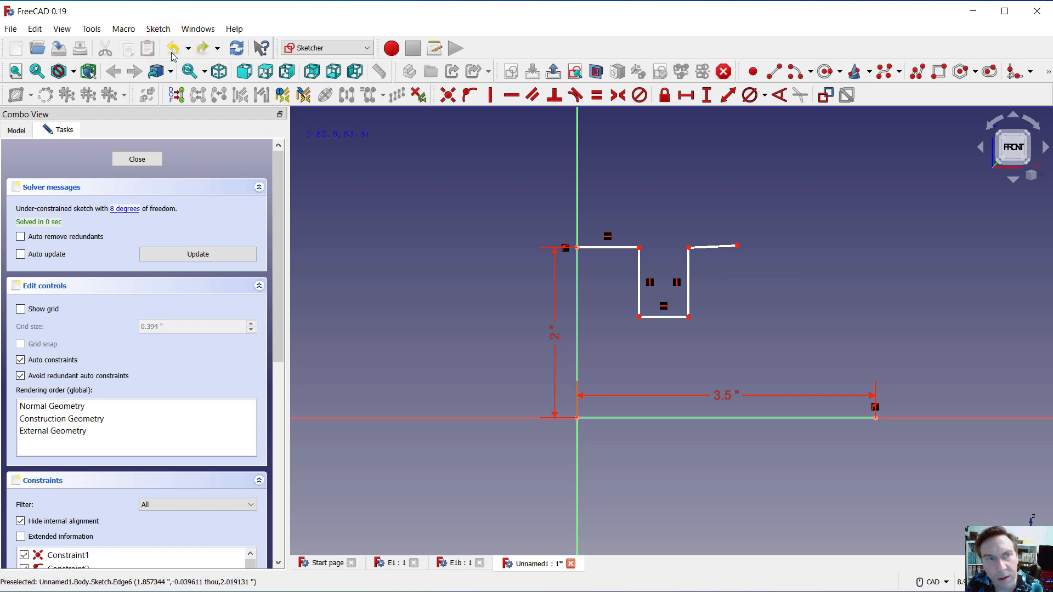
pyautogui.click(174, 50)
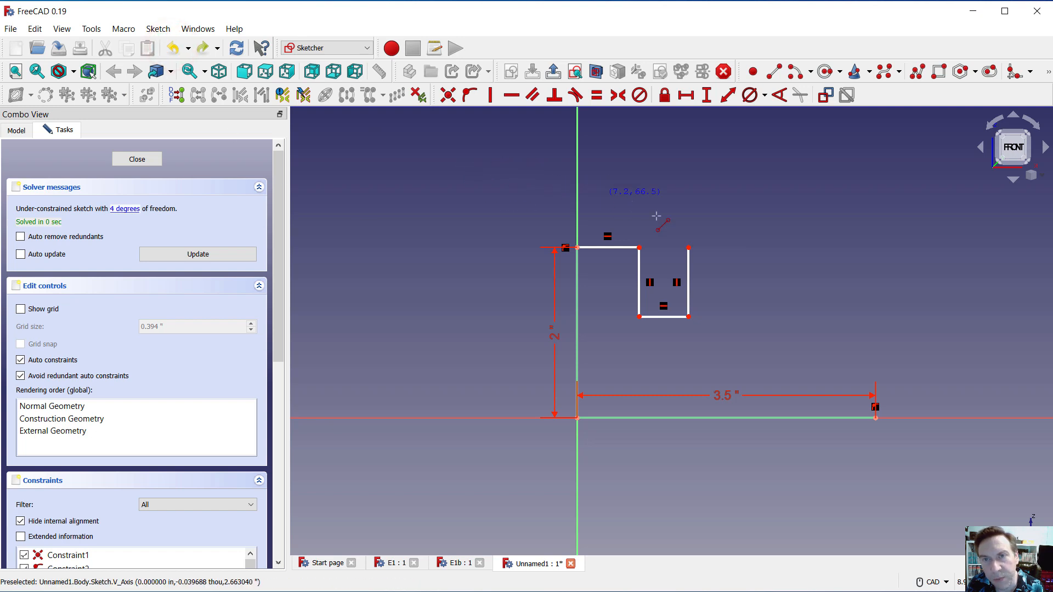
# Continue the outline about 0.55 in across, 1.04 in down and 1.7 in across, close it at the base line's end, and make the closing line vertical.
pyautogui.click(689, 248)
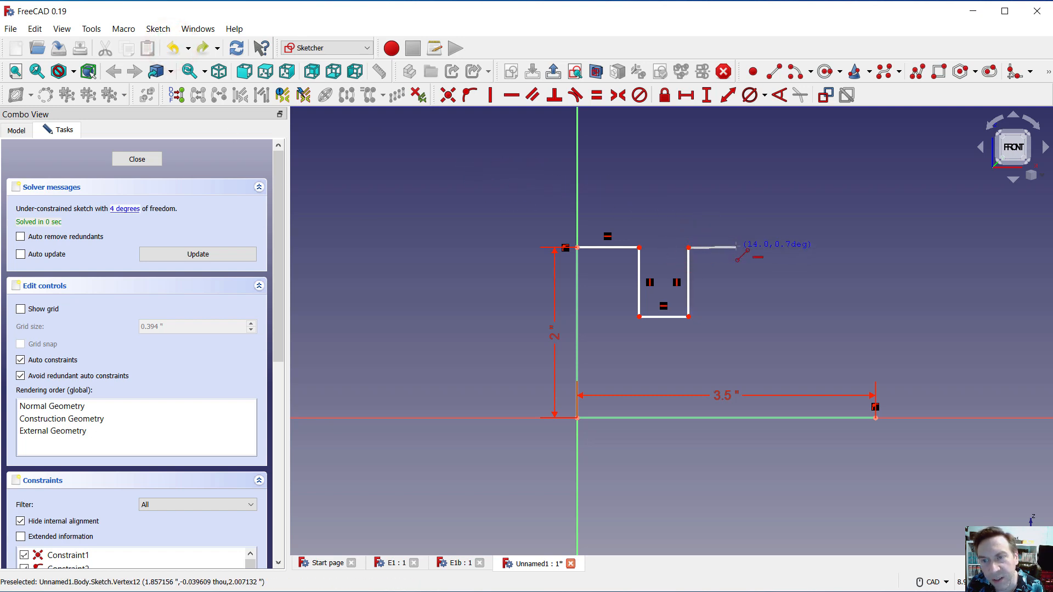
pyautogui.click(736, 248)
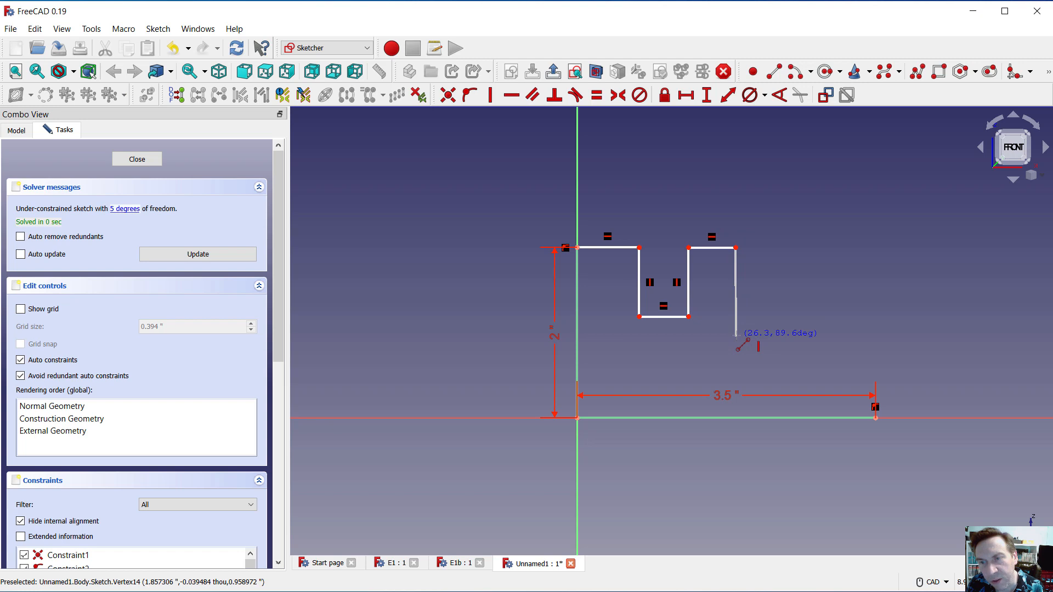
pyautogui.click(736, 336)
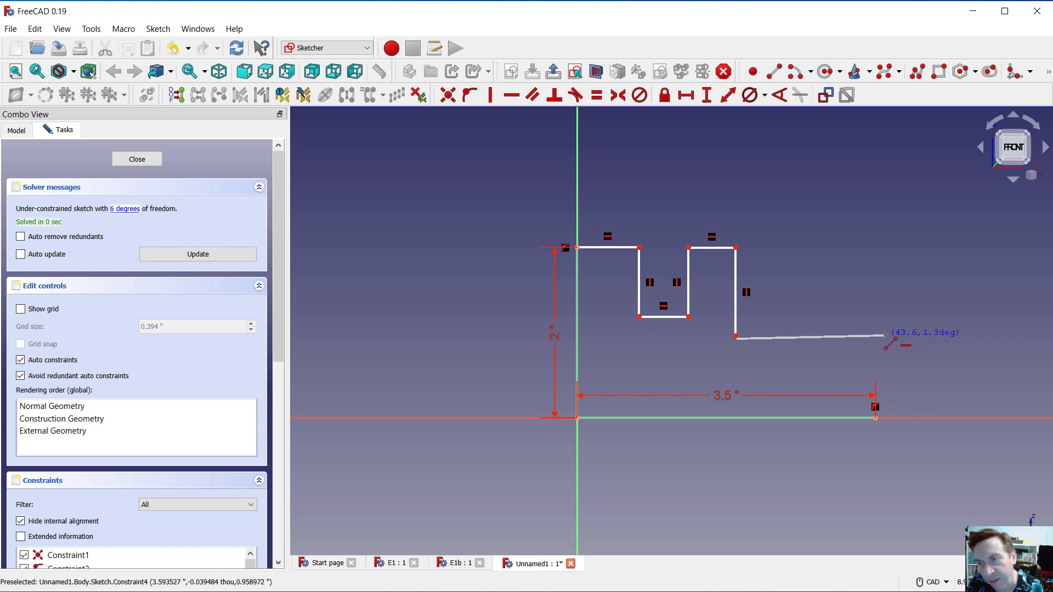
pyautogui.click(884, 337)
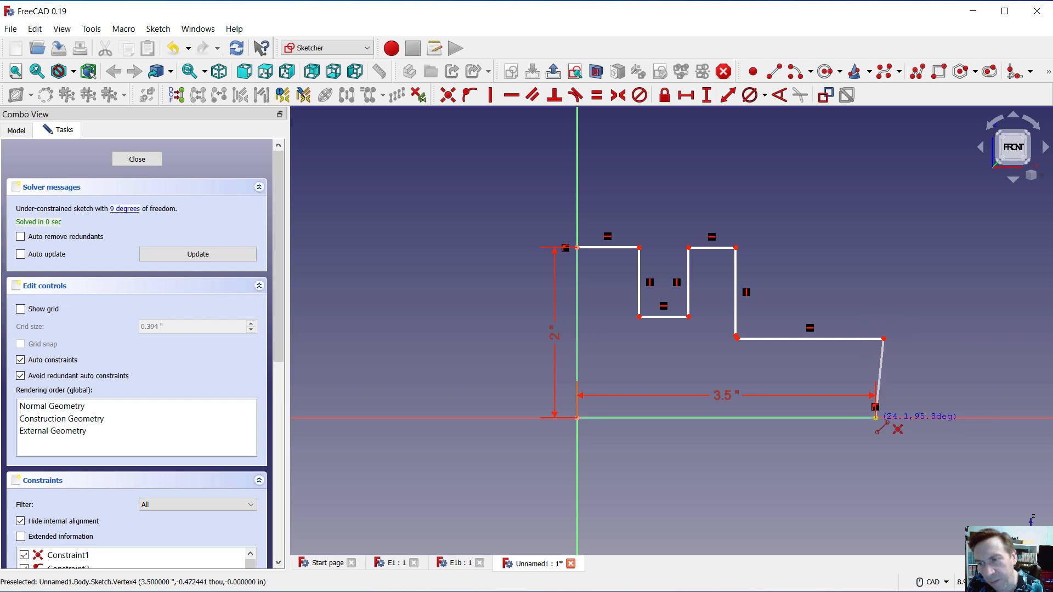
pyautogui.click(876, 418)
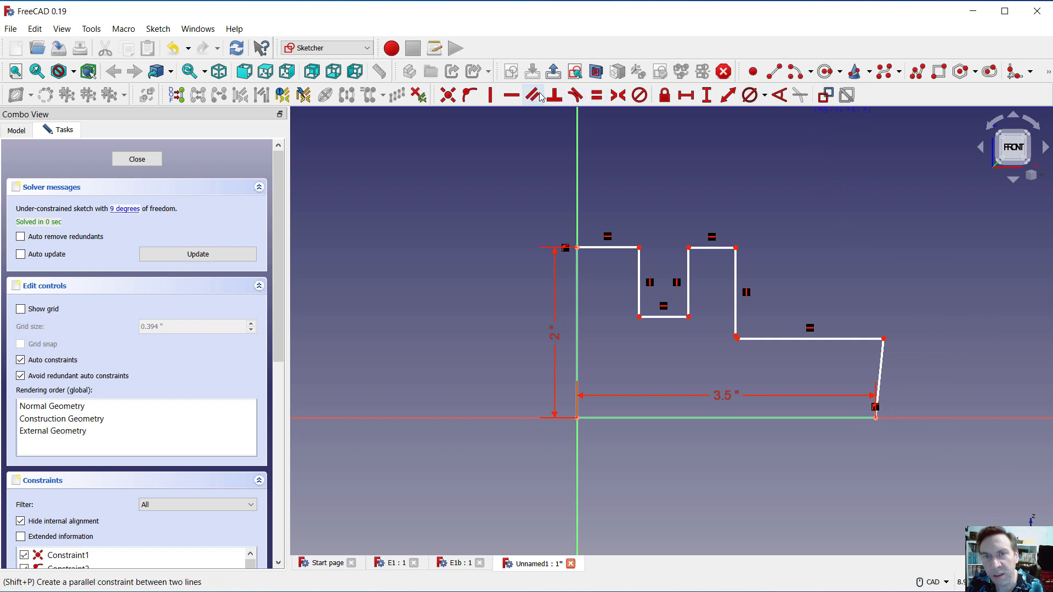
pyautogui.click(490, 95)
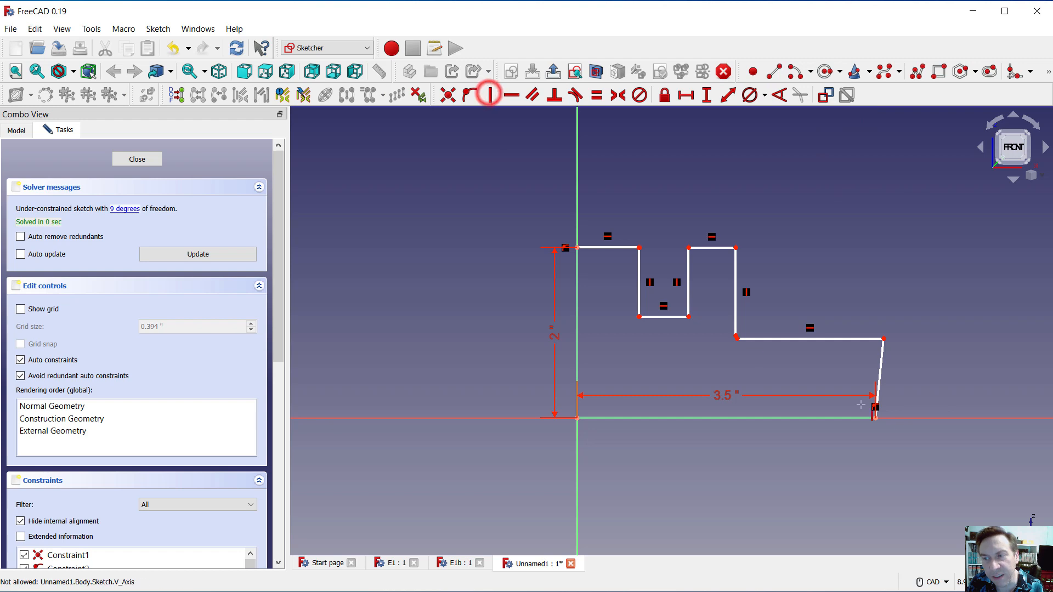
pyautogui.click(880, 373)
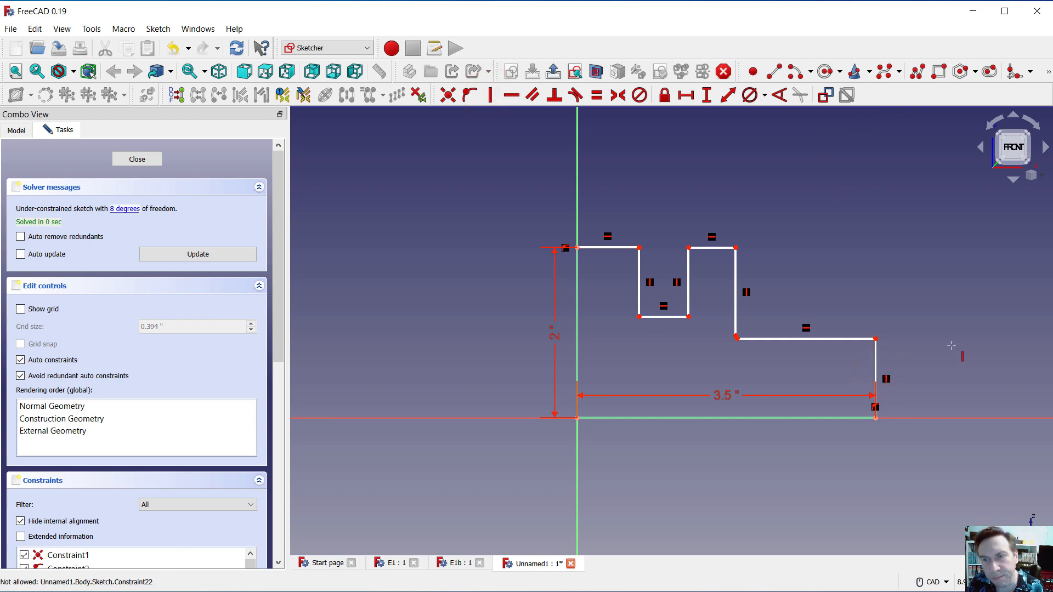
# Constrain the horizontal length of the top line before the notch to 1 in.
pyautogui.click(686, 96)
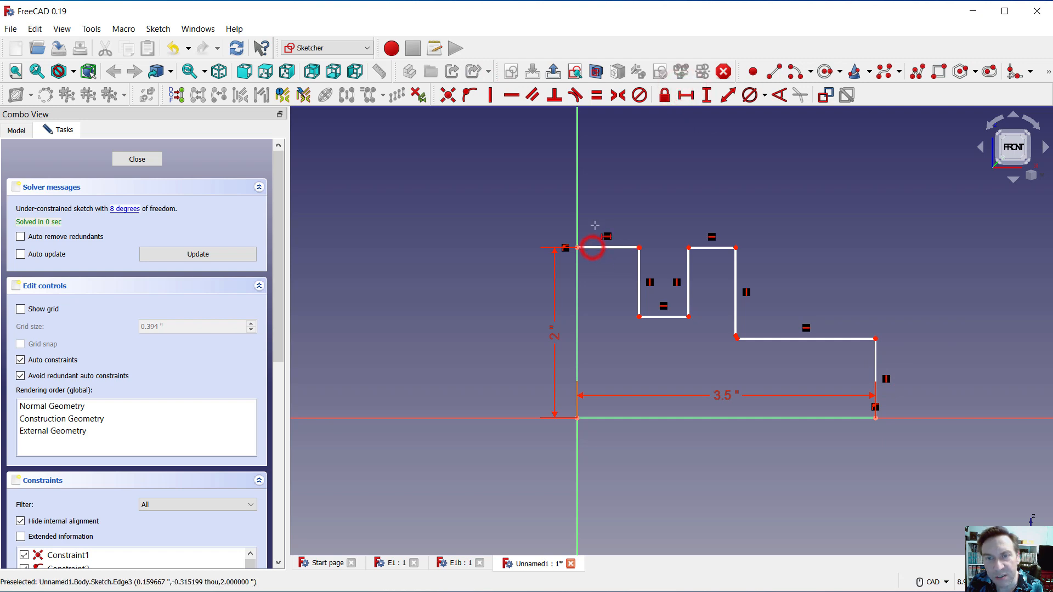
pyautogui.click(592, 248)
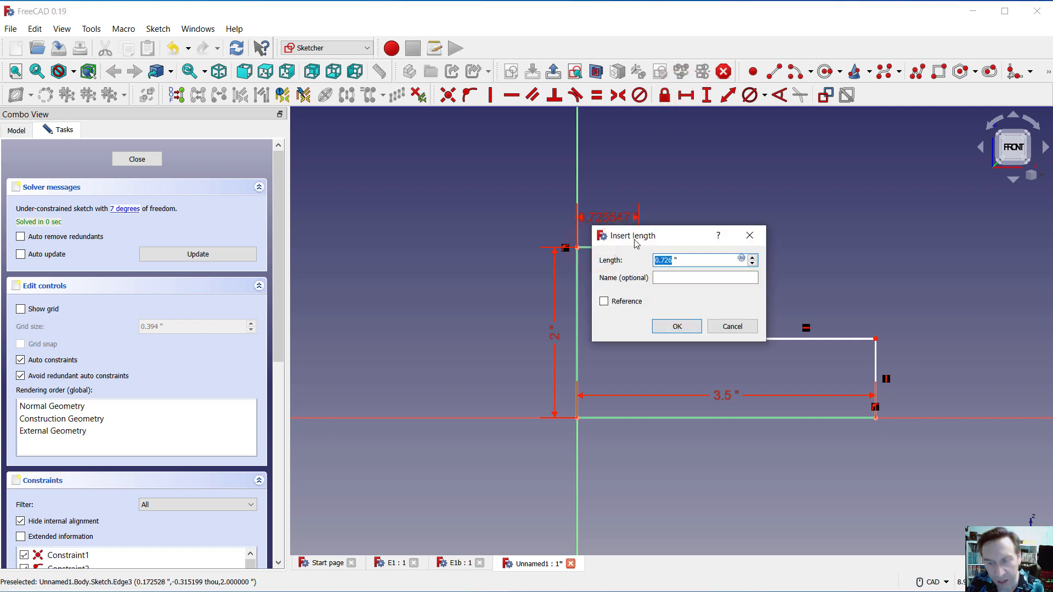
pyautogui.write('1')
pyautogui.press('Return')
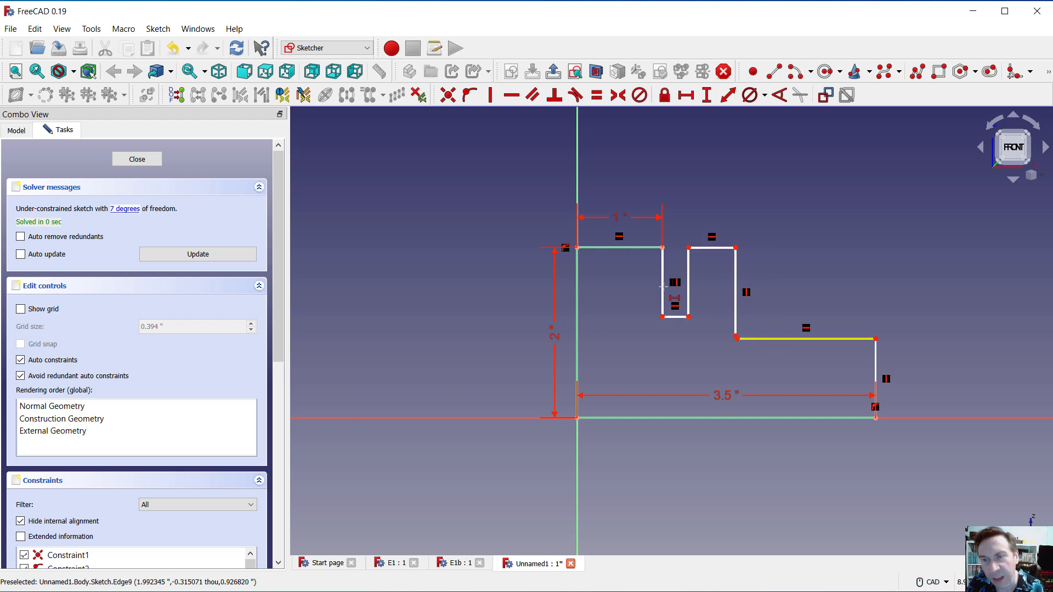
pyautogui.click(577, 280)
pyautogui.click(804, 373)
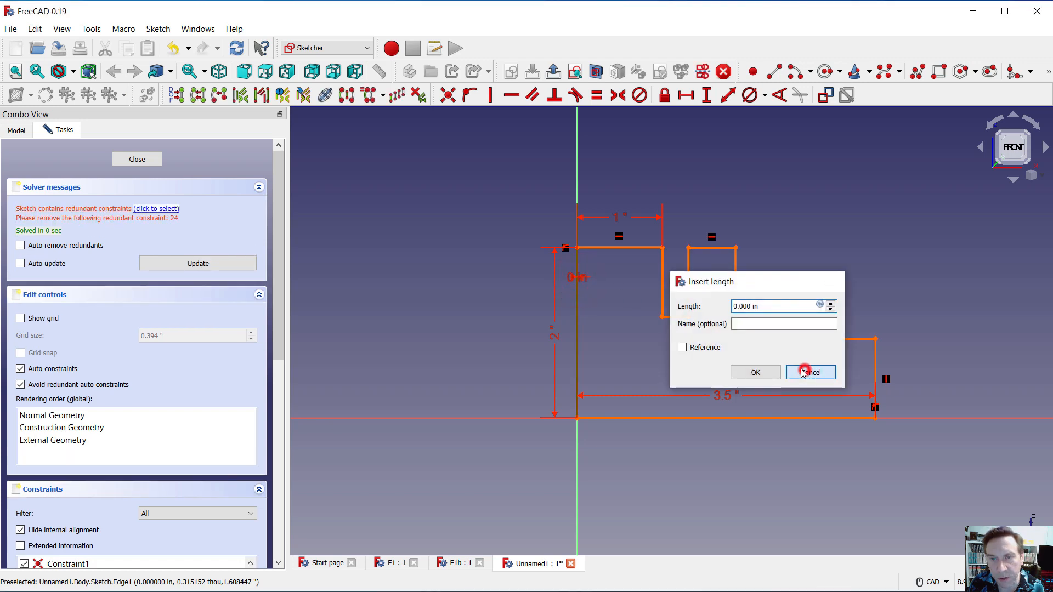
pyautogui.click(686, 95)
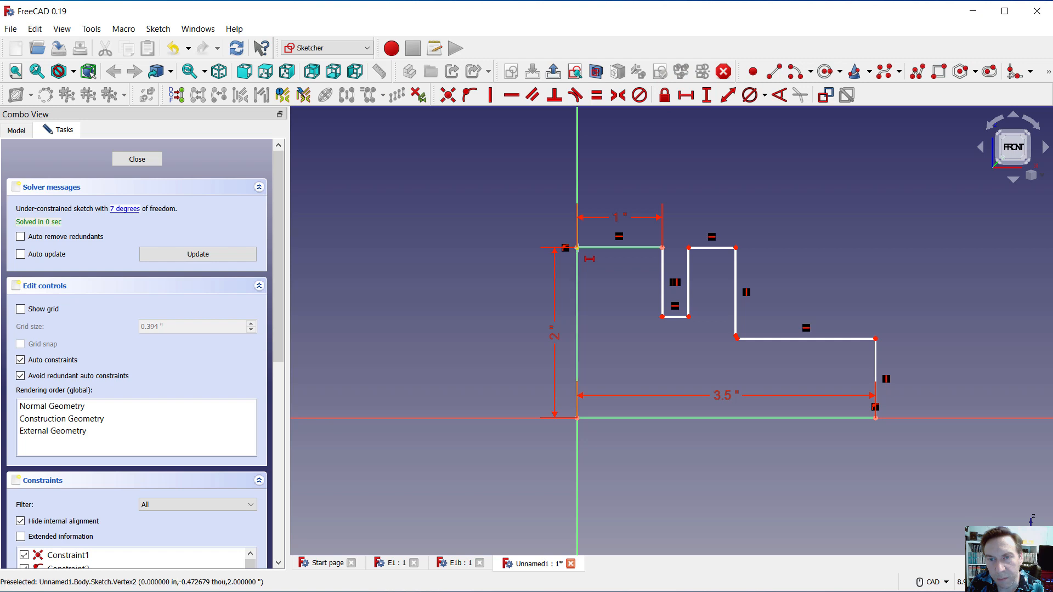
pyautogui.click(579, 258)
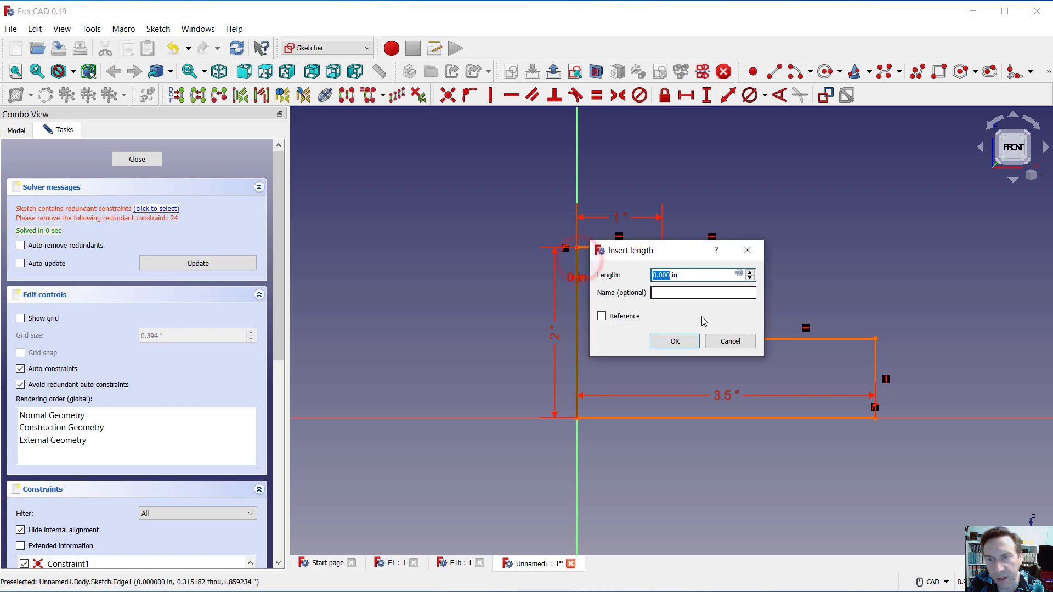
pyautogui.click(726, 340)
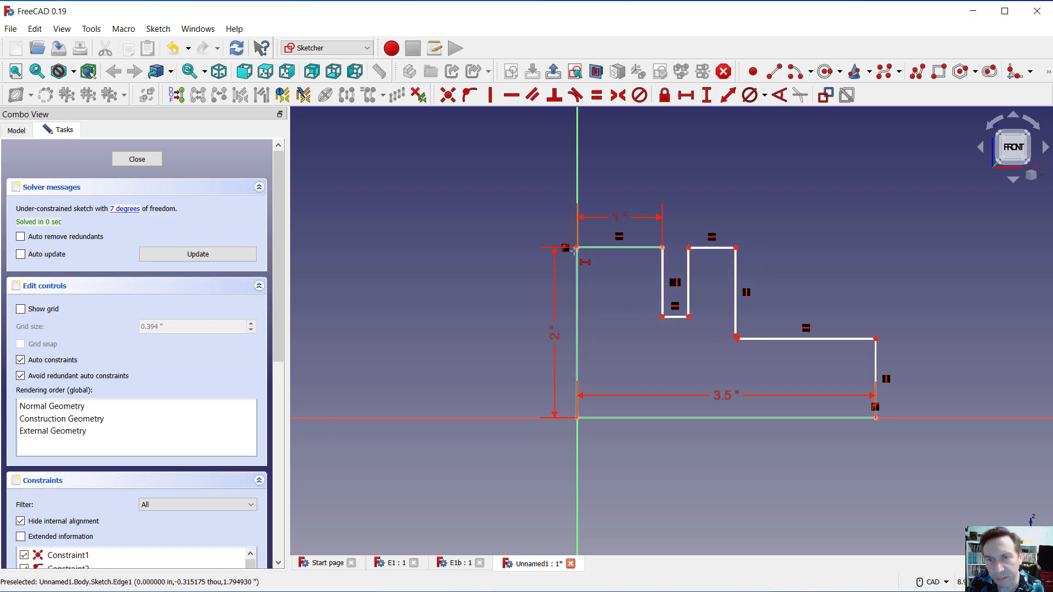
# Constrain the horizontal distance from the profile's upper corner on the vertical axis to the far top corner beyond the notch to 2.5 in.
pyautogui.click(577, 248)
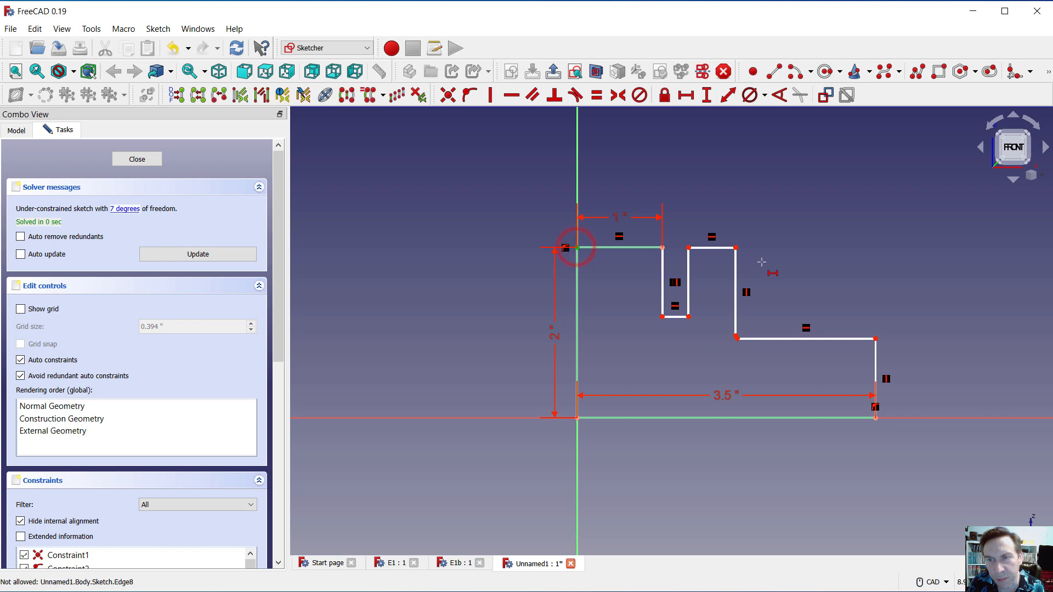
pyautogui.click(735, 249)
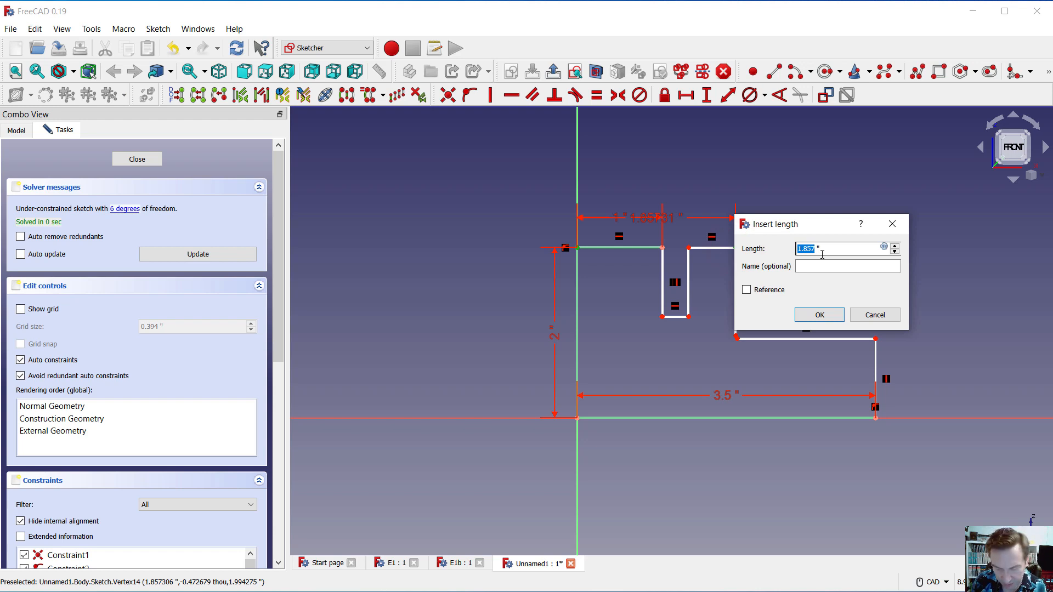
pyautogui.write('2.5')
pyautogui.press('Return')
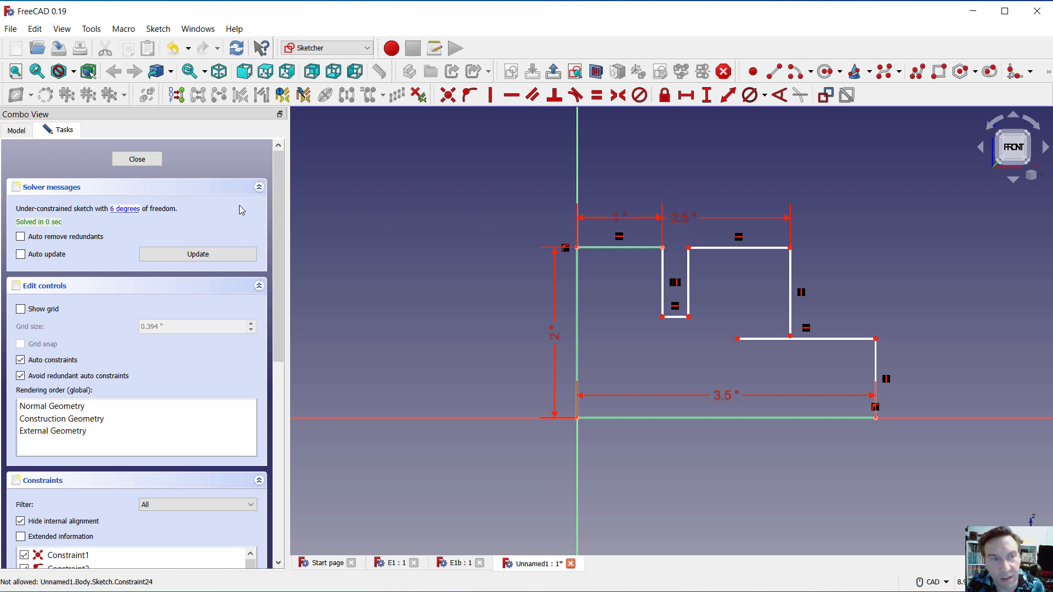
# Leave the profile sketch and reopen it for editing.
pyautogui.click(125, 156)
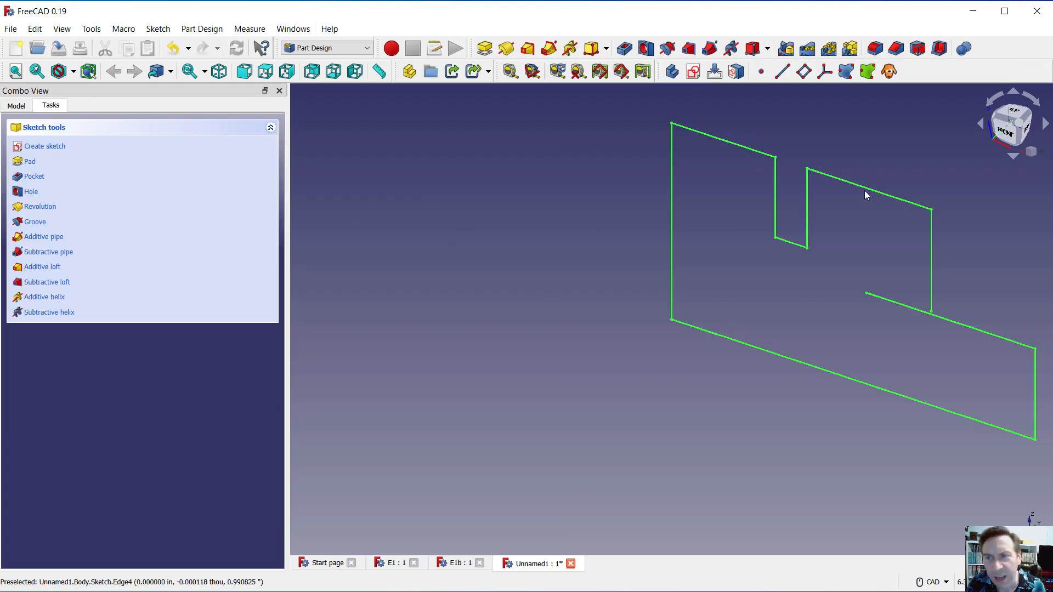
pyautogui.click(872, 190)
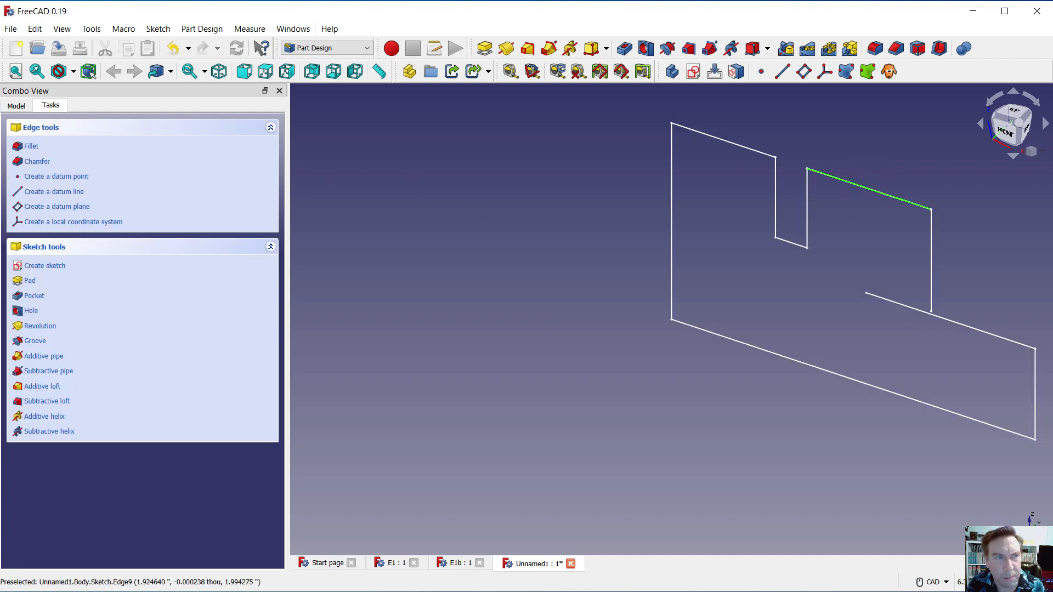
pyautogui.click(15, 107)
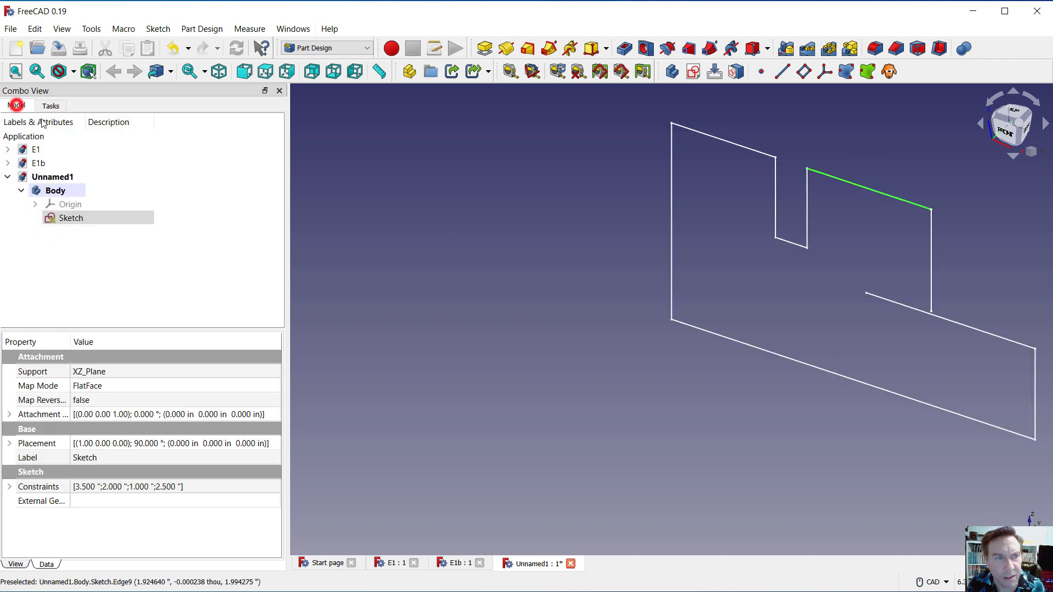
pyautogui.rightClick(73, 222)
pyautogui.click(85, 226)
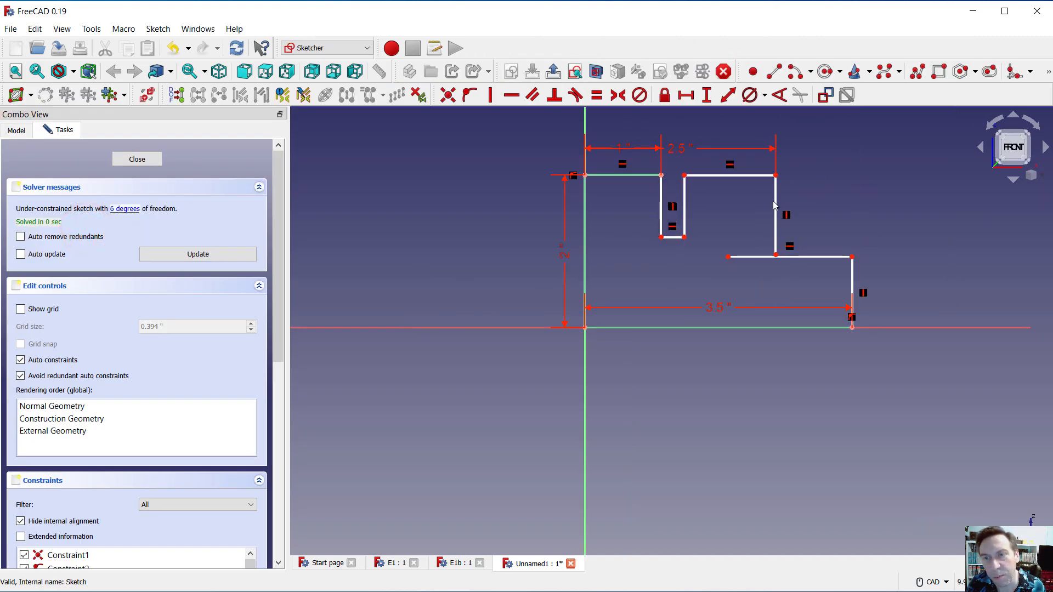
# Pull the loose end of the lower step line clear of the vertical edge and join the two endpoints with a coincident constraint.
pyautogui.scroll(1, 821, 160)
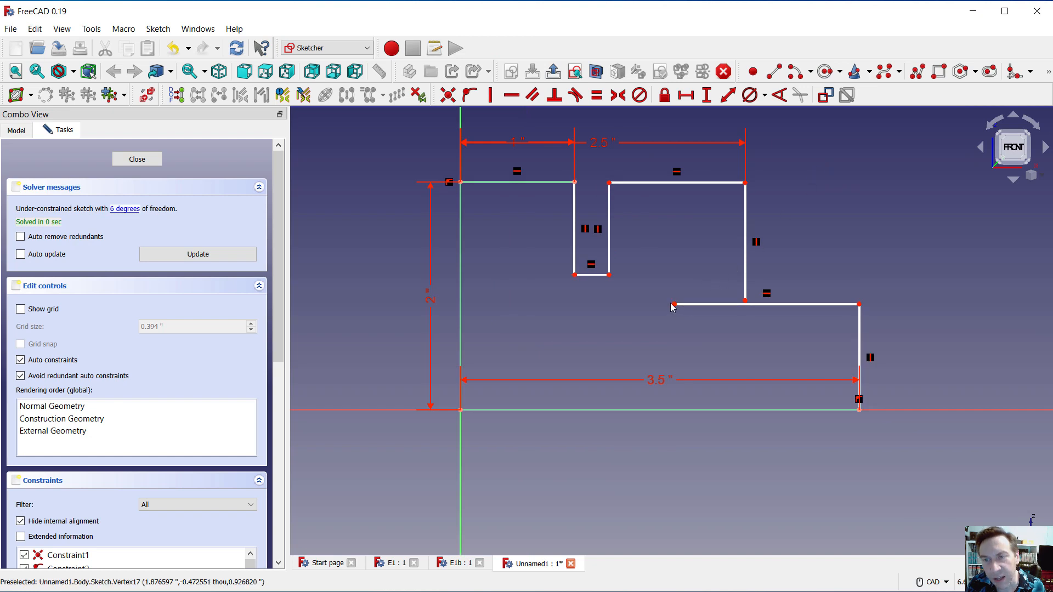
pyautogui.moveTo(675, 310); pyautogui.dragTo(756, 314)
pyautogui.click(819, 133)
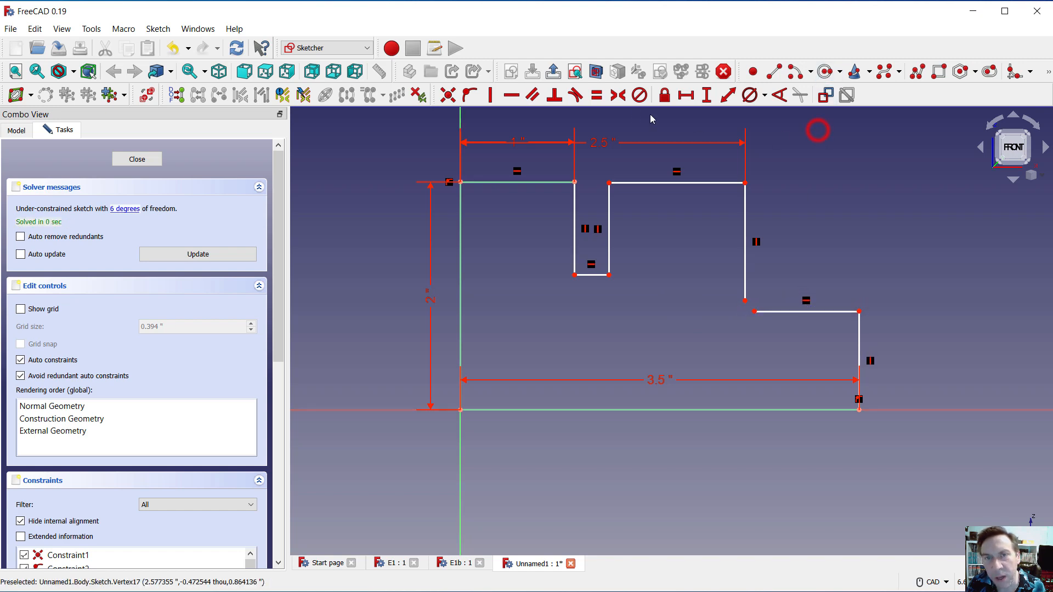
pyautogui.click(449, 96)
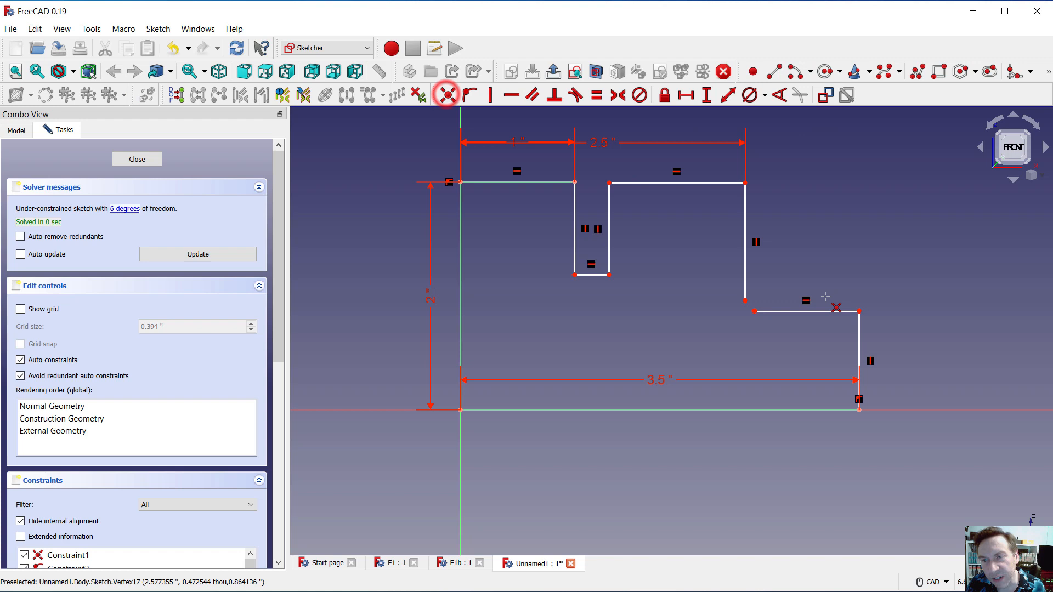
pyautogui.click(755, 312)
pyautogui.click(745, 301)
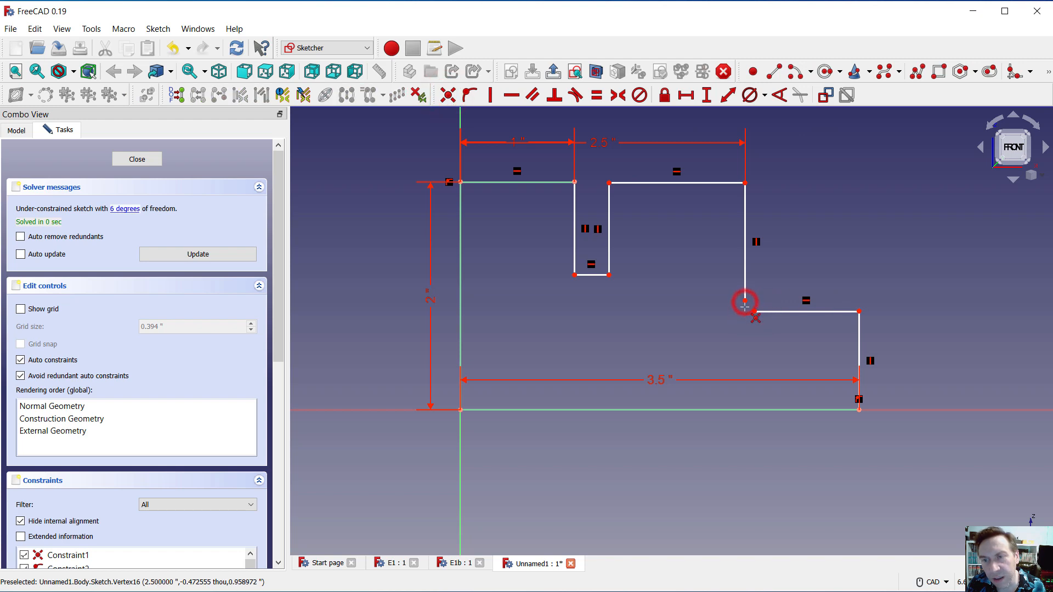
# Make the loose end of the lower step line coincident with the vertical edge's lower endpoint, and move the 2.5 in dimension above the 1 in one.
pyautogui.click(755, 311)
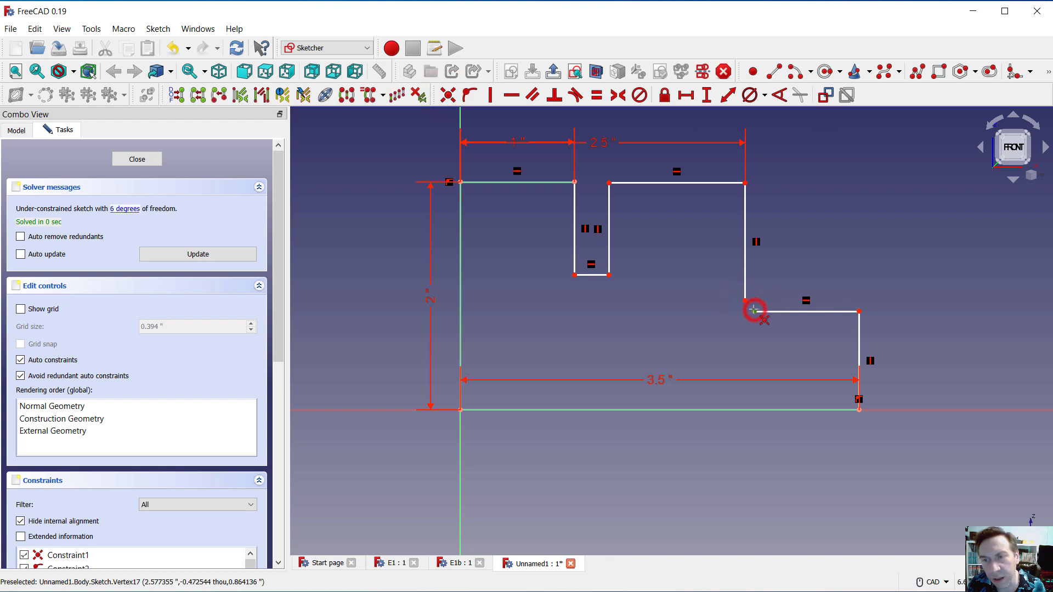
pyautogui.click(745, 300)
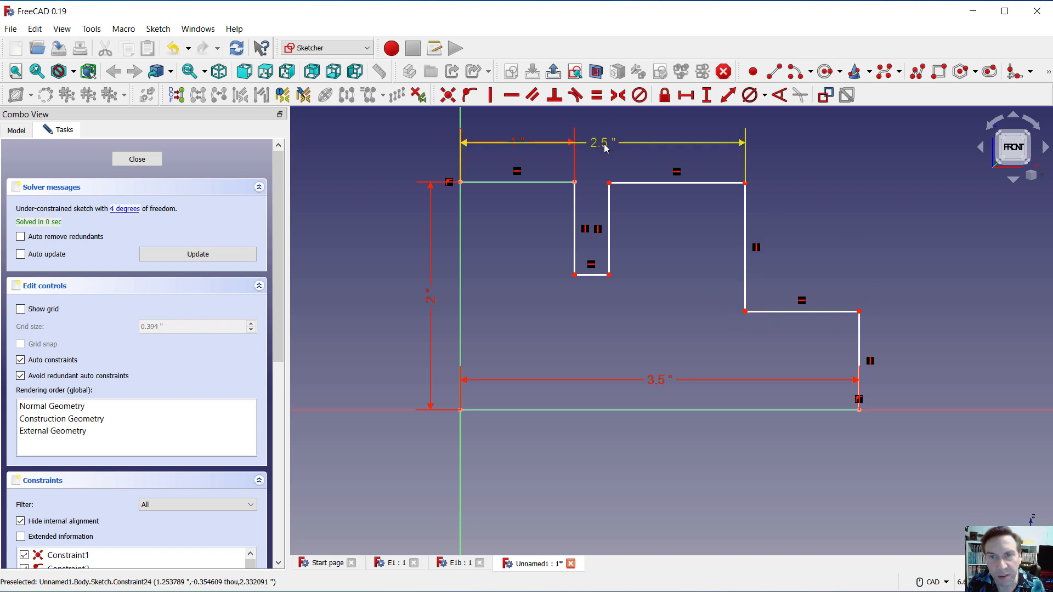
pyautogui.moveTo(605, 148); pyautogui.dragTo(602, 121)
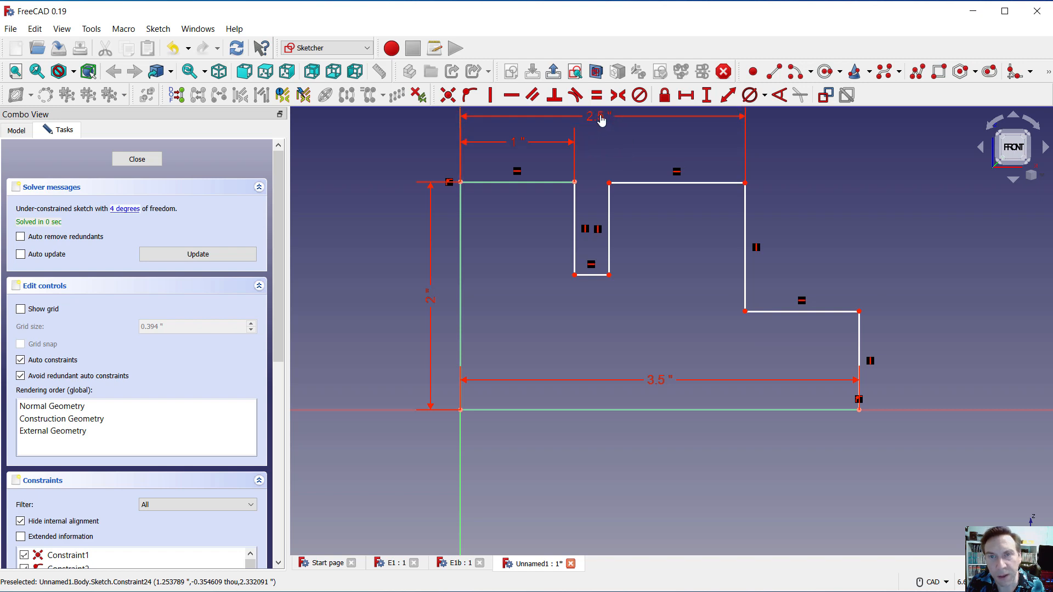
pyautogui.click(605, 143)
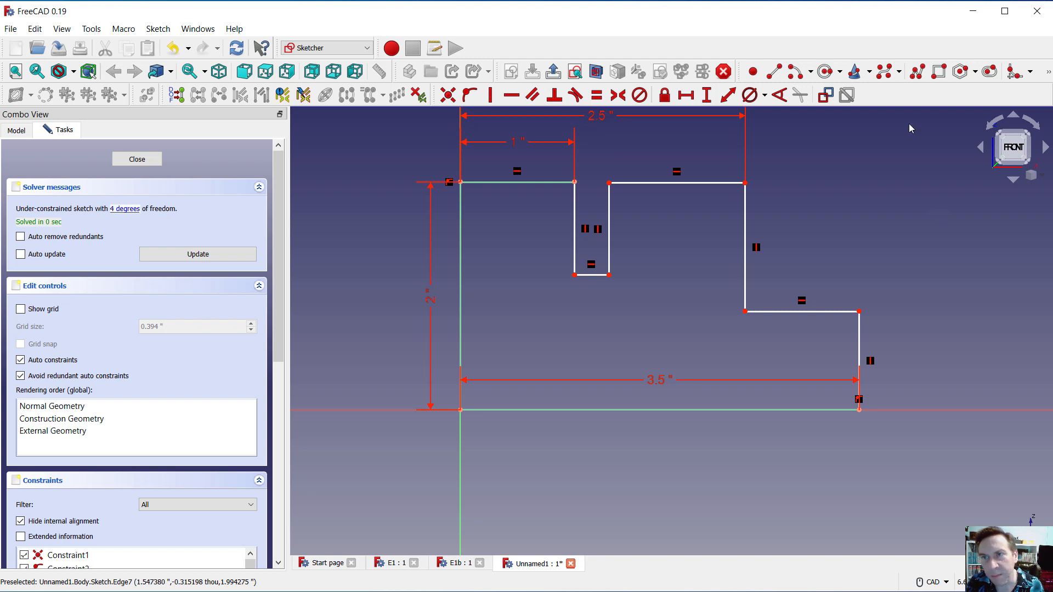
# Close the profile sketch and pad it to a length of 0.5 in.
pyautogui.click(133, 158)
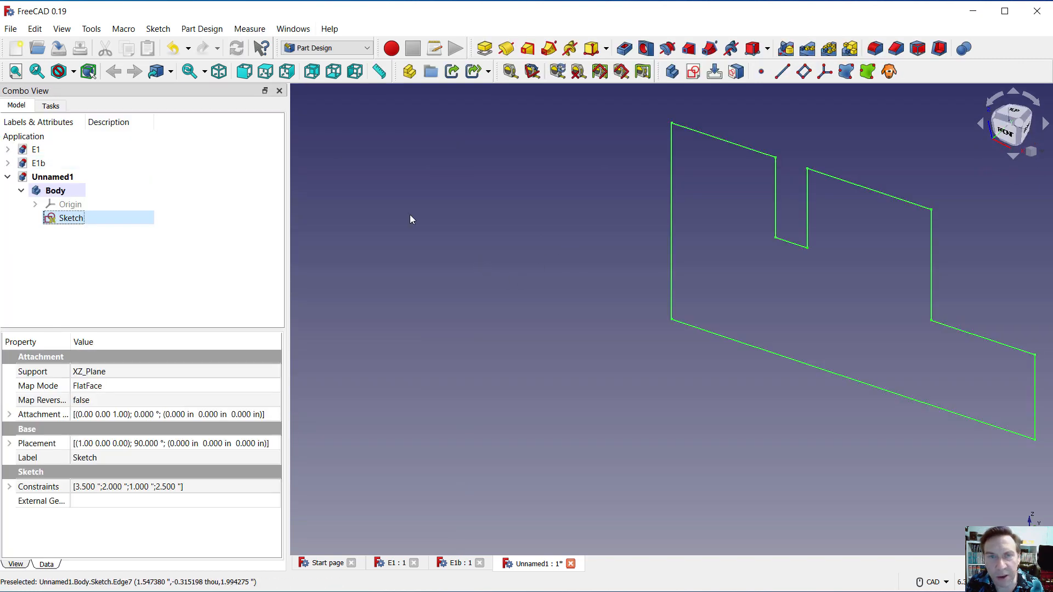
pyautogui.click(485, 48)
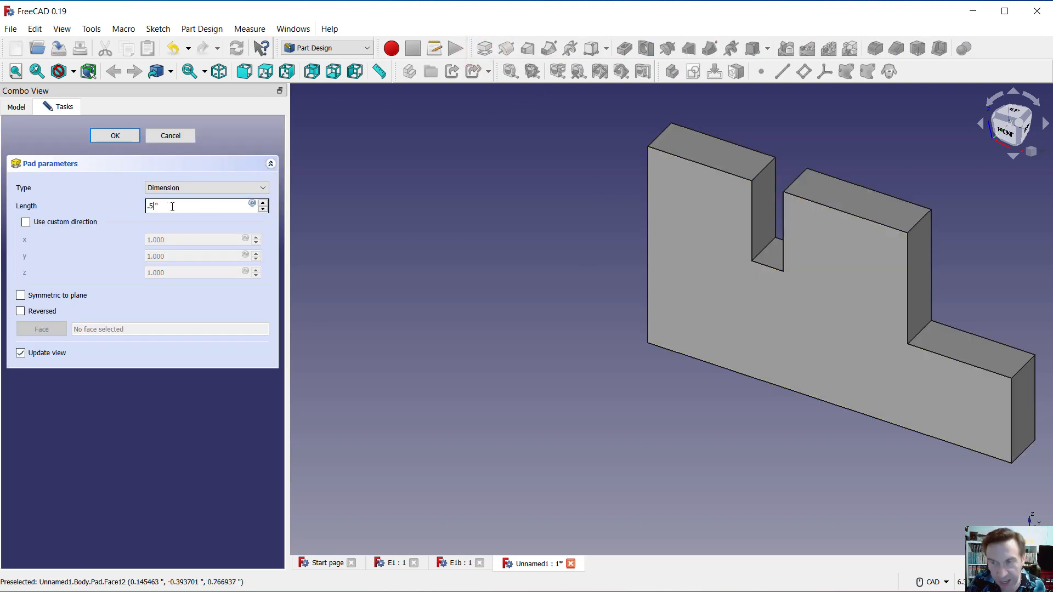
pyautogui.press('Return')
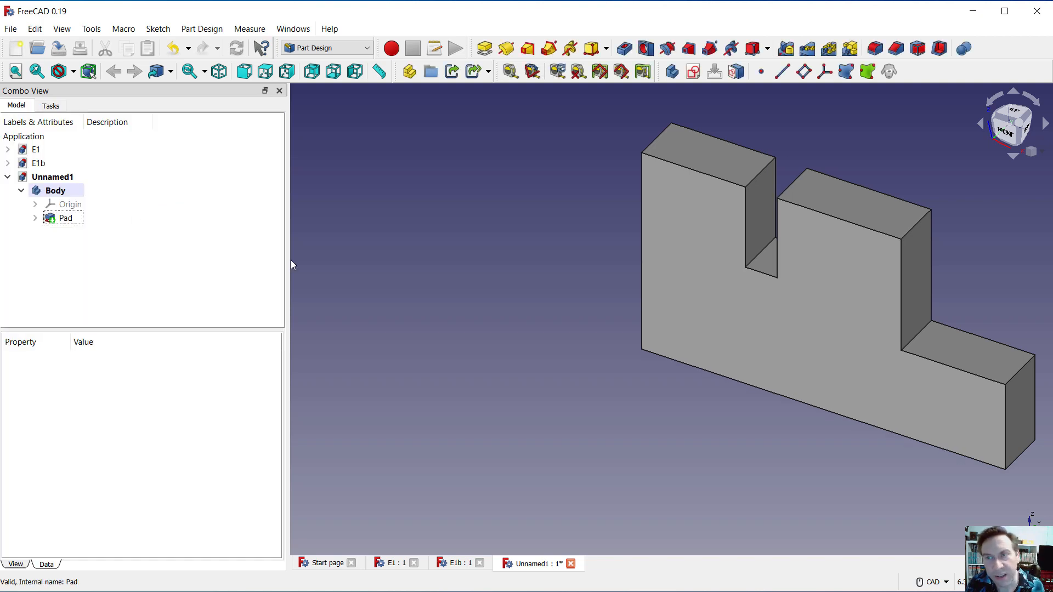
# Fillet both upper edges of the block beyond the notch and the outer upper edge of the lower step with a 1 thou radius.
pyautogui.scroll(2, 398, 346)
pyautogui.scroll(-2, 412, 345)
pyautogui.scroll(-2, 414, 345)
pyautogui.scroll(2, 838, 292)
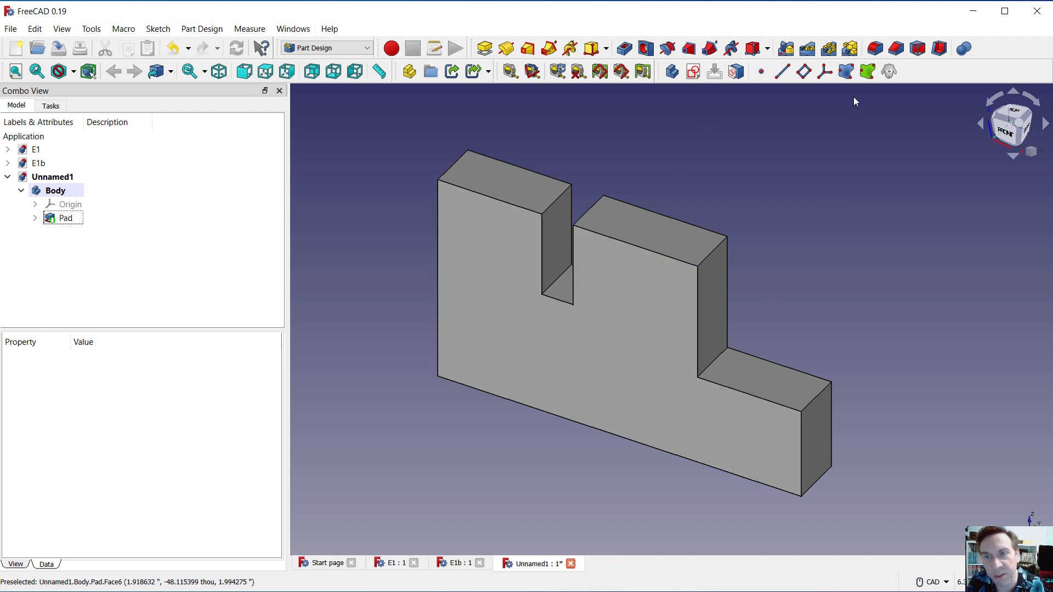
pyautogui.click(713, 252)
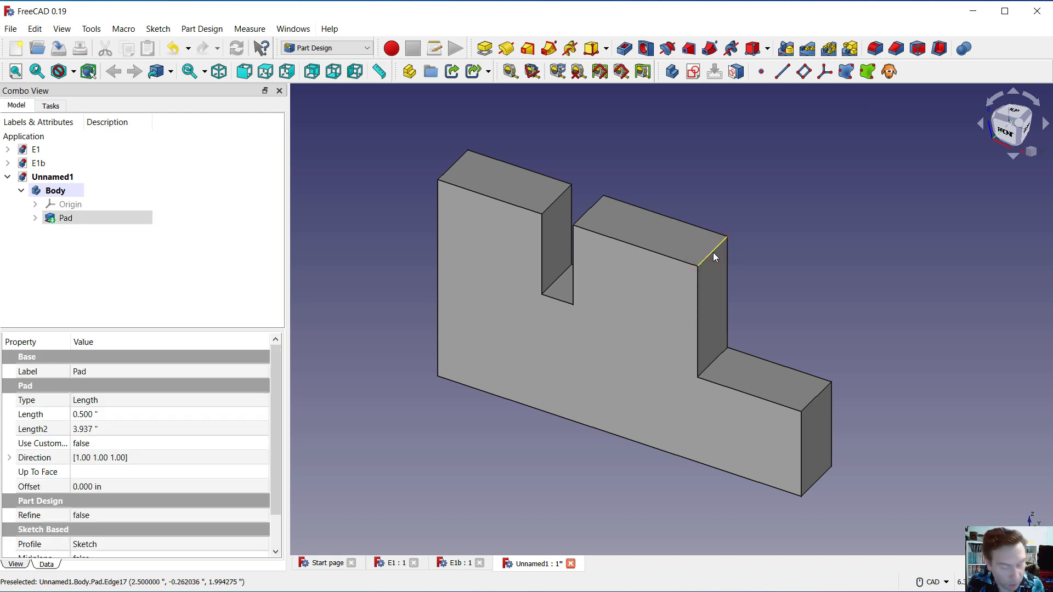
pyautogui.keyDown('ctrl'); pyautogui.click(810, 407); pyautogui.keyUp('ctrl')
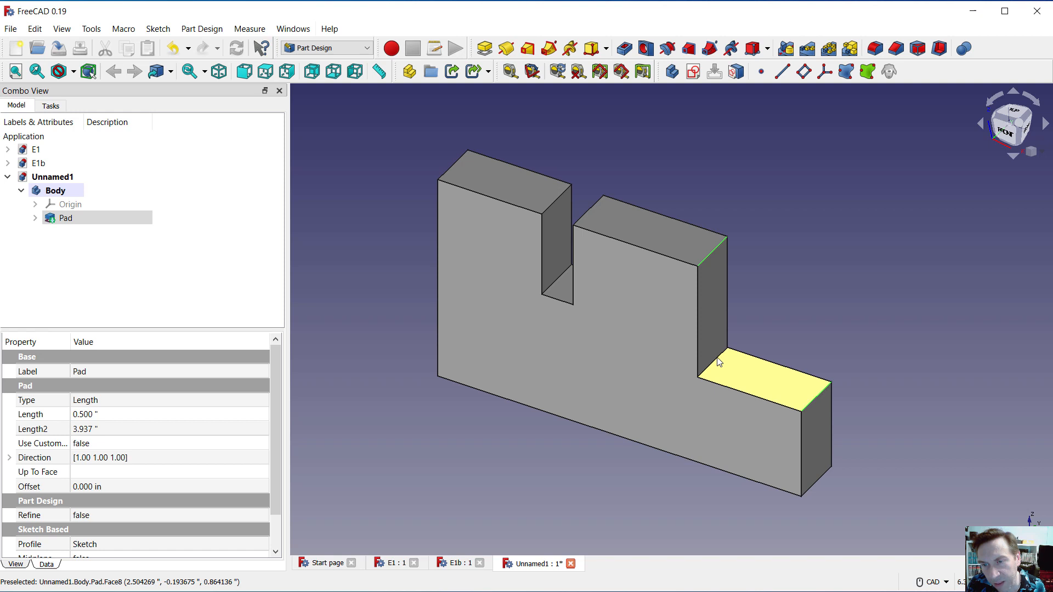
pyautogui.click(592, 210)
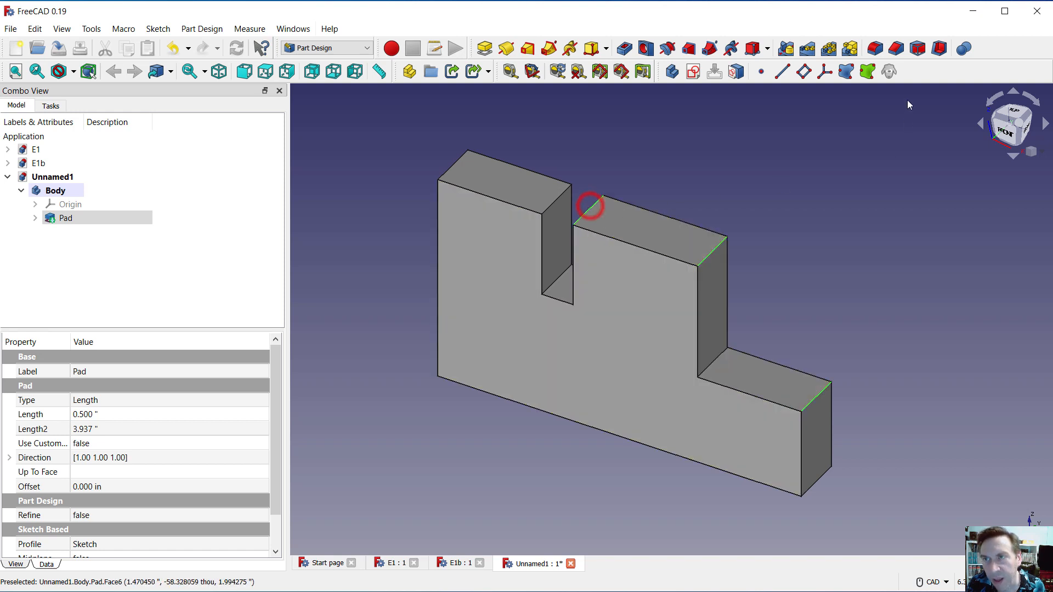
pyautogui.click(875, 50)
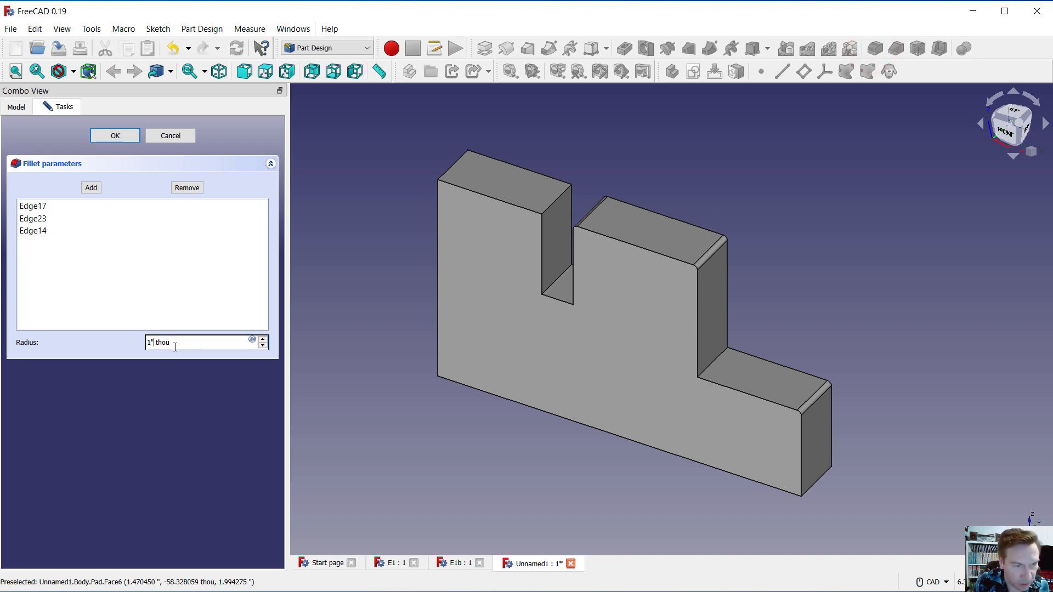
pyautogui.press('Return')
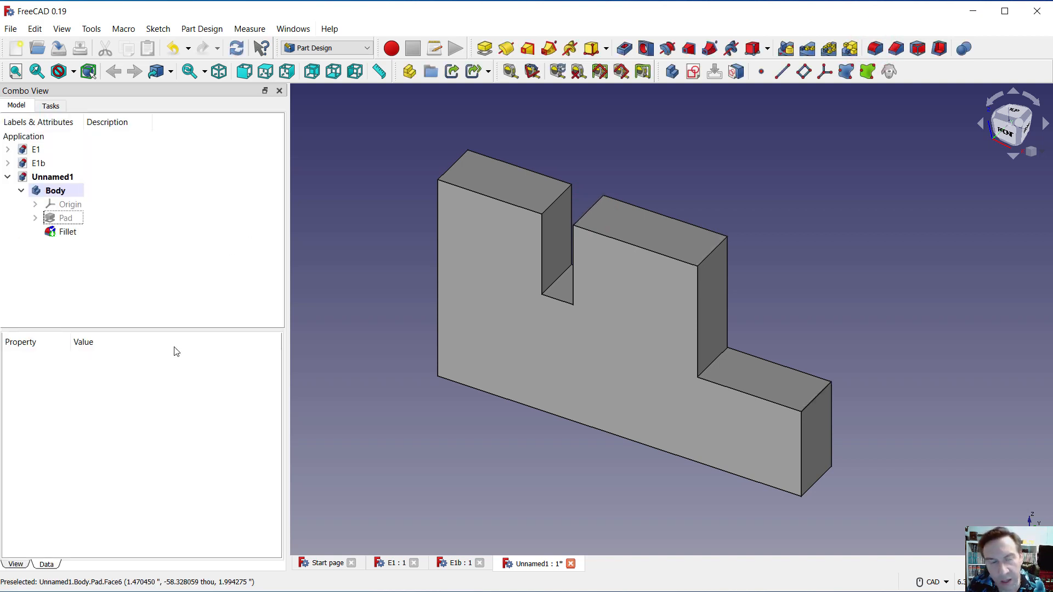
# Reopen the fillet for editing and set its radius to 0.5 in.
pyautogui.click(57, 235)
pyautogui.rightClick(57, 234)
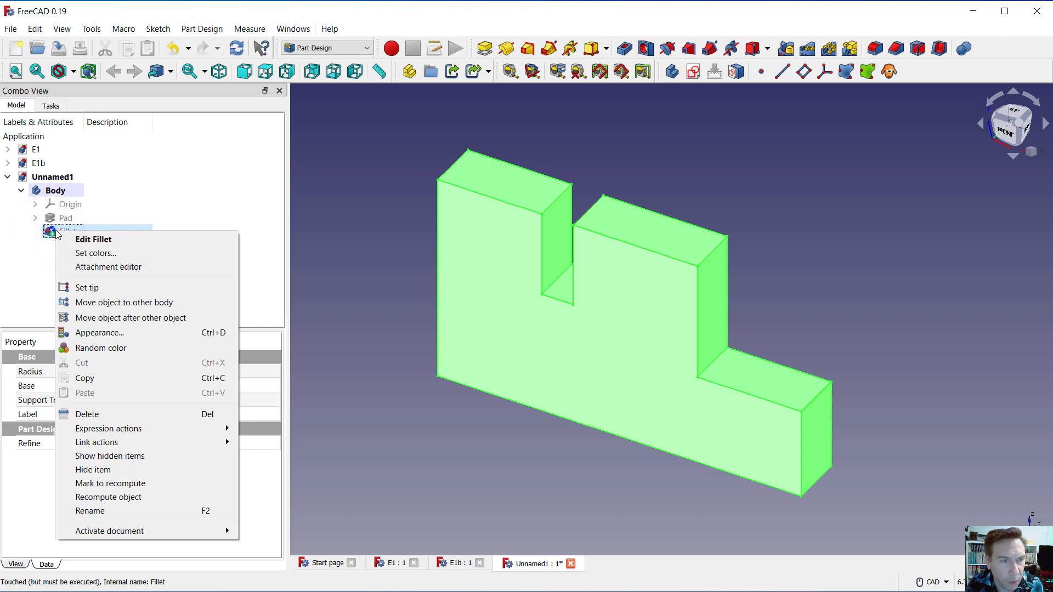
pyautogui.click(84, 237)
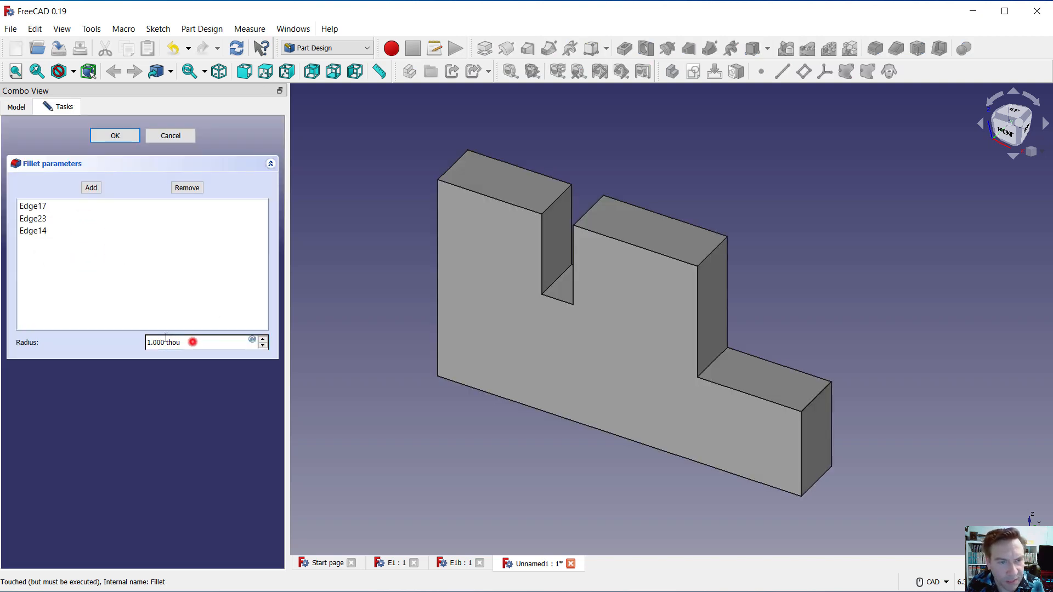
pyautogui.moveTo(165, 337); pyautogui.dragTo(145, 341)
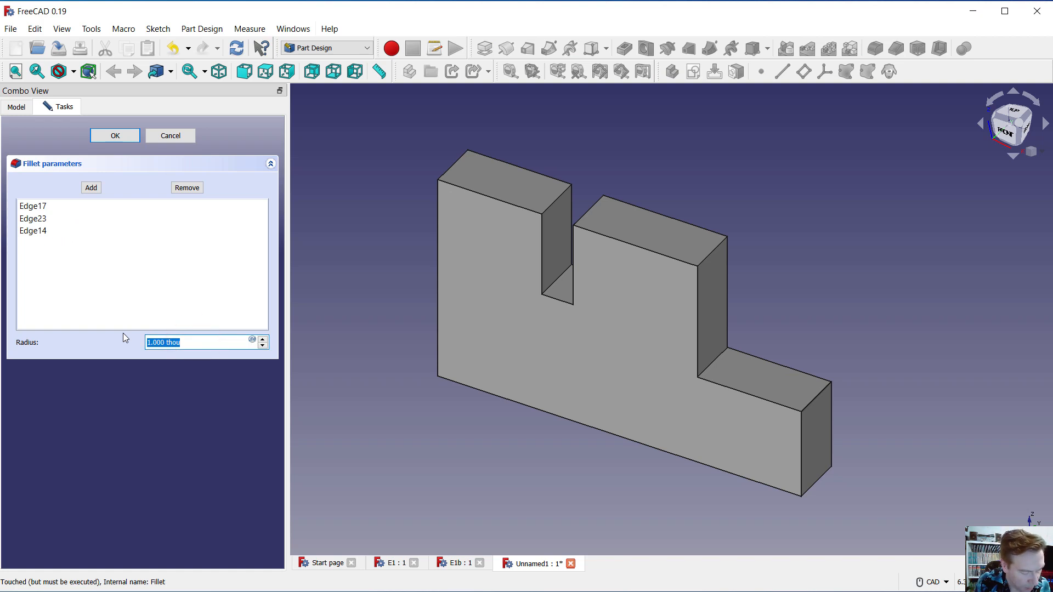
pyautogui.write('0.5')
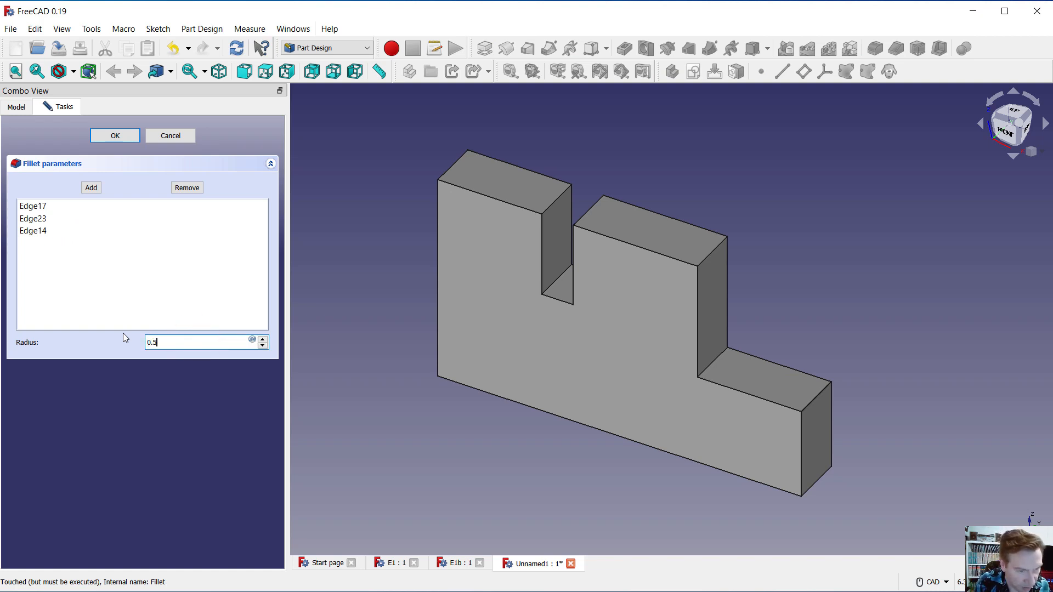
pyautogui.write('"')
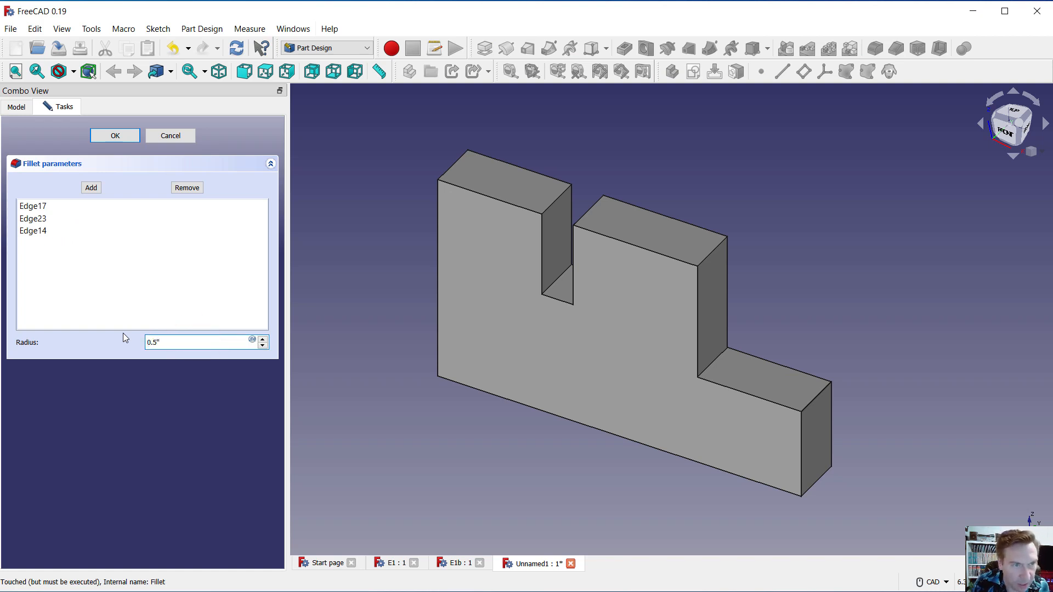
pyautogui.click(106, 259)
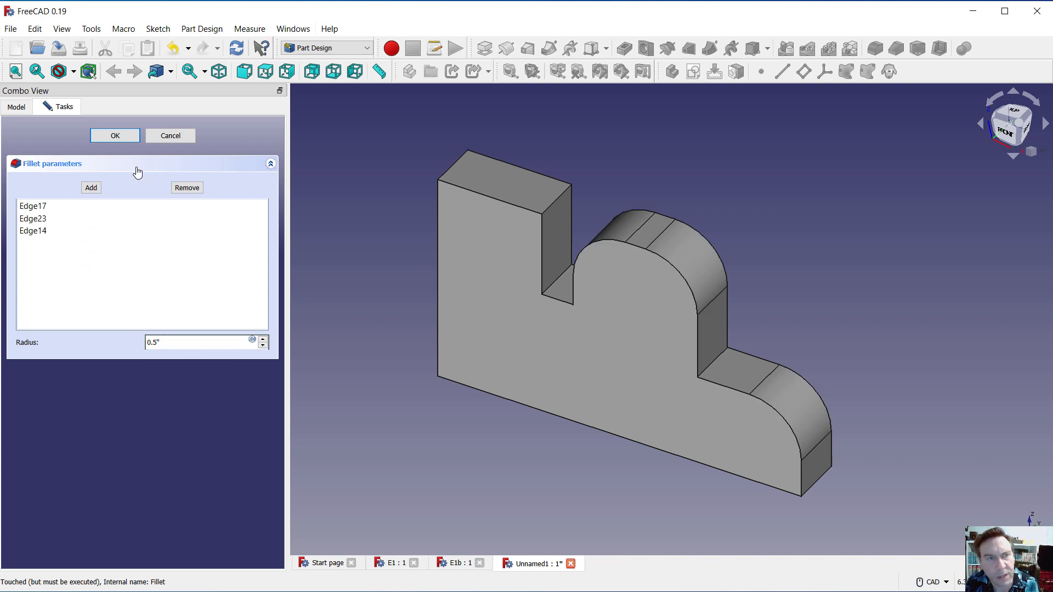
pyautogui.click(115, 135)
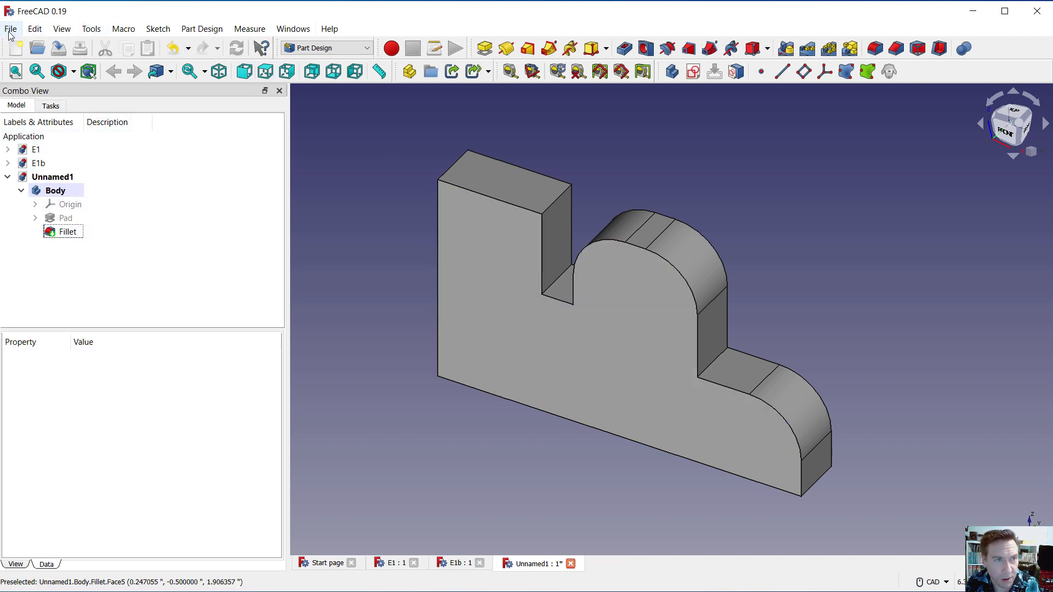
pyautogui.click(33, 30)
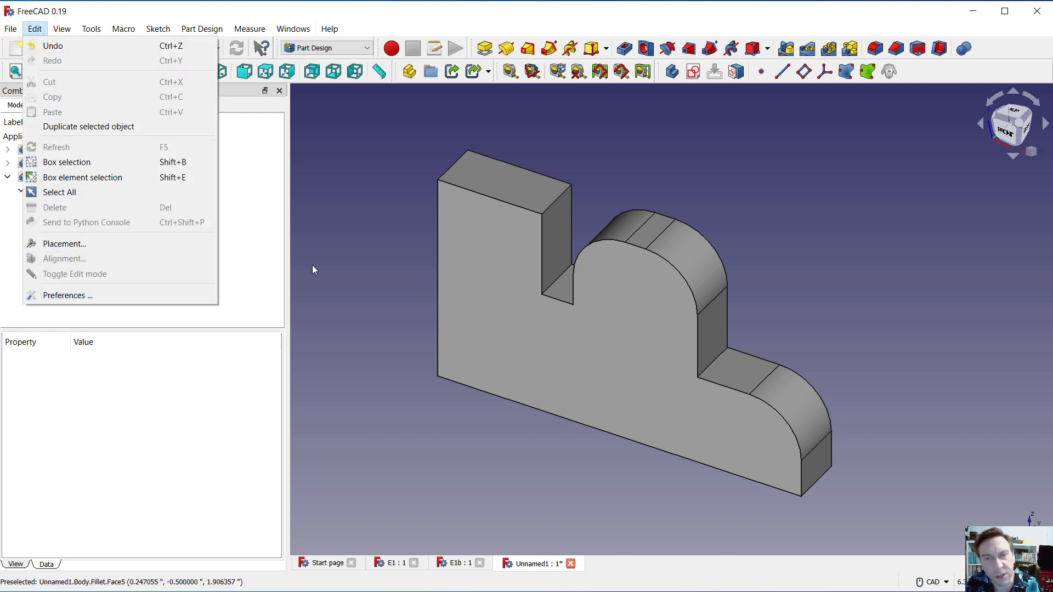
pyautogui.click(384, 167)
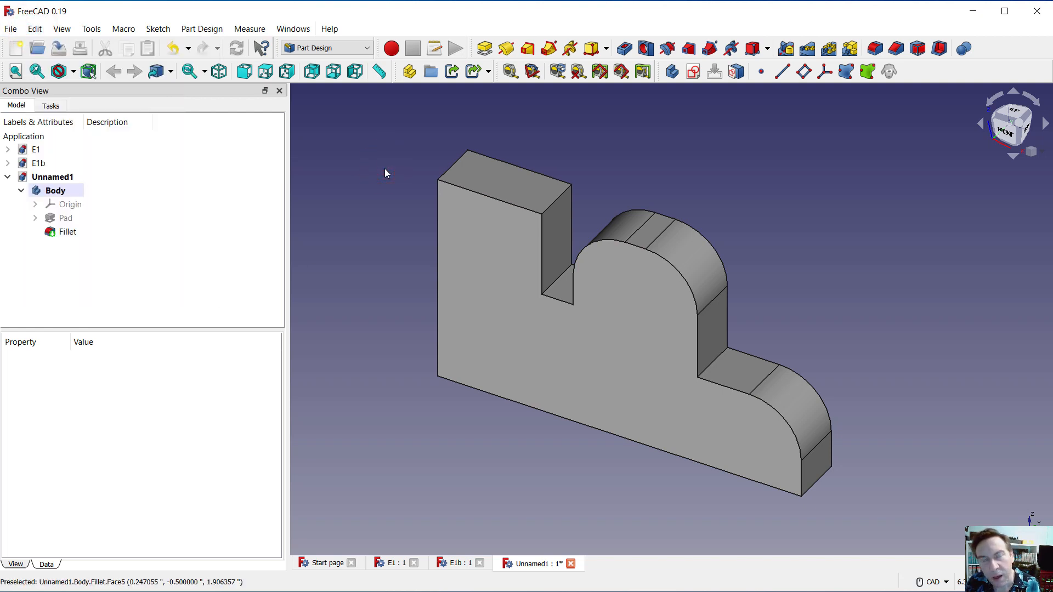